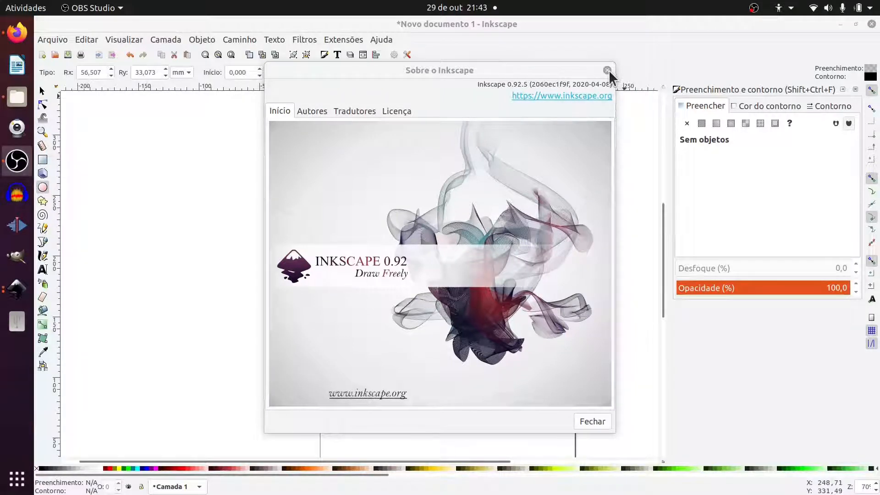
Step: Close the About window and draw a circle about 70 mm in diameter in the upper part of the page
{"action": "left_click", "coordinate": [607, 70]}
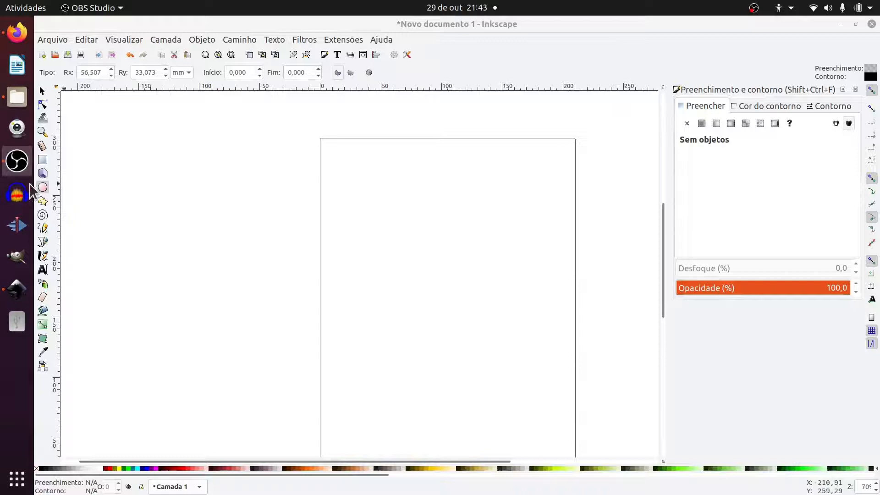
{"action": "left_click", "coordinate": [44, 189]}
{"action": "left_click_drag", "start_coordinate": [393, 213], "coordinate": [501, 298]}
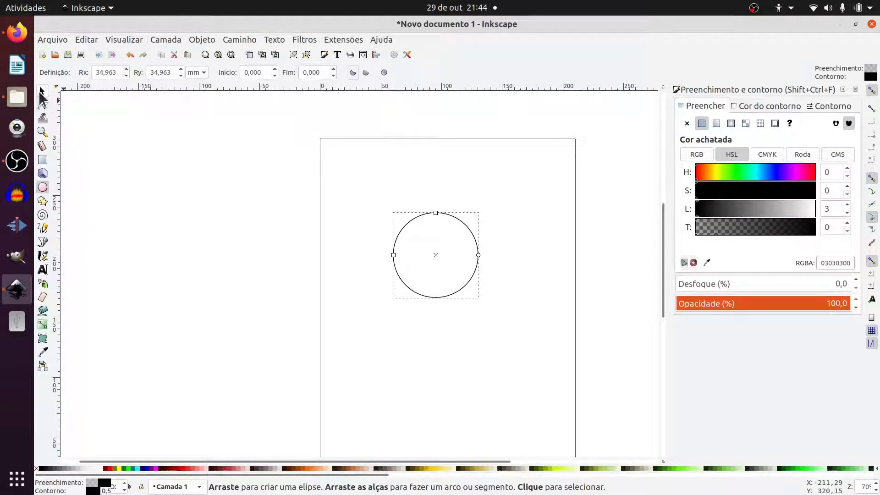
{"action": "left_click", "coordinate": [41, 91]}
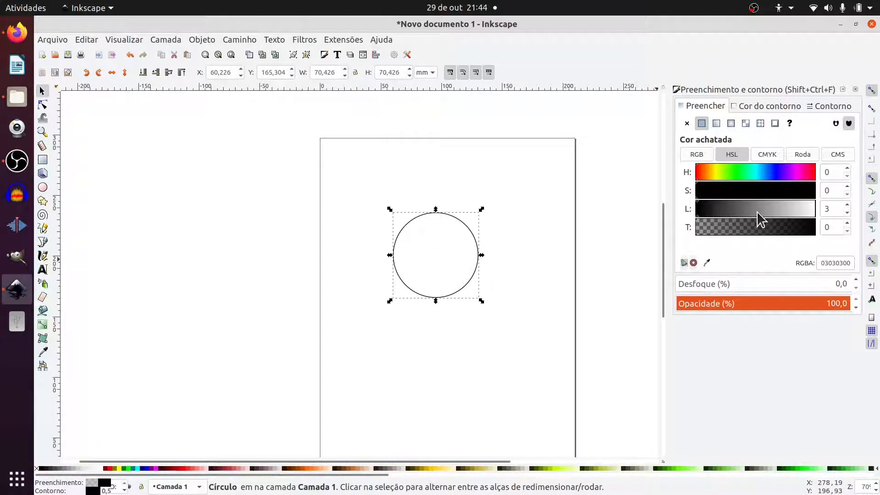
Step: Give the circle a fully opaque grey flat fill with HSL lightness 169
{"action": "left_click", "coordinate": [752, 191]}
{"action": "left_click_drag", "start_coordinate": [753, 192], "coordinate": [697, 195]}
{"action": "left_click_drag", "start_coordinate": [743, 213], "coordinate": [765, 203]}
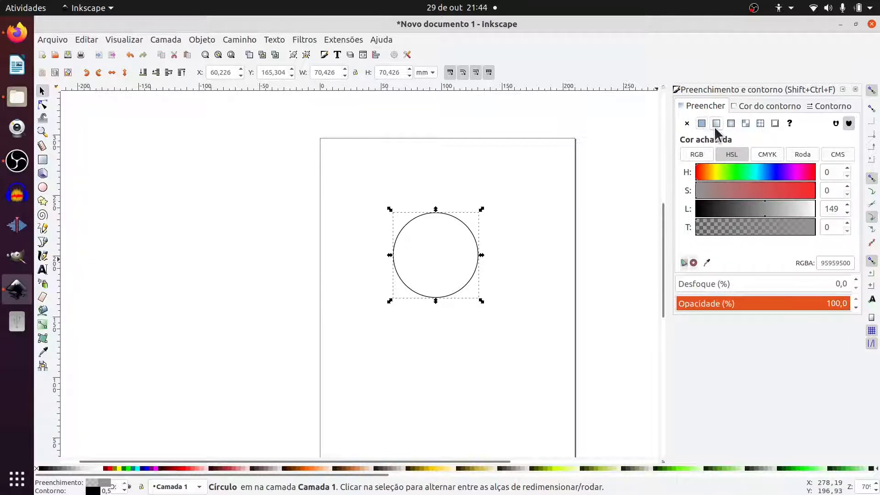
{"action": "left_click", "coordinate": [717, 123]}
{"action": "left_click", "coordinate": [702, 123]}
{"action": "left_click_drag", "start_coordinate": [764, 215], "coordinate": [773, 212]}
{"action": "left_click", "coordinate": [774, 210]}
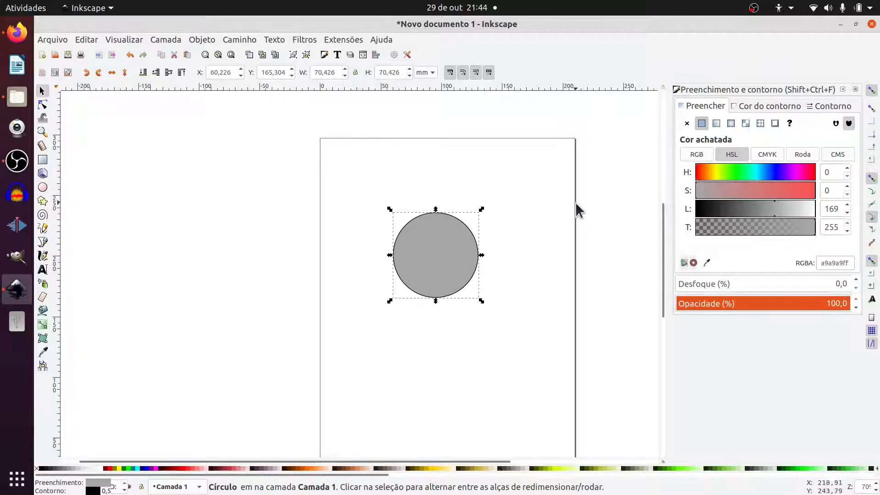
Step: Draw a flat ellipse about 124 by 27 mm across the circle's lower half and shift it slightly downward
{"action": "left_click", "coordinate": [43, 187]}
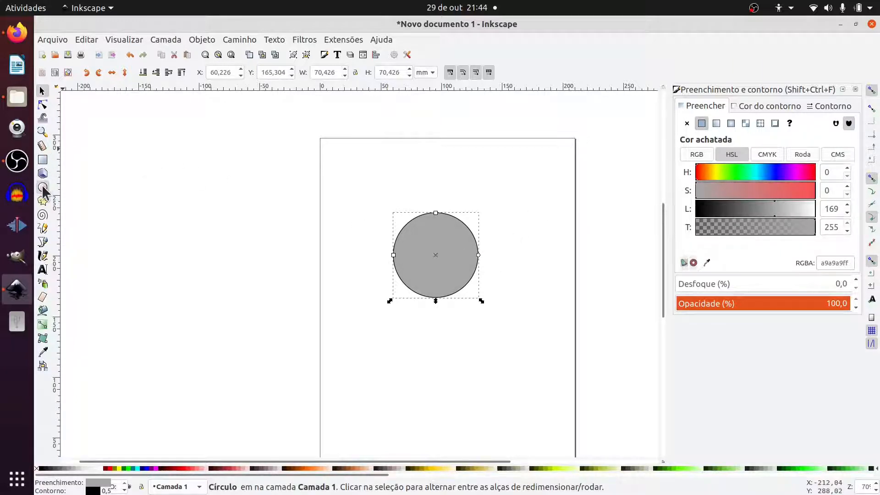
{"action": "left_click_drag", "start_coordinate": [358, 249], "coordinate": [508, 281]}
{"action": "left_click", "coordinate": [41, 91]}
{"action": "left_click_drag", "start_coordinate": [438, 274], "coordinate": [438, 273]}
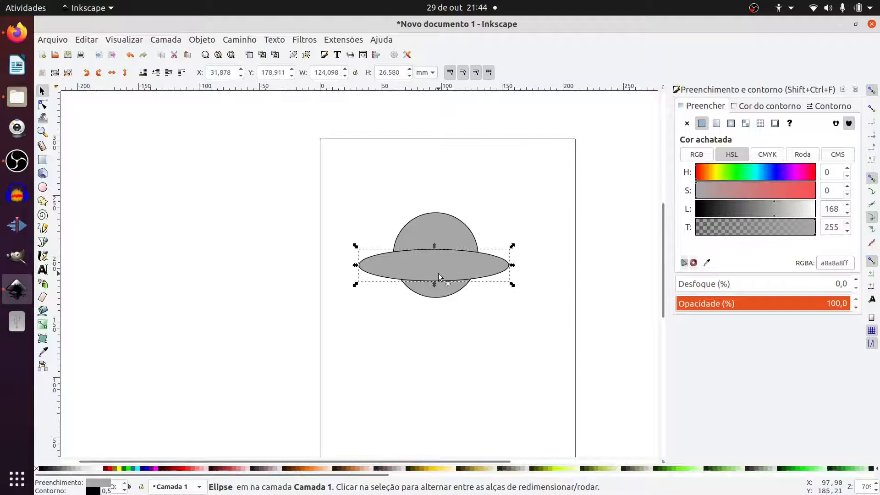
{"action": "left_click", "coordinate": [438, 273]}
{"action": "left_click", "coordinate": [407, 310]}
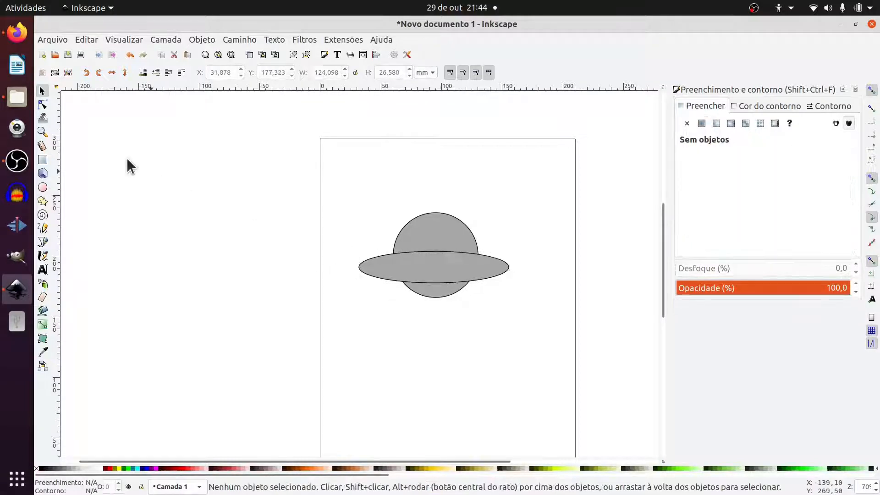
Step: Draw a small circle about 15 mm wide beside the saucer and move it onto the ellipse's left end
{"action": "left_click", "coordinate": [43, 187]}
{"action": "left_click_drag", "start_coordinate": [318, 264], "coordinate": [394, 268]}
{"action": "left_click", "coordinate": [42, 91]}
{"action": "scroll", "coordinate": [395, 266], "scroll_direction": "up", "scroll_amount": 3, "text": "ctrl"}
{"action": "left_click_drag", "start_coordinate": [424, 307], "coordinate": [375, 277]}
Step: Duplicate the small circle and spread the copies into a row of five along the ellipse
{"action": "scroll", "coordinate": [377, 277], "scroll_direction": "down", "scroll_amount": 1, "text": "ctrl"}
{"action": "scroll", "coordinate": [377, 272], "scroll_direction": "down", "scroll_amount": 1, "text": "ctrl"}
{"action": "key", "text": "ctrl+d"}
{"action": "key", "text": "ctrl+d"}
{"action": "key", "text": "ctrl+d"}
Step: Even out the row by shifting the fourth small circle rightward and nudging its neighbours
{"action": "left_click", "coordinate": [375, 276]}
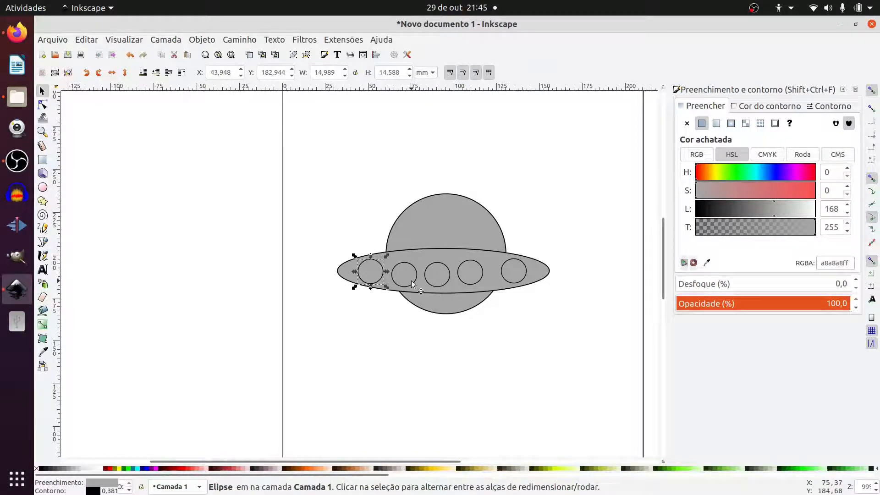
{"action": "left_click", "coordinate": [515, 282]}
{"action": "key", "text": "Right"}
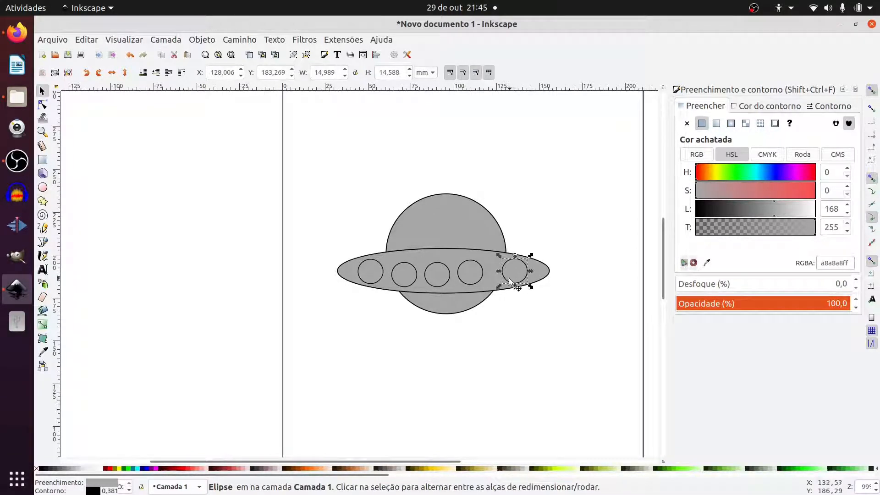
{"action": "left_click_drag", "start_coordinate": [463, 273], "coordinate": [442, 277]}
{"action": "left_click", "coordinate": [437, 276]}
{"action": "left_click", "coordinate": [406, 275]}
{"action": "left_click", "coordinate": [481, 277]}
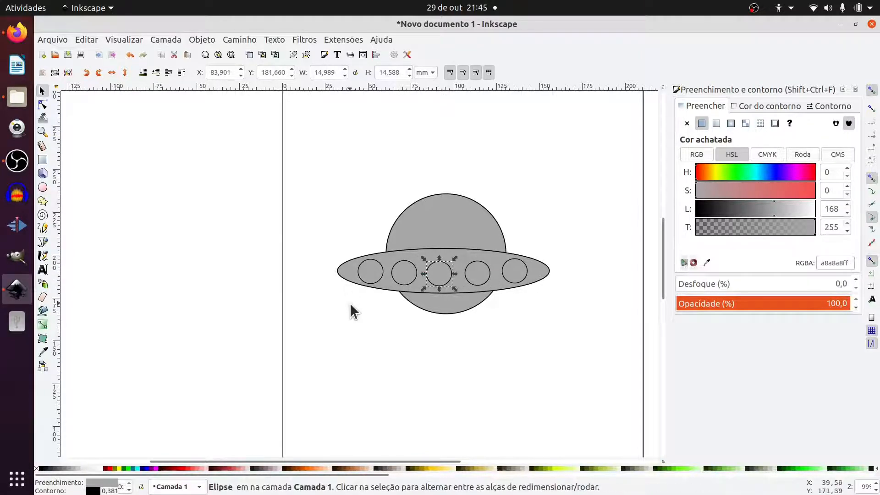
Step: Fine-tune the positions of all five small circles so their spacing along the ellipse is even
{"action": "left_click", "coordinate": [372, 277]}
{"action": "left_click_drag", "start_coordinate": [371, 277], "coordinate": [370, 274]}
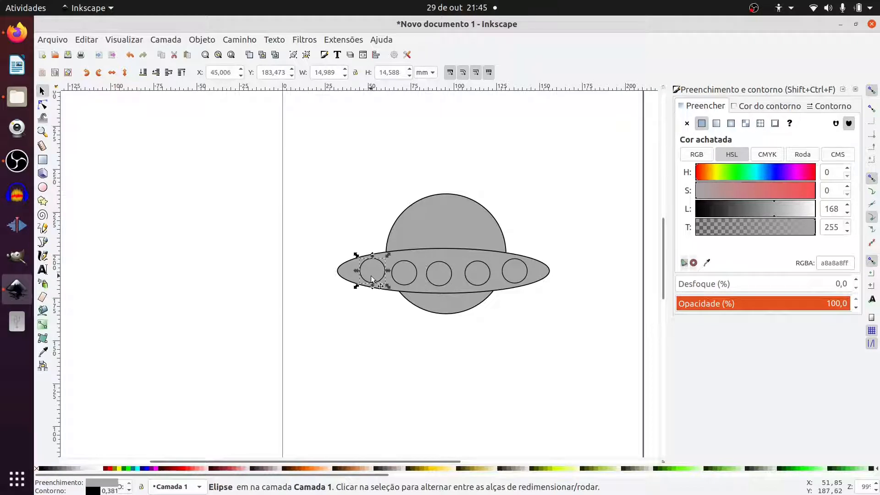
{"action": "left_click", "coordinate": [513, 276]}
{"action": "left_click", "coordinate": [480, 278]}
{"action": "left_click_drag", "start_coordinate": [479, 278], "coordinate": [443, 278]}
{"action": "left_click", "coordinate": [403, 277]}
{"action": "left_click", "coordinate": [413, 320]}
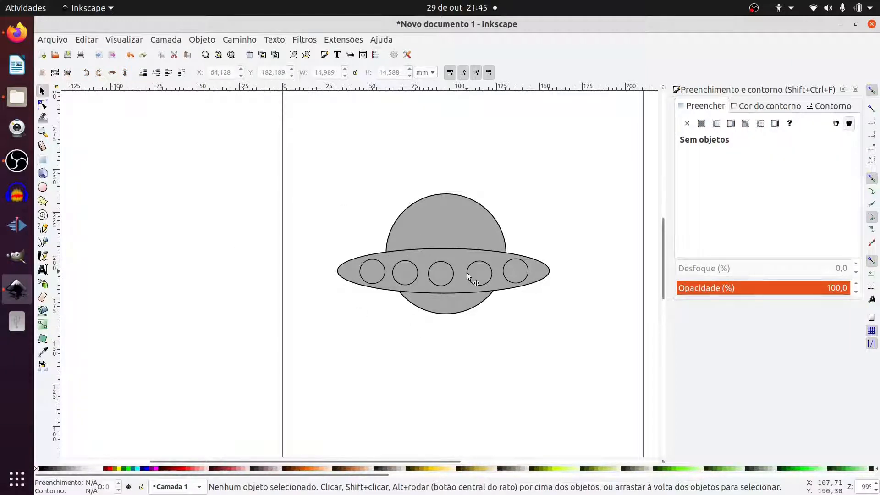
{"action": "left_click", "coordinate": [518, 276]}
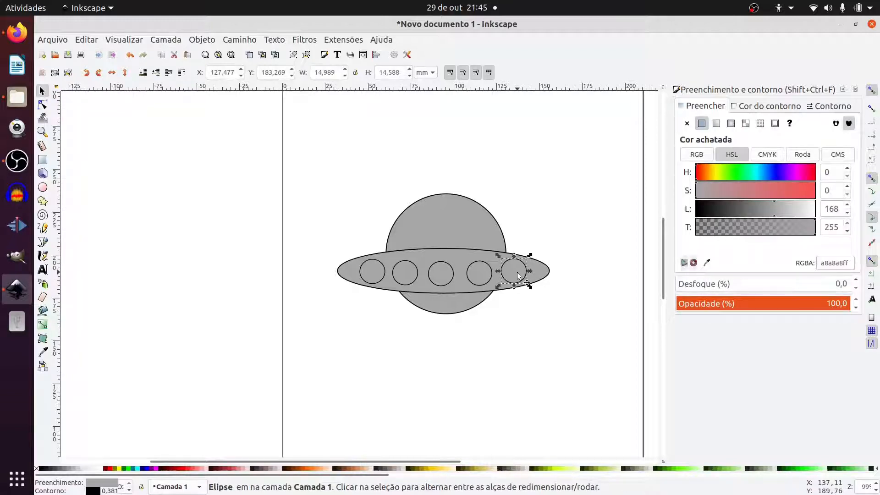
{"action": "left_click_drag", "start_coordinate": [517, 277], "coordinate": [516, 276]}
{"action": "left_click", "coordinate": [448, 280]}
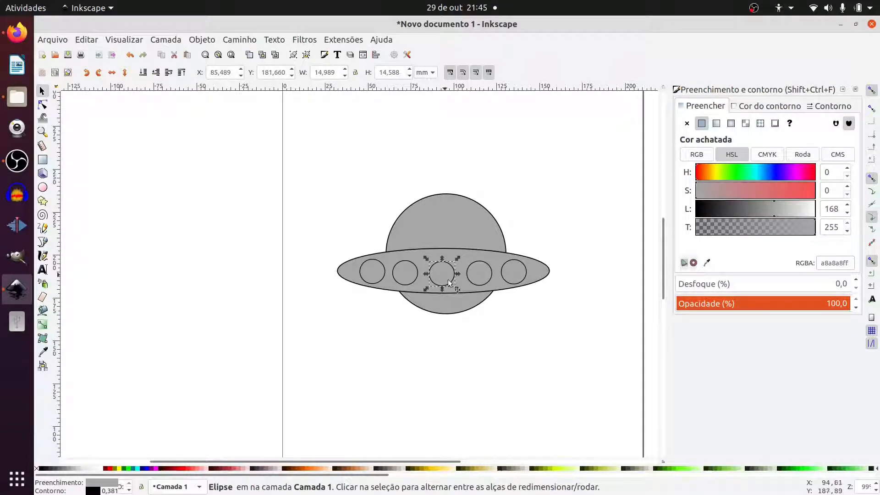
{"action": "left_click", "coordinate": [485, 356]}
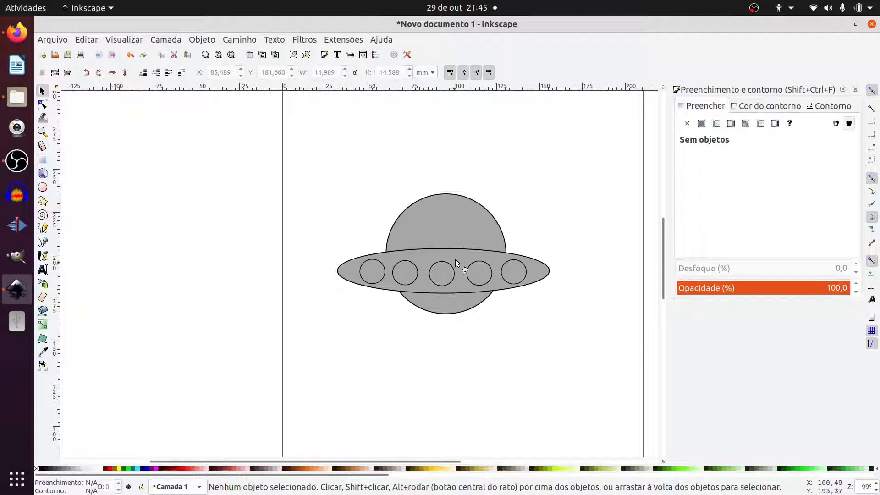
Step: Lighten the large circle's grey fill to HSL lightness 197
{"action": "left_click", "coordinate": [457, 233]}
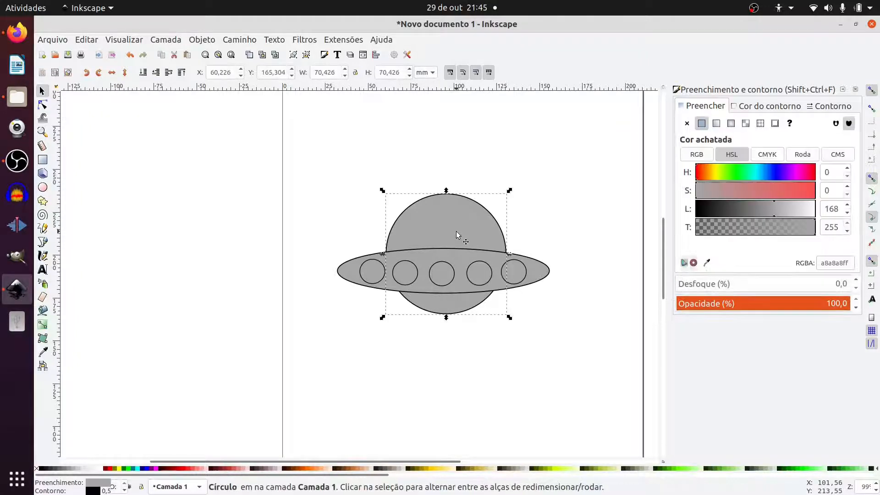
{"action": "left_click", "coordinate": [782, 209]}
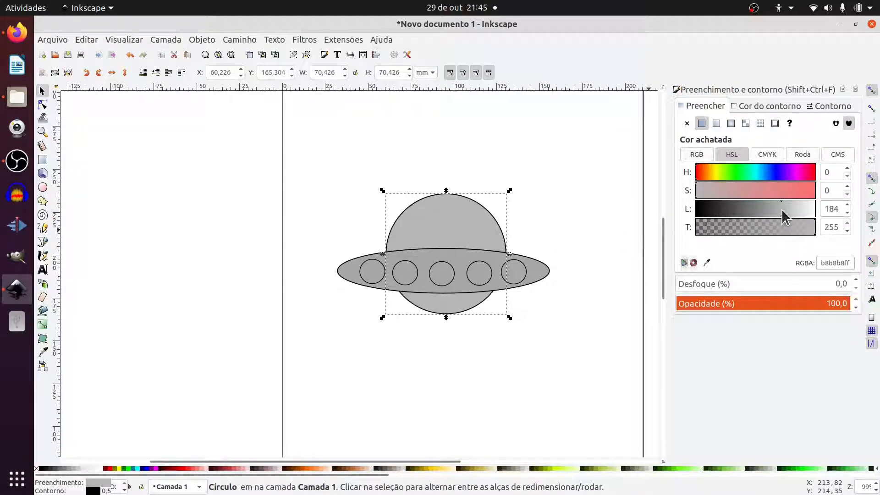
{"action": "left_click", "coordinate": [787, 210]}
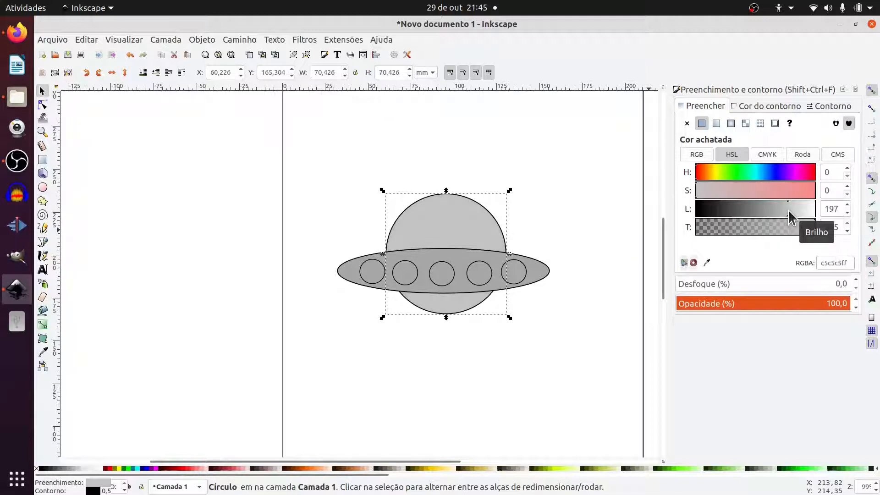
{"action": "left_click", "coordinate": [486, 365]}
Step: Fill the first, third and fifth small circles with a saturated cyan using hue 125 and lightness 121
{"action": "left_click", "coordinate": [376, 275]}
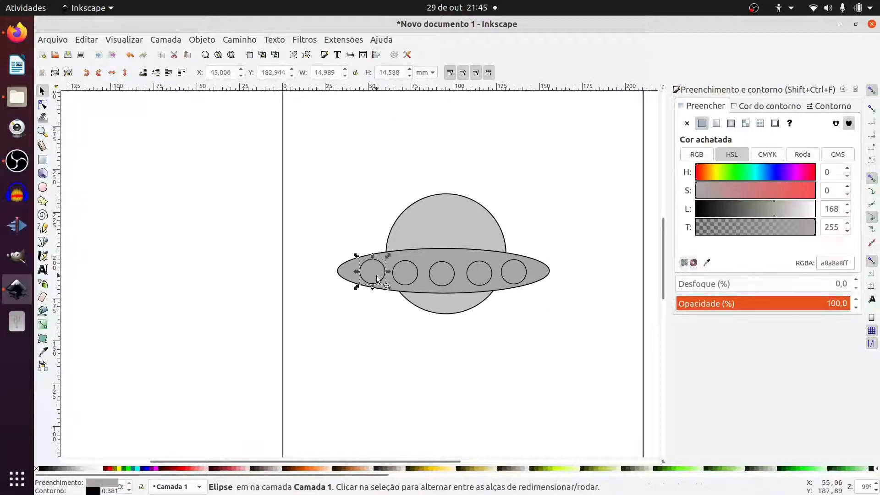
{"action": "left_click", "coordinate": [439, 277], "text": "shift"}
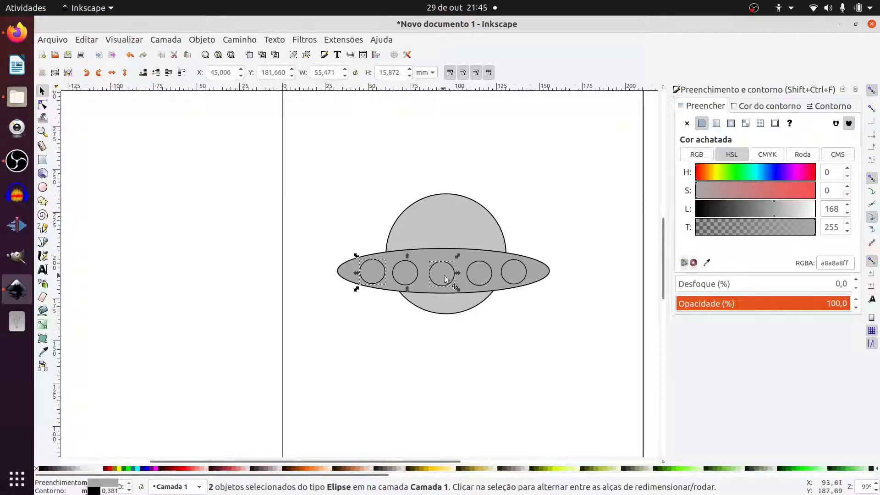
{"action": "left_click", "coordinate": [517, 278], "text": "shift"}
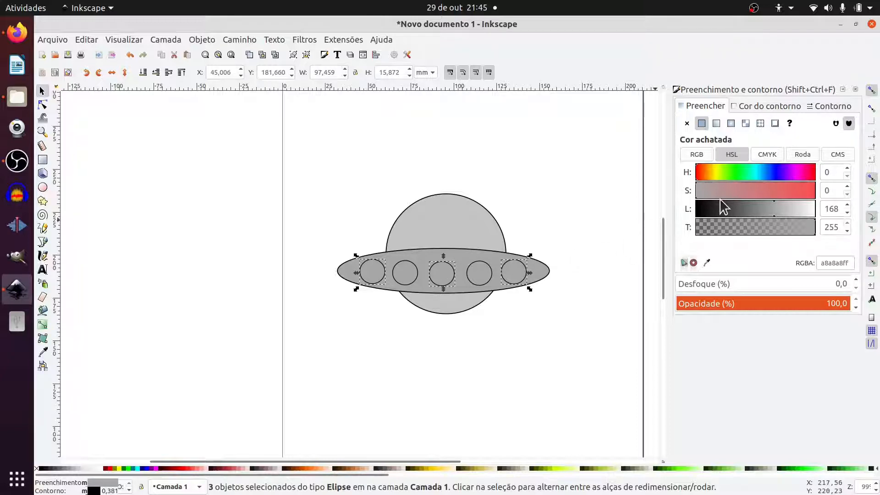
{"action": "left_click", "coordinate": [756, 172]}
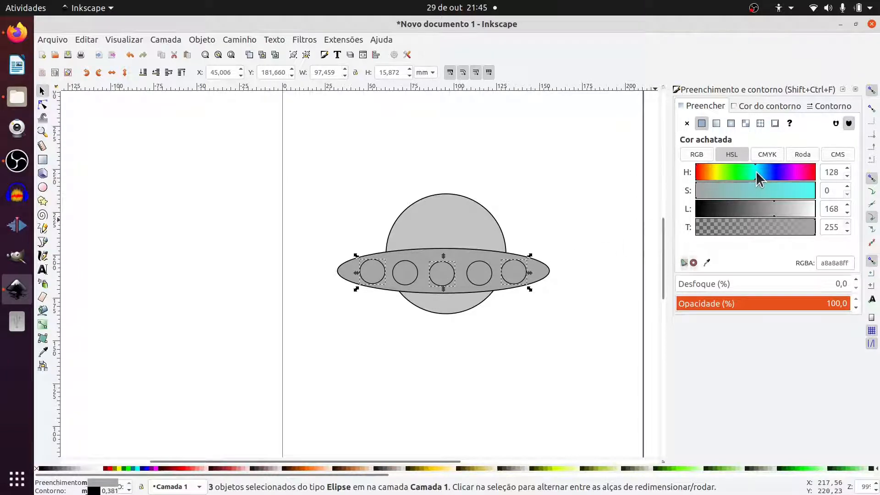
{"action": "left_click", "coordinate": [784, 190]}
{"action": "left_click", "coordinate": [786, 189]}
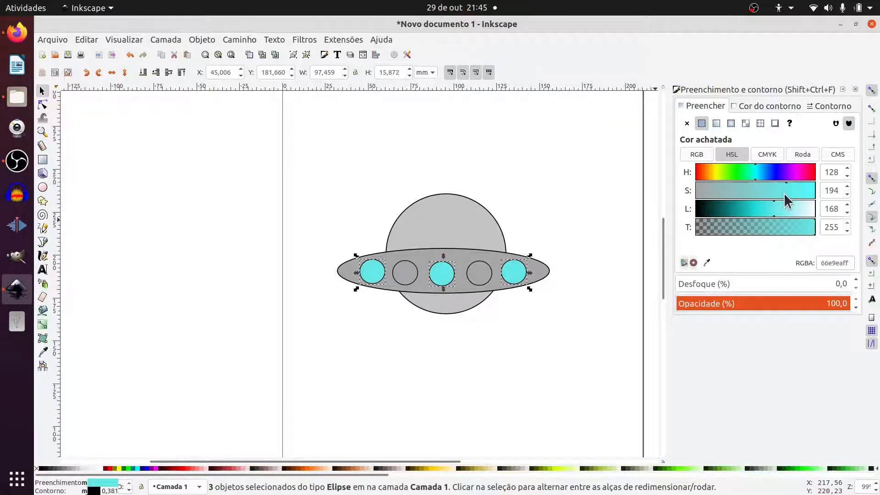
{"action": "left_click_drag", "start_coordinate": [785, 194], "coordinate": [815, 194]}
{"action": "left_click_drag", "start_coordinate": [774, 214], "coordinate": [750, 208]}
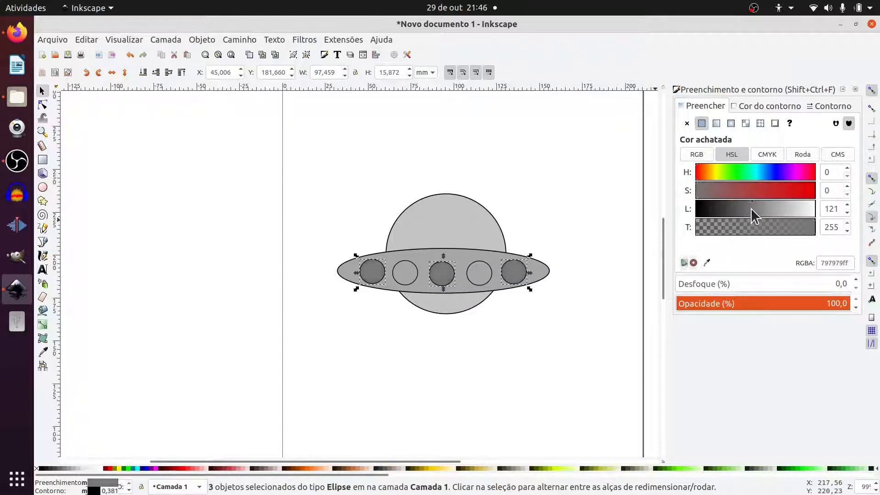
{"action": "mouse_move", "coordinate": [757, 171]}
{"action": "left_mouse_down"}
{"action": "mouse_move", "coordinate": [768, 194]}
{"action": "mouse_move", "coordinate": [755, 177]}
{"action": "left_mouse_up"}
{"action": "left_click", "coordinate": [803, 191]}
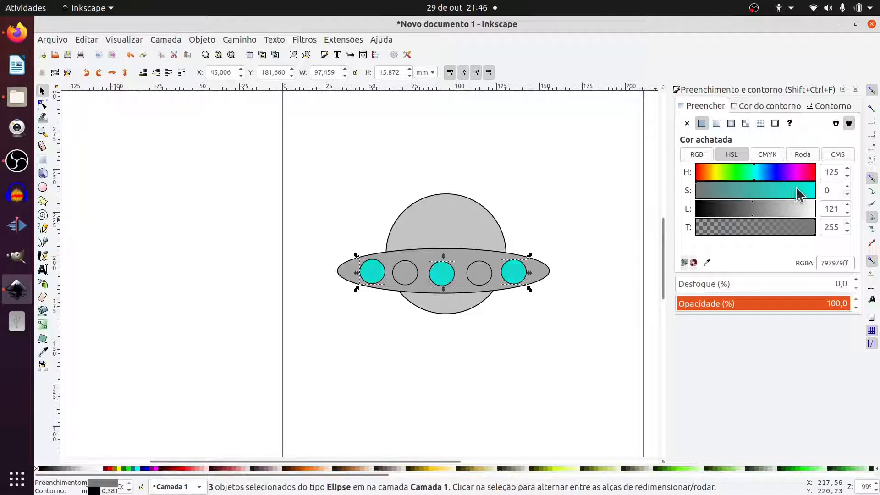
{"action": "left_click", "coordinate": [486, 356]}
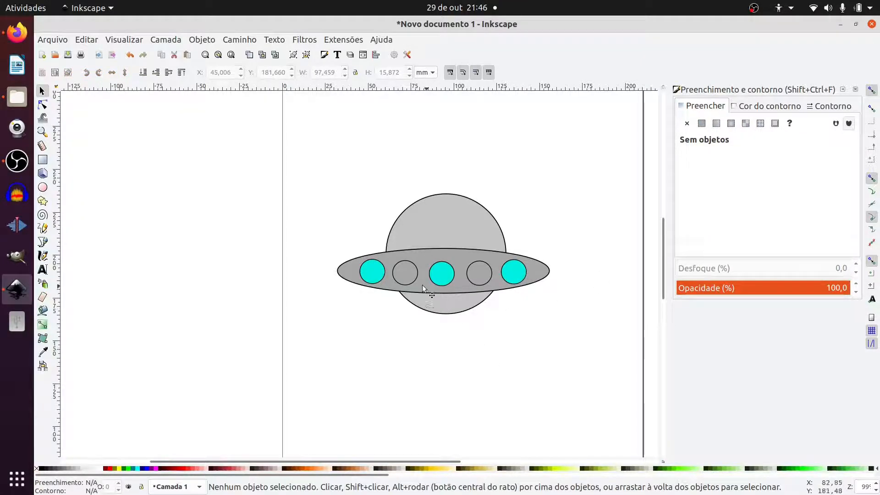
Step: Fill the second and fourth small circles with red at saturation 255 and lightness 133
{"action": "left_click", "coordinate": [406, 272]}
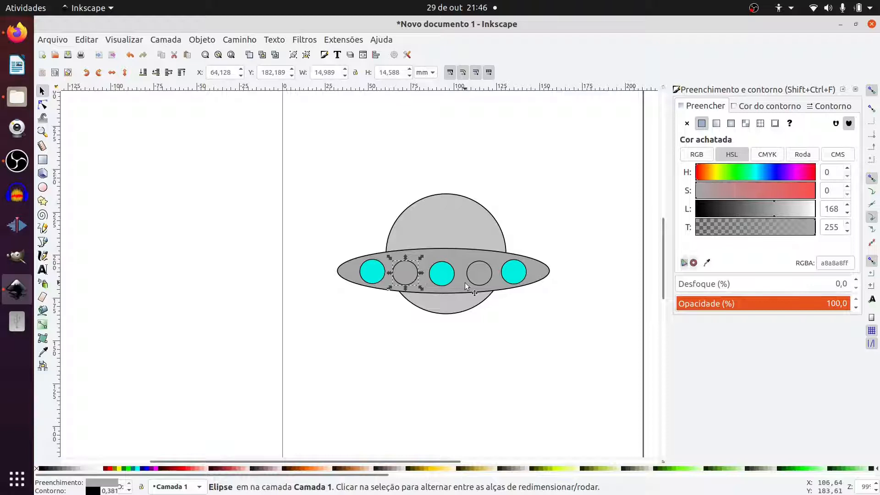
{"action": "left_click", "coordinate": [479, 273], "text": "shift"}
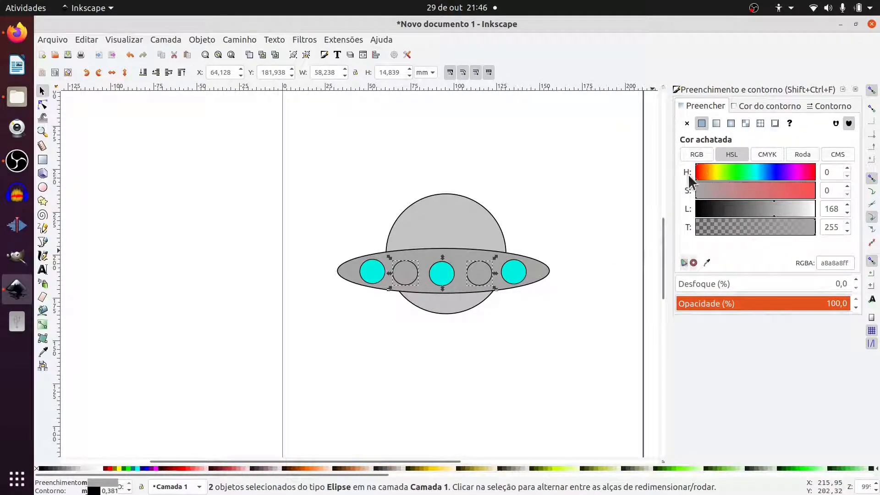
{"action": "left_click", "coordinate": [814, 190]}
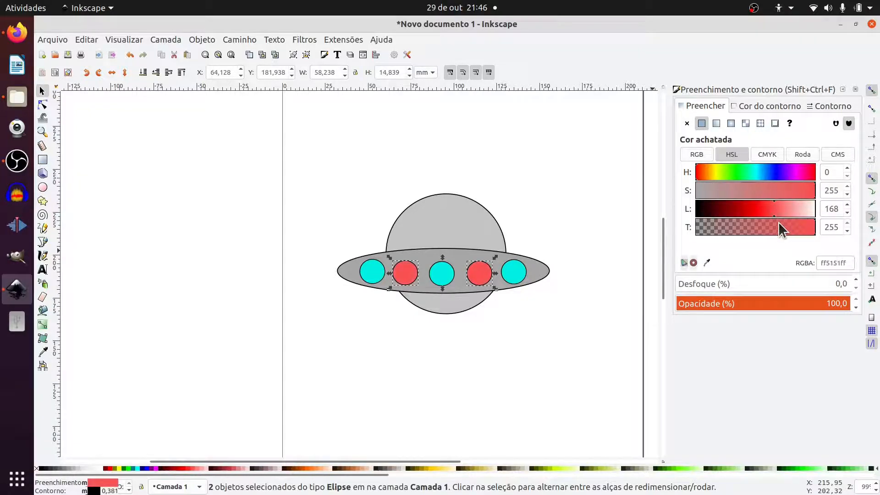
{"action": "left_click", "coordinate": [758, 212]}
{"action": "left_click", "coordinate": [520, 346]}
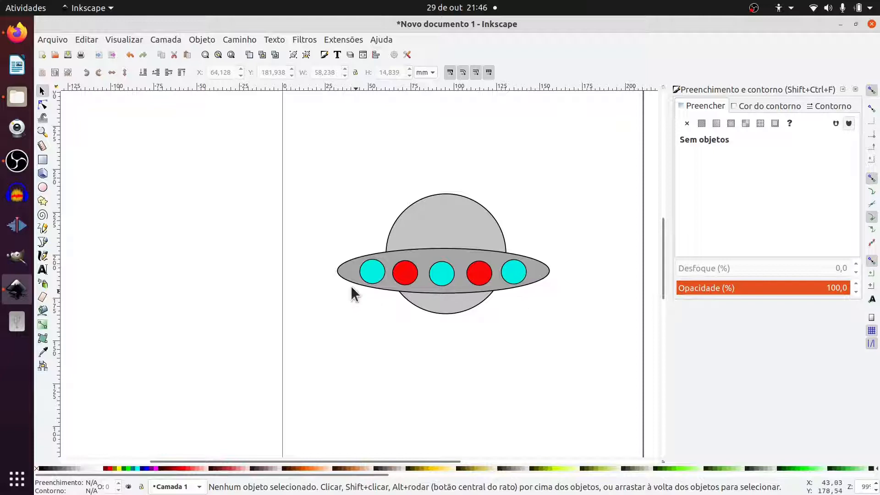
Step: Draw a rectangle about 21 by 24 mm below the saucer's left end and fill it with the ellipse's sampled grey
{"action": "left_click", "coordinate": [43, 159]}
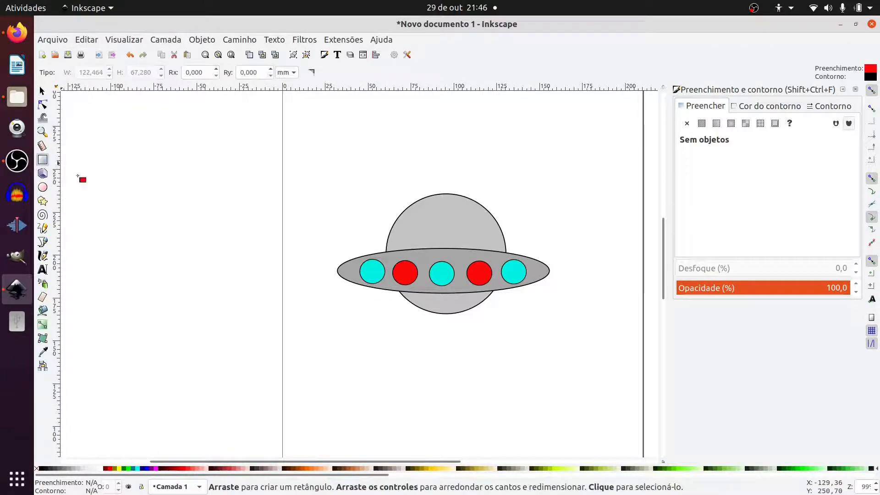
{"action": "left_click_drag", "start_coordinate": [332, 306], "coordinate": [368, 347]}
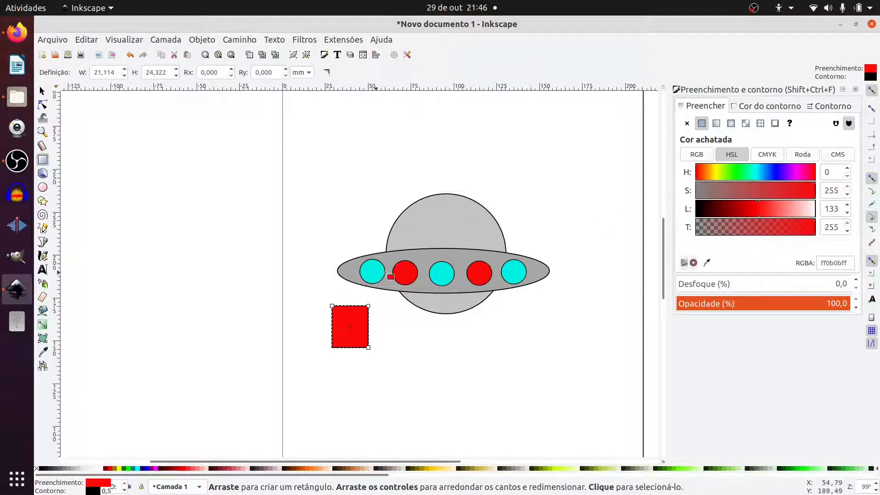
{"action": "left_click", "coordinate": [706, 263]}
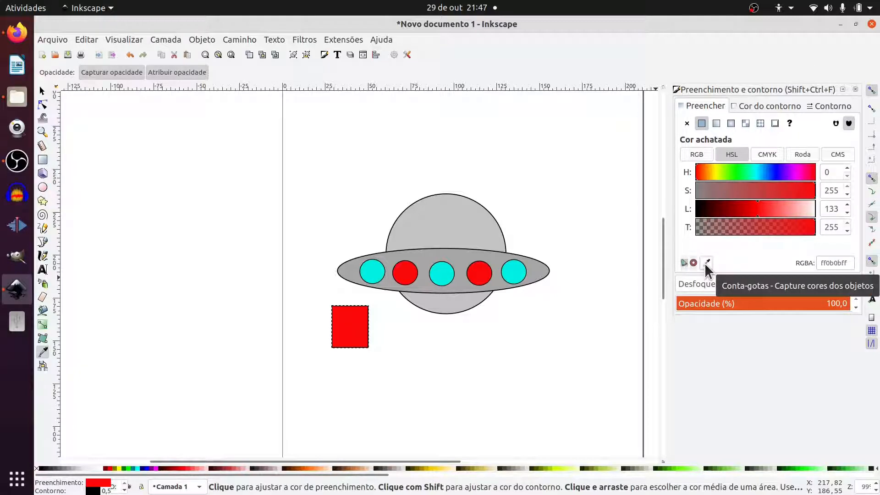
{"action": "left_click", "coordinate": [535, 272]}
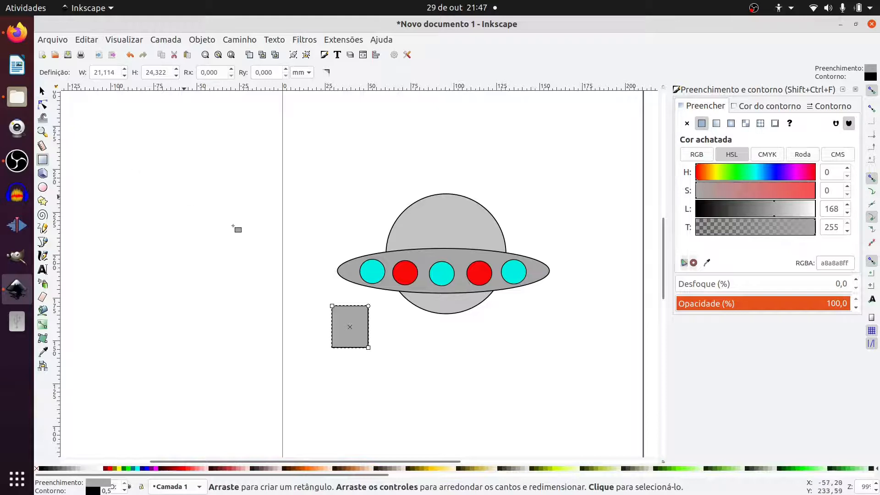
Step: Move the grey rectangle beneath the saucer and shrink it to about 13 by 18 mm to form a leg
{"action": "left_click", "coordinate": [42, 90]}
{"action": "left_click_drag", "start_coordinate": [343, 327], "coordinate": [428, 316]}
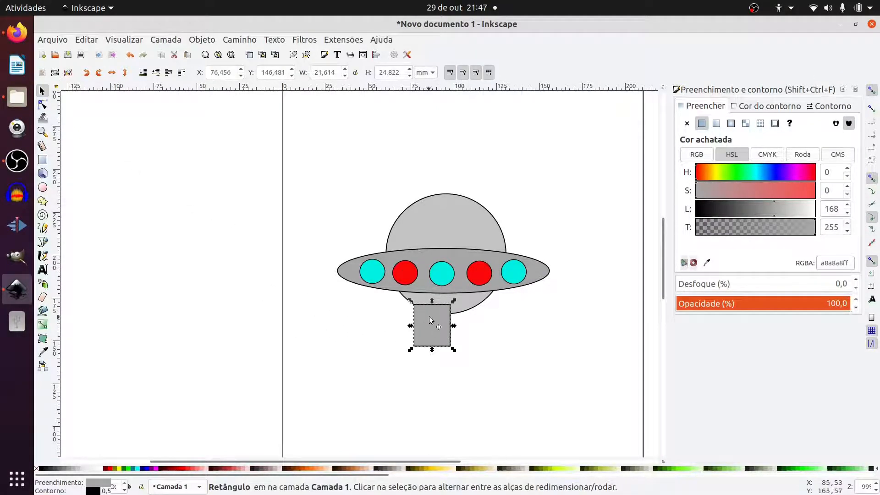
{"action": "scroll", "coordinate": [429, 316], "scroll_direction": "up", "scroll_amount": 3}
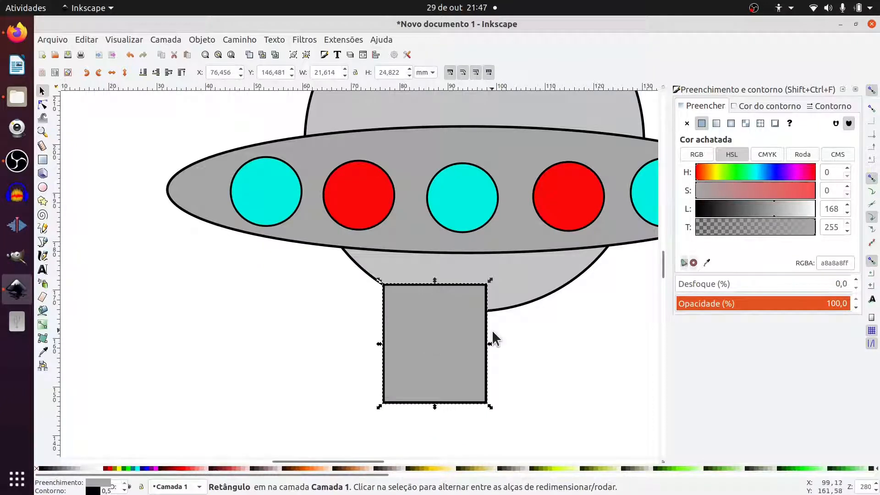
{"action": "left_click_drag", "start_coordinate": [489, 416], "coordinate": [430, 346]}
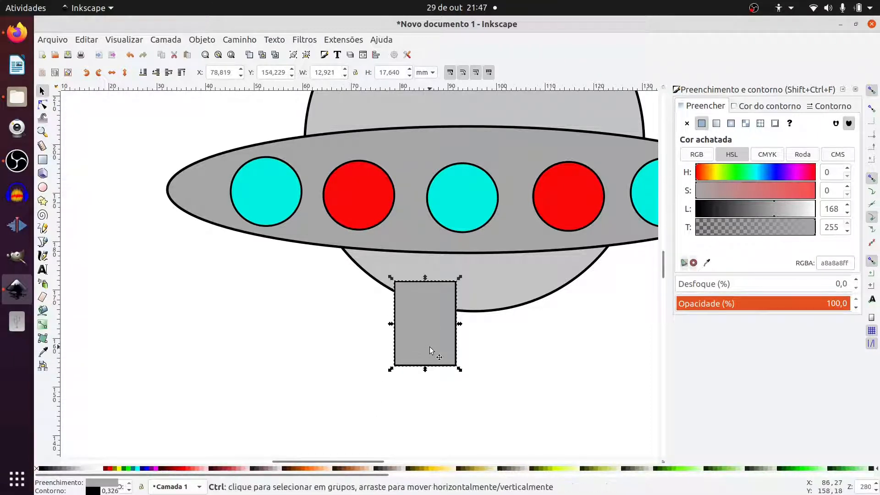
Step: Duplicate the leg and place the copy beside it at the same height, leaving a gap of about 8 mm
{"action": "key", "text": "ctrl+d"}
{"action": "left_click_drag", "start_coordinate": [431, 350], "coordinate": [472, 317]}
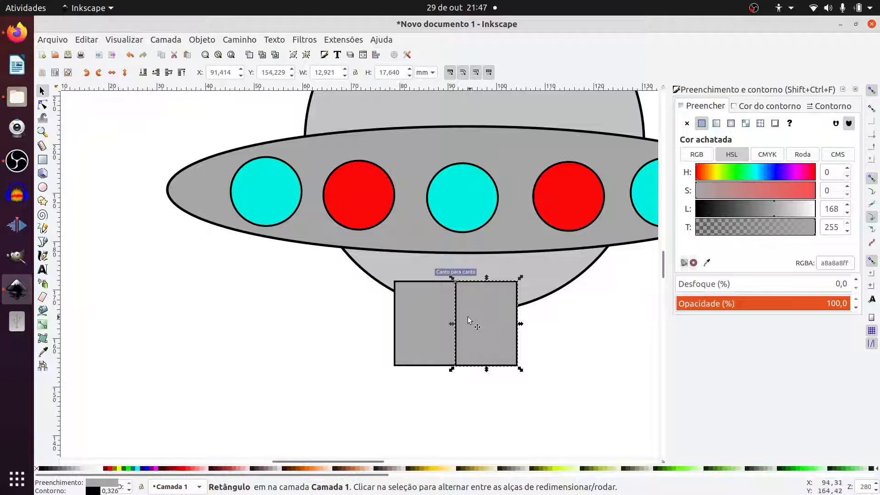
{"action": "key", "text": "Right"}
{"action": "key", "text": "Right"}
{"action": "key", "text": "Right"}
{"action": "key", "text": "Right"}
{"action": "key", "text": "Right"}
{"action": "key", "text": "Right"}
{"action": "key", "text": "Right"}
{"action": "key", "text": "Right"}
{"action": "key", "text": "Right"}
{"action": "key", "text": "Right"}
{"action": "key", "text": "Right"}
{"action": "key", "text": "Right"}
{"action": "key", "text": "Right"}
{"action": "key", "text": "Right"}
{"action": "key", "text": "Right"}
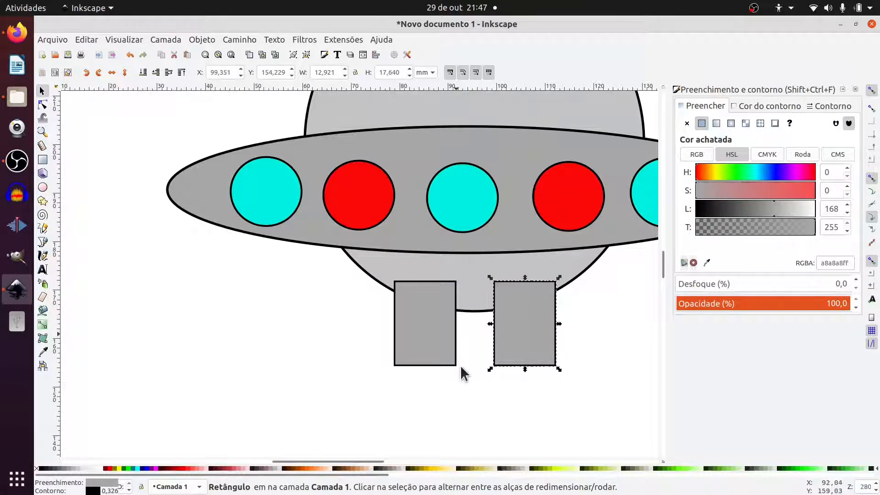
{"action": "left_click", "coordinate": [452, 391]}
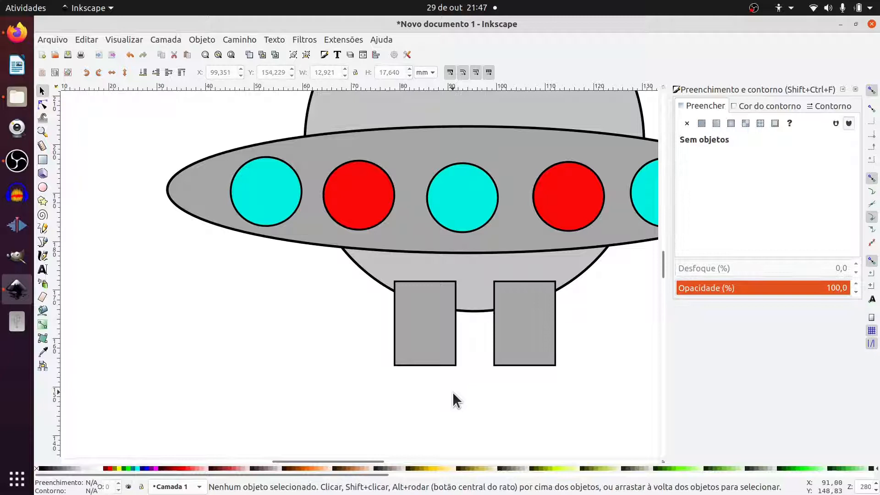
Step: Shift both legs together about 1 mm to the right and 1 mm up
{"action": "left_click", "coordinate": [411, 347]}
{"action": "left_click", "coordinate": [508, 344], "text": "shift"}
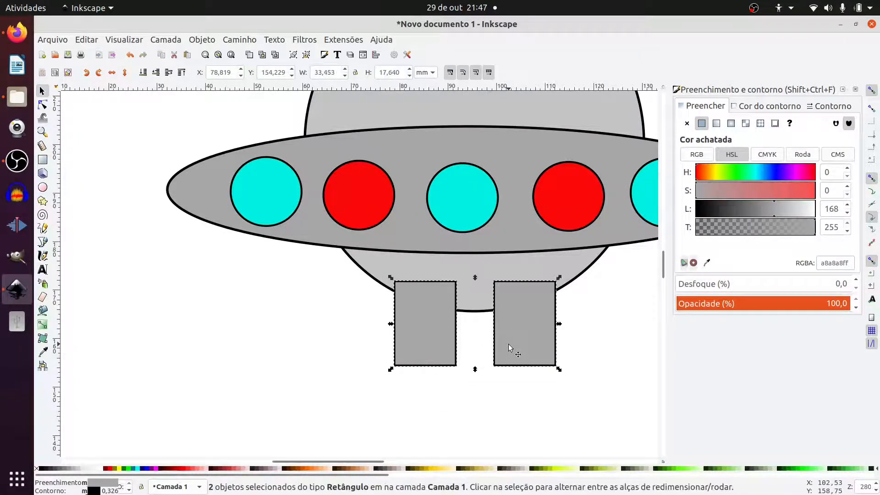
{"action": "key", "text": "Right"}
{"action": "key", "text": "Right"}
{"action": "key", "text": "Up"}
{"action": "key", "text": "Up"}
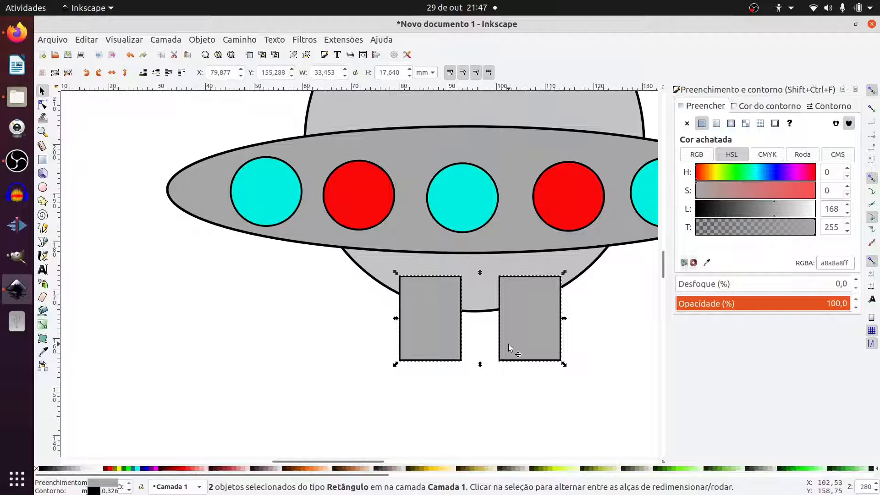
{"action": "left_click", "coordinate": [473, 413]}
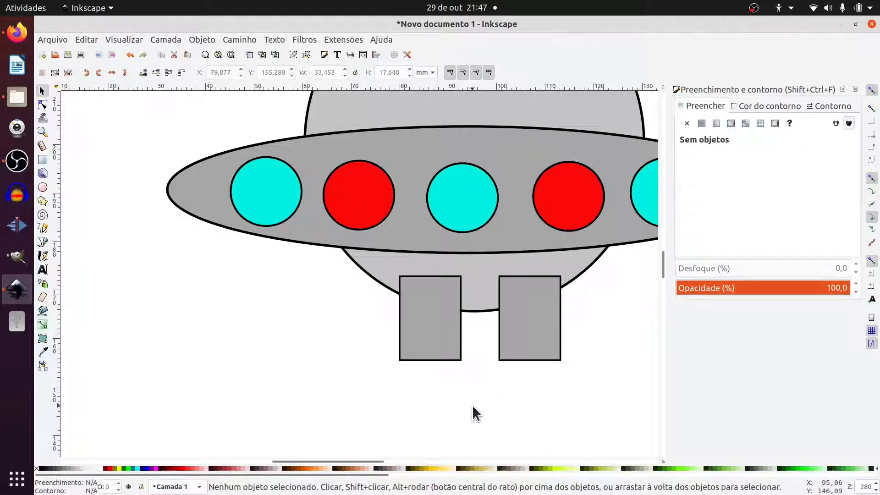
Step: Lower both legs in the stacking order so they sit behind the large circle
{"action": "left_click", "coordinate": [434, 352]}
{"action": "left_click", "coordinate": [510, 346], "text": "shift"}
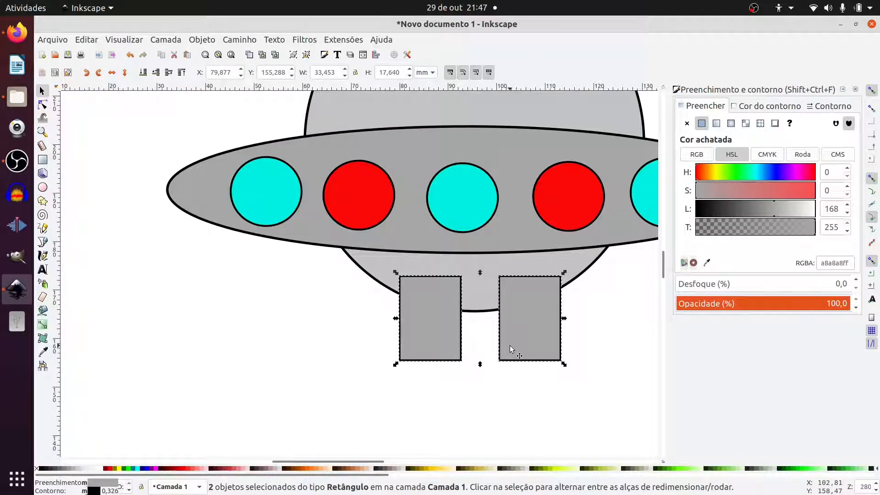
{"action": "key", "text": "Page_Down"}
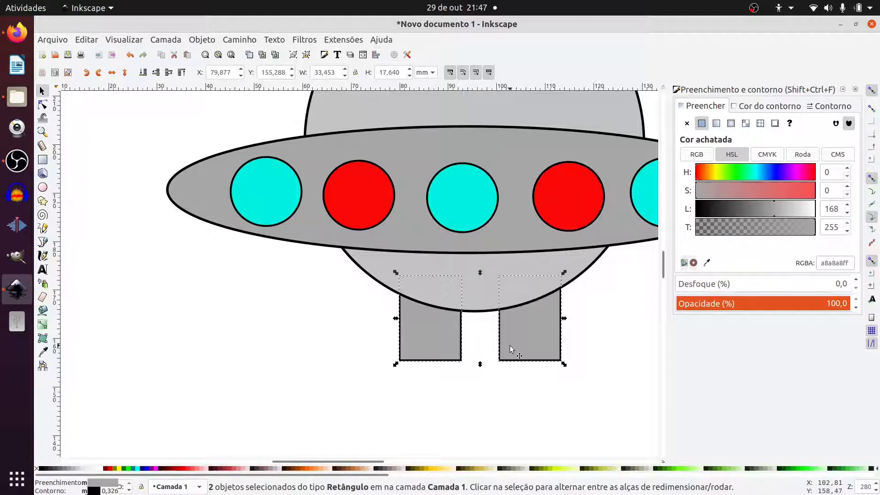
{"action": "left_click", "coordinate": [465, 397]}
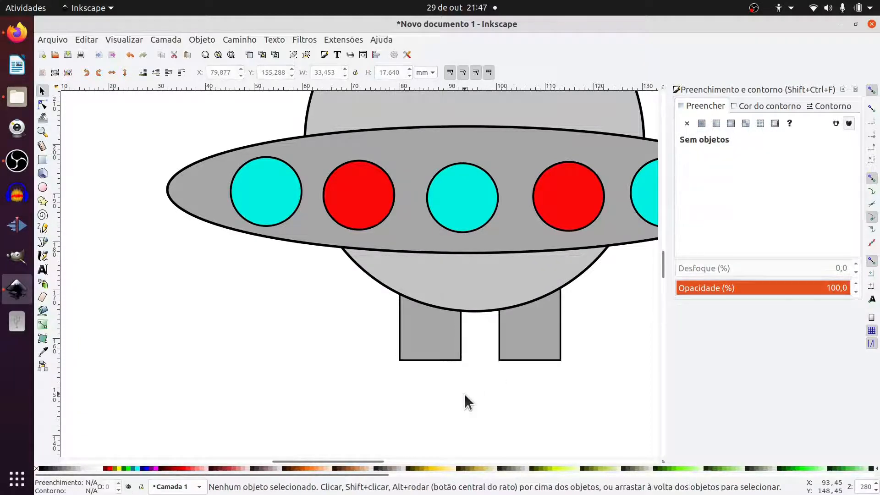
{"action": "scroll", "coordinate": [532, 376], "scroll_direction": "up", "scroll_amount": 1}
{"action": "scroll", "coordinate": [518, 346], "scroll_direction": "down", "scroll_amount": 2}
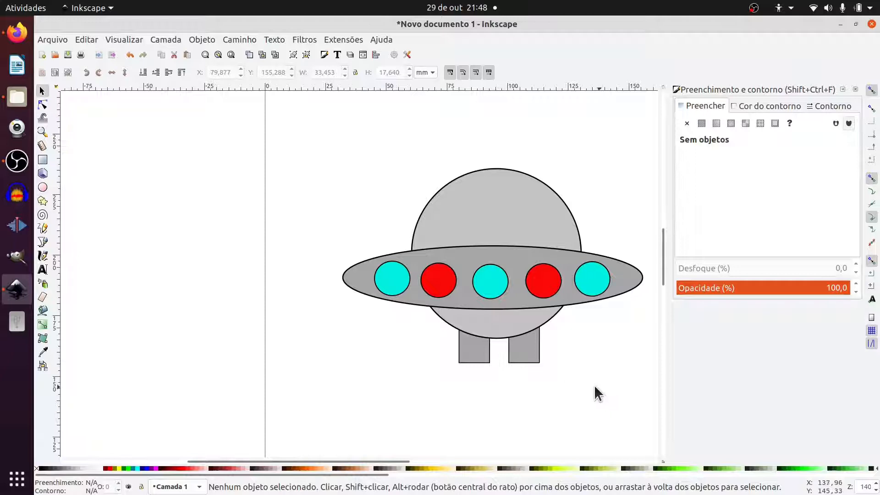
{"action": "scroll", "coordinate": [526, 342], "scroll_direction": "up", "scroll_amount": 2, "text": "ctrl"}
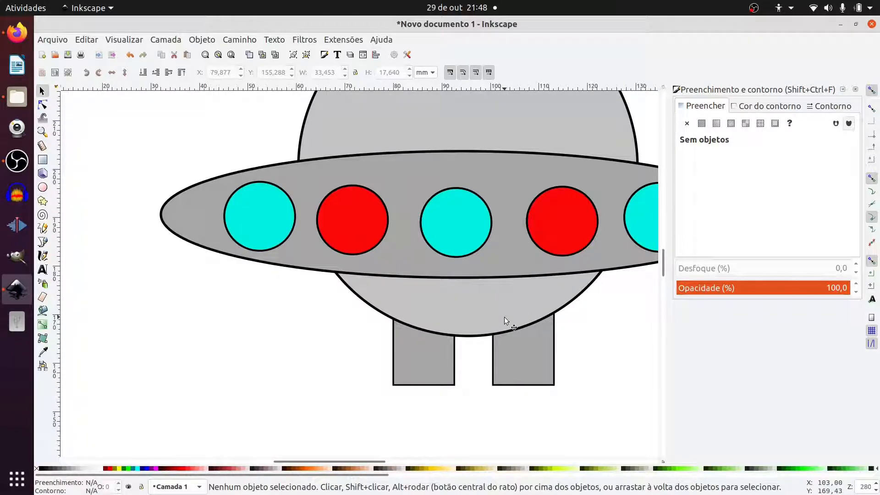
{"action": "scroll", "coordinate": [502, 320], "scroll_direction": "up", "scroll_amount": 2}
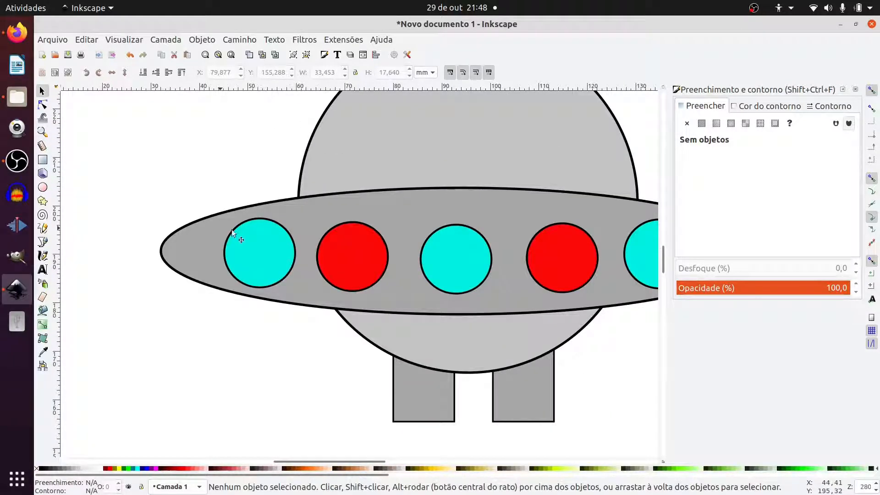
{"action": "scroll", "coordinate": [415, 308], "scroll_direction": "down", "scroll_amount": 1, "text": "ctrl"}
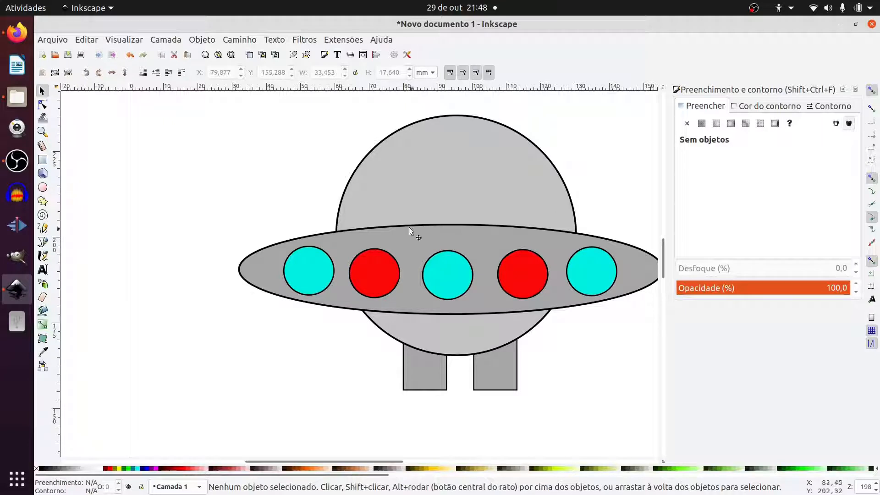
{"action": "scroll", "coordinate": [431, 226], "scroll_direction": "down", "scroll_amount": 2, "text": "ctrl"}
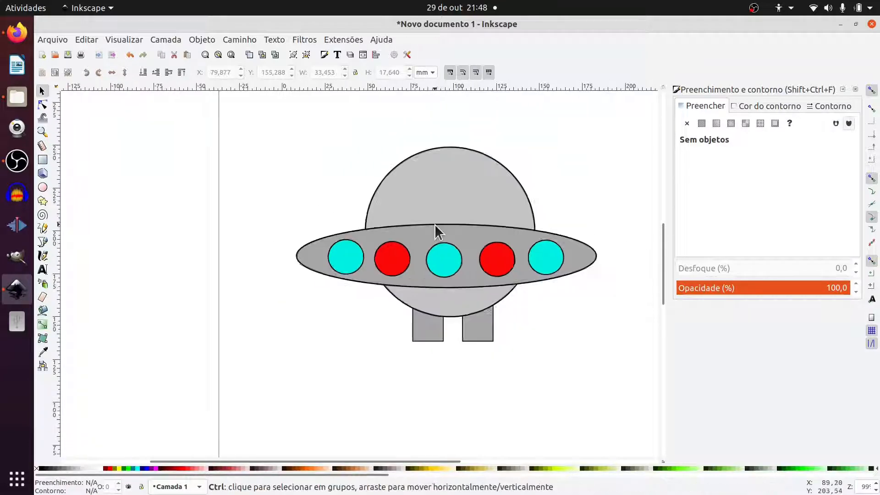
Step: Paste two copies of the large circle away from the saucer, overlapping them with the front one offset up and left
{"action": "left_click", "coordinate": [434, 207]}
{"action": "key", "text": "e"}
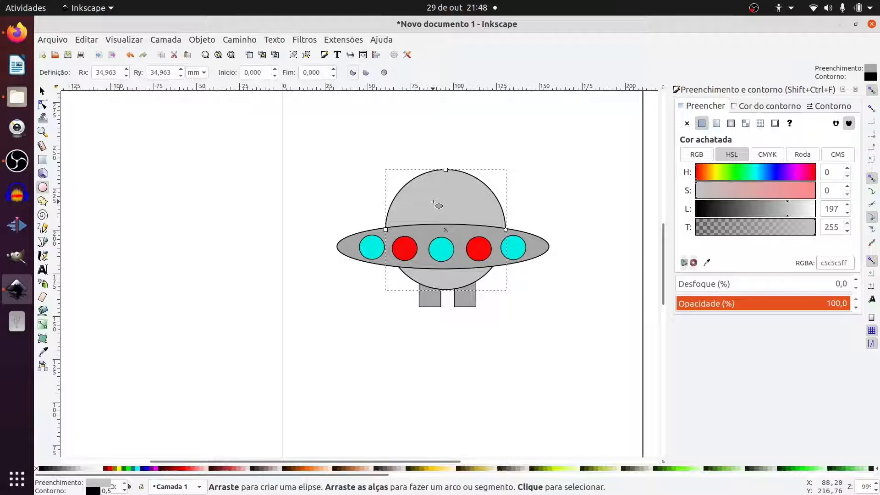
{"action": "key", "text": "ctrl"}
{"action": "key", "text": "ctrl+v"}
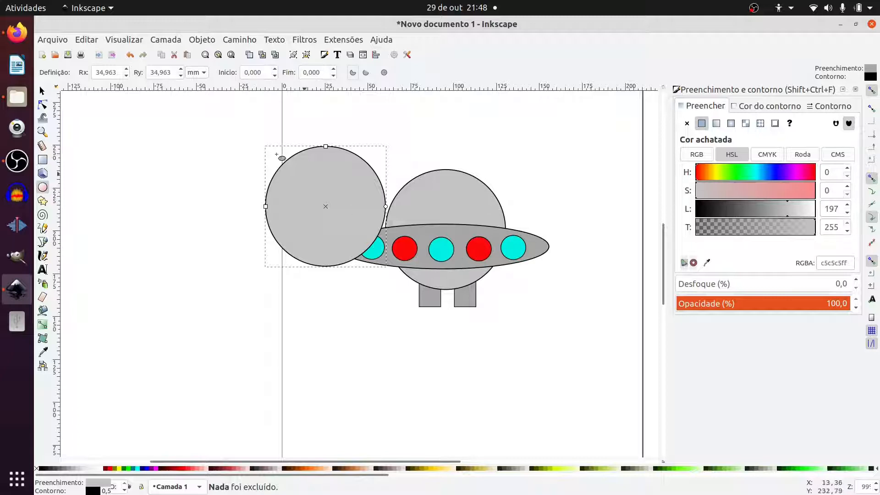
{"action": "left_click", "coordinate": [42, 91]}
{"action": "left_click_drag", "start_coordinate": [323, 226], "coordinate": [227, 177]}
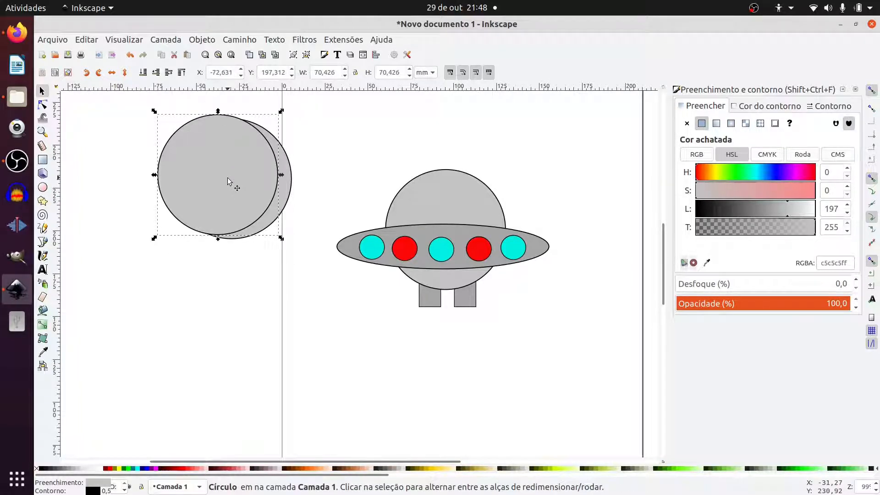
Step: Subtract the front circle copy from the back one with a Difference operation to leave a crescent
{"action": "left_click", "coordinate": [291, 198]}
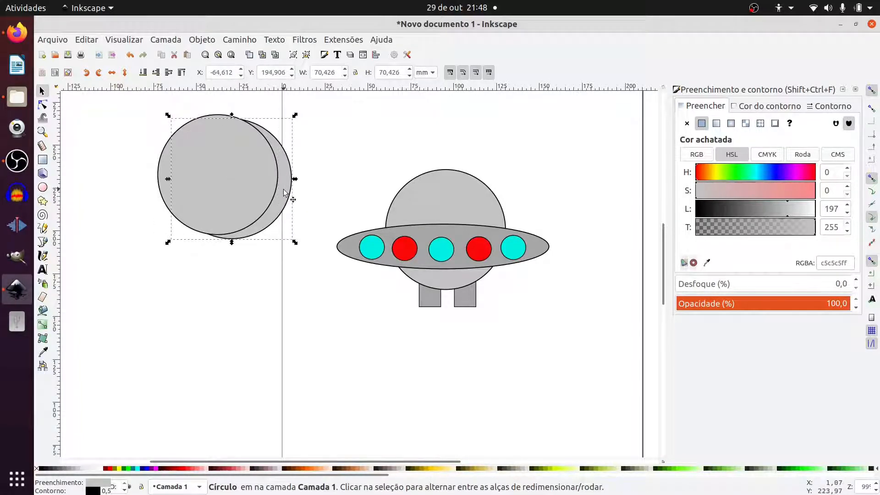
{"action": "left_click", "coordinate": [142, 255]}
{"action": "left_click_drag", "start_coordinate": [154, 275], "coordinate": [307, 106]}
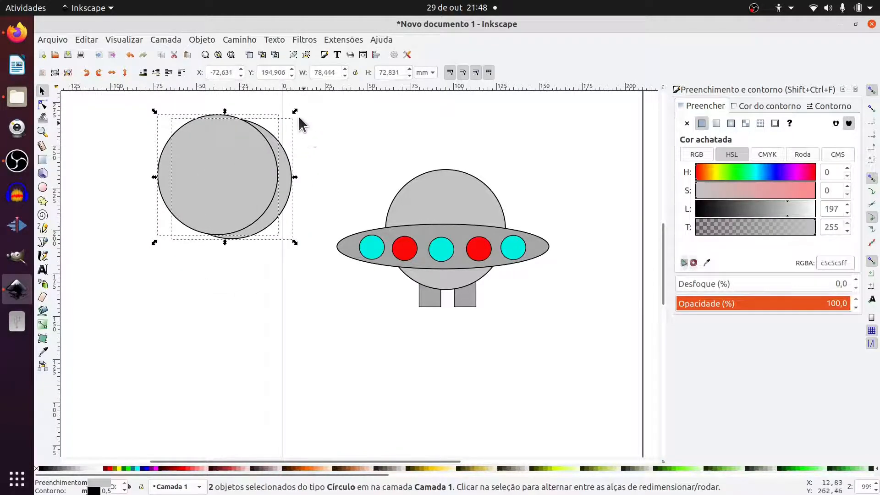
{"action": "left_click", "coordinate": [239, 40]}
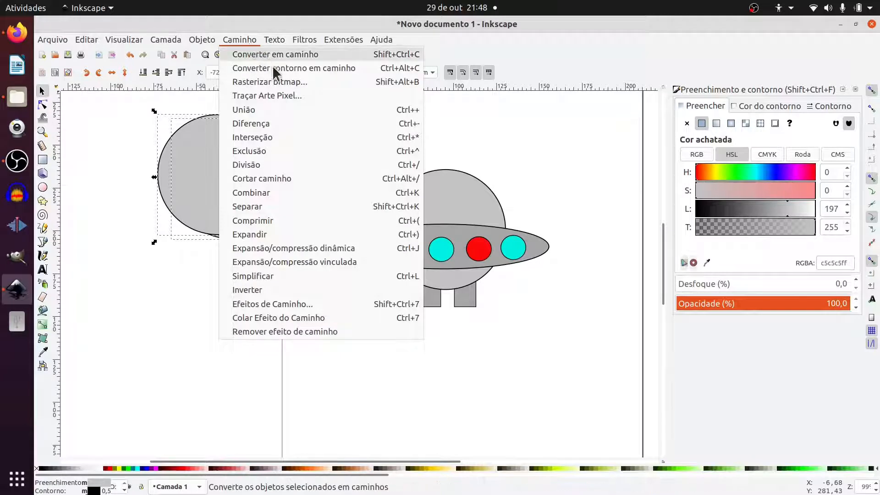
{"action": "left_click", "coordinate": [274, 124]}
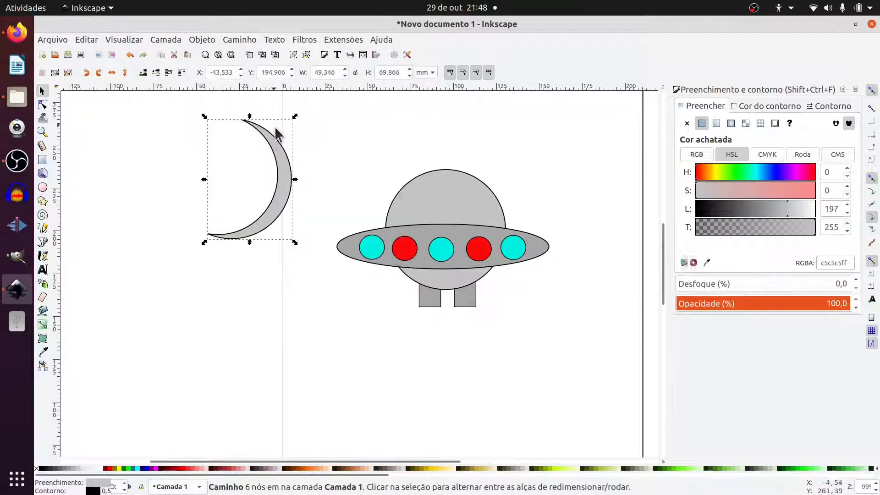
Step: Fit the crescent inside the right edge of the saucer's large circle, reducing its height to about 67 mm
{"action": "mouse_move", "coordinate": [270, 223]}
{"action": "left_mouse_down"}
{"action": "mouse_move", "coordinate": [472, 263]}
{"action": "mouse_move", "coordinate": [484, 275]}
{"action": "mouse_move", "coordinate": [463, 266]}
{"action": "left_mouse_up"}
{"action": "scroll", "coordinate": [471, 235], "scroll_direction": "down", "scroll_amount": 2}
{"action": "key", "text": "Down"}
{"action": "key", "text": "Down"}
{"action": "key", "text": "Down"}
{"action": "key", "text": "Down"}
{"action": "key", "text": "Down"}
{"action": "key", "text": "Down"}
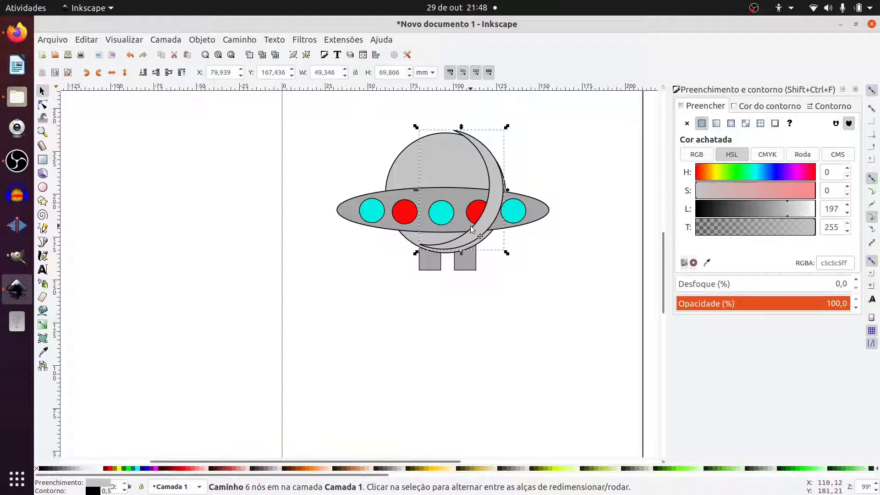
{"action": "left_click_drag", "start_coordinate": [462, 129], "coordinate": [467, 140]}
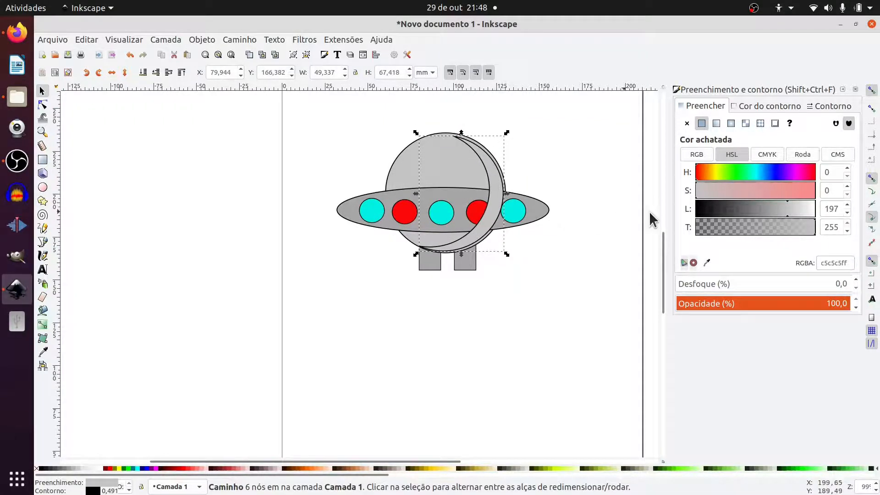
Step: Remove the crescent's outline and darken its fill to HSL lightness 159, keeping it stacked behind the ellipse and lights
{"action": "left_click", "coordinate": [756, 106]}
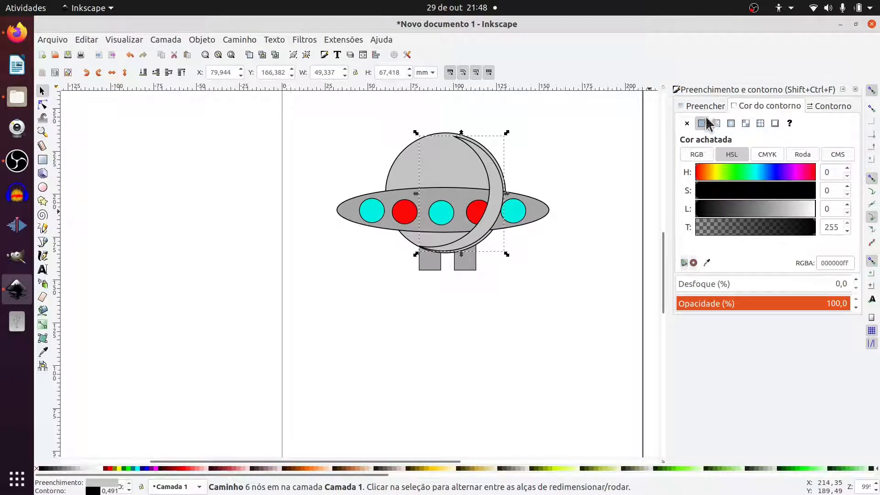
{"action": "left_click", "coordinate": [686, 123]}
{"action": "left_click", "coordinate": [701, 106]}
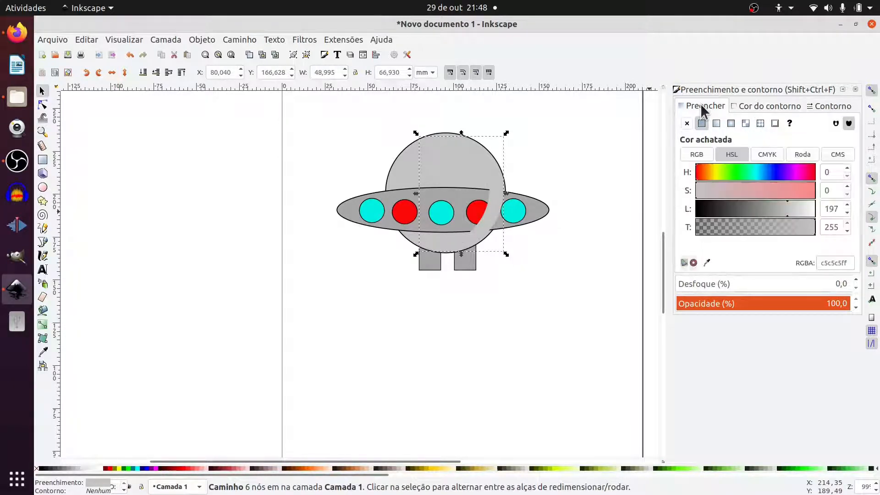
{"action": "left_click_drag", "start_coordinate": [777, 213], "coordinate": [769, 212]}
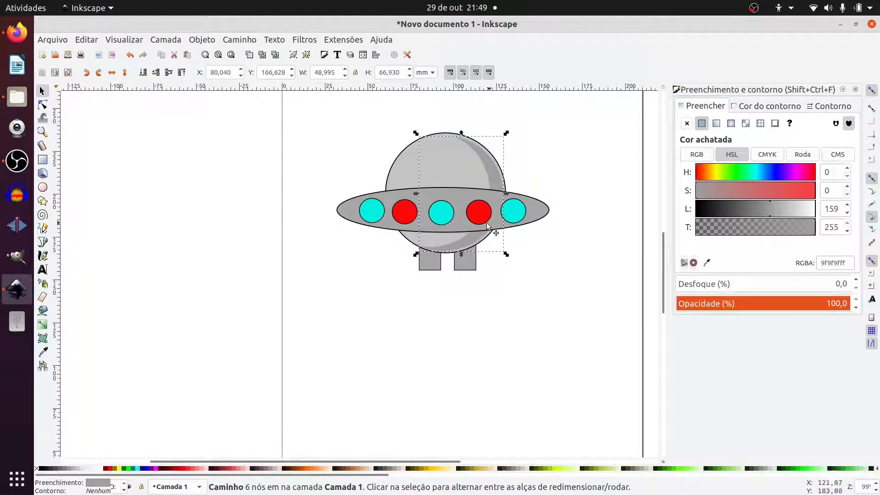
{"action": "left_click_drag", "start_coordinate": [407, 192], "coordinate": [385, 150]}
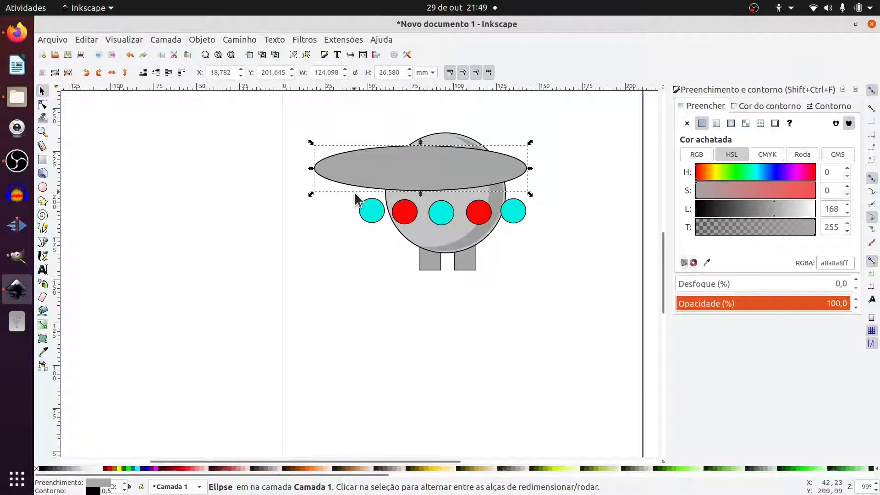
{"action": "key", "text": "ctrl+z"}
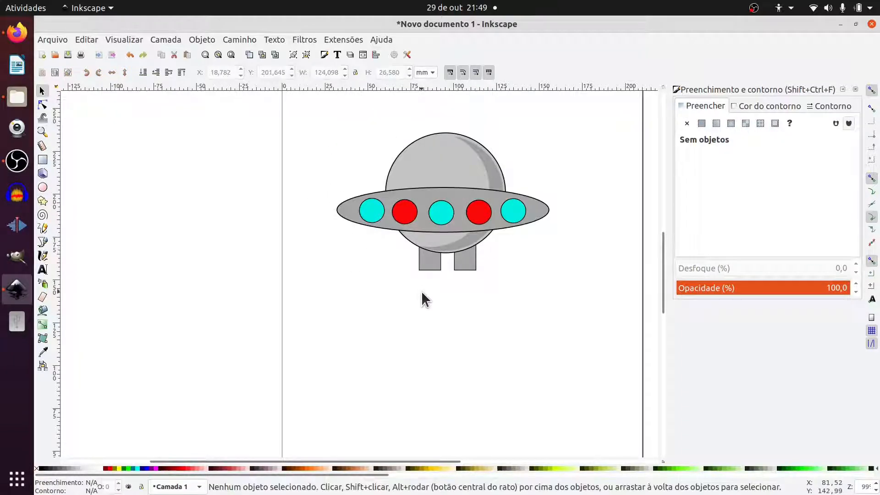
Step: Paste two more copies of the large circle left of the saucer, overlapping with the front one offset down and right
{"action": "scroll", "coordinate": [488, 192], "scroll_direction": "up", "scroll_amount": 1, "text": "ctrl"}
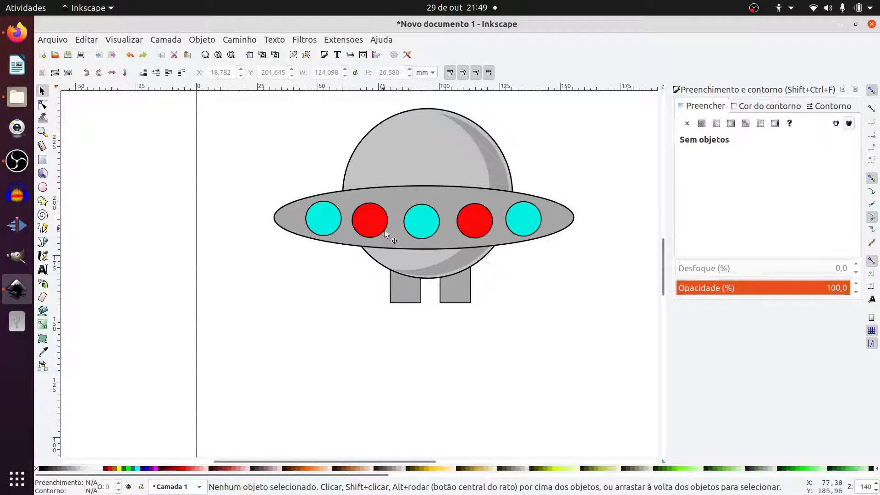
{"action": "left_click", "coordinate": [380, 173]}
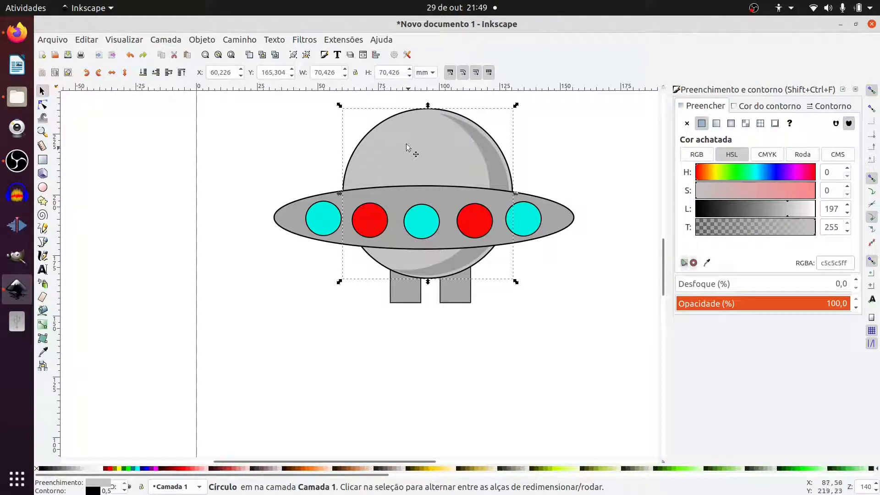
{"action": "key", "text": "ctrl+c"}
{"action": "key", "text": "ctrl+v"}
{"action": "left_click_drag", "start_coordinate": [406, 166], "coordinate": [204, 177]}
{"action": "key", "text": "ctrl+v"}
{"action": "left_click_drag", "start_coordinate": [194, 221], "coordinate": [188, 218]}
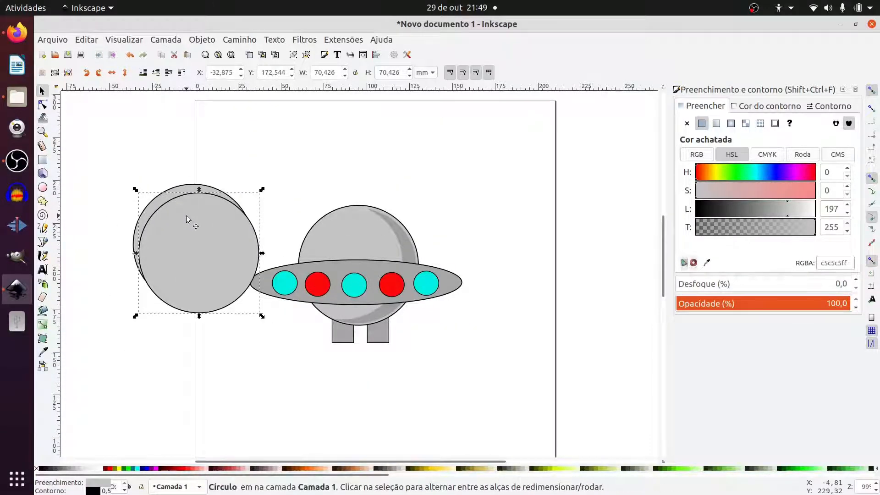
Step: Subtract the front circle copy from the back one with Difference to form an upper-left crescent, and remove its outline
{"action": "left_click_drag", "start_coordinate": [103, 158], "coordinate": [262, 317]}
{"action": "left_click", "coordinate": [240, 40]}
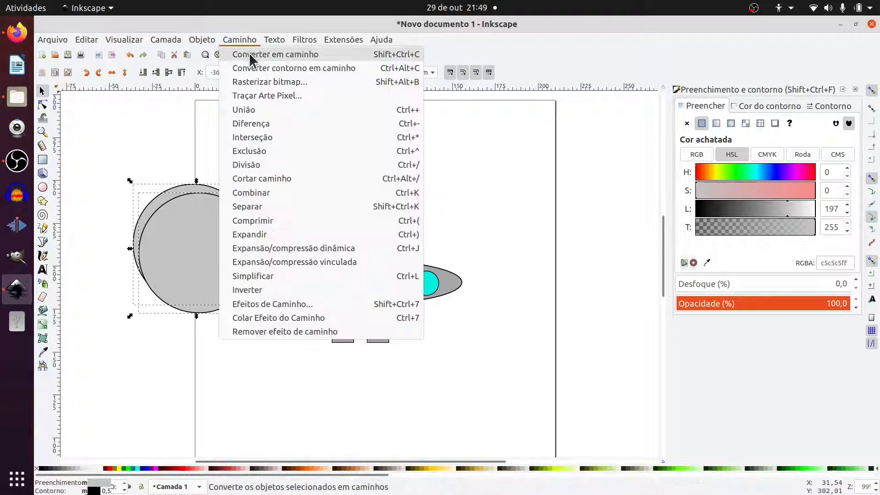
{"action": "left_click", "coordinate": [261, 125]}
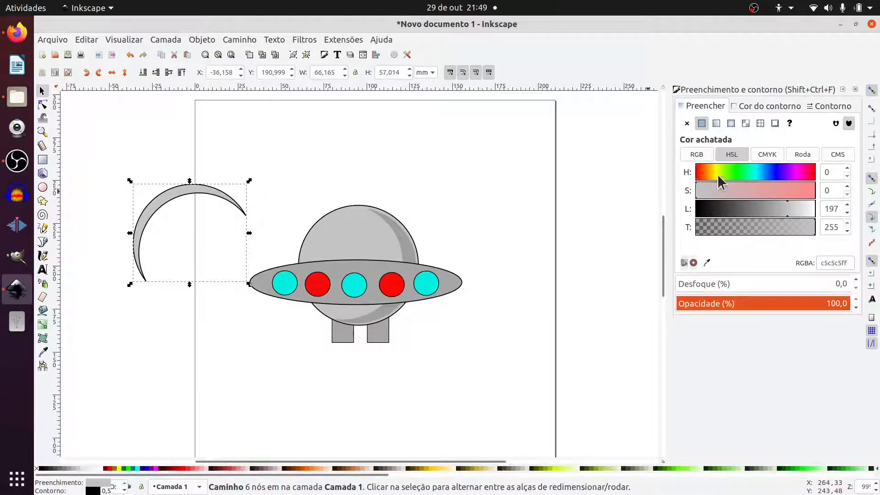
{"action": "left_click", "coordinate": [760, 106]}
{"action": "left_click", "coordinate": [687, 122]}
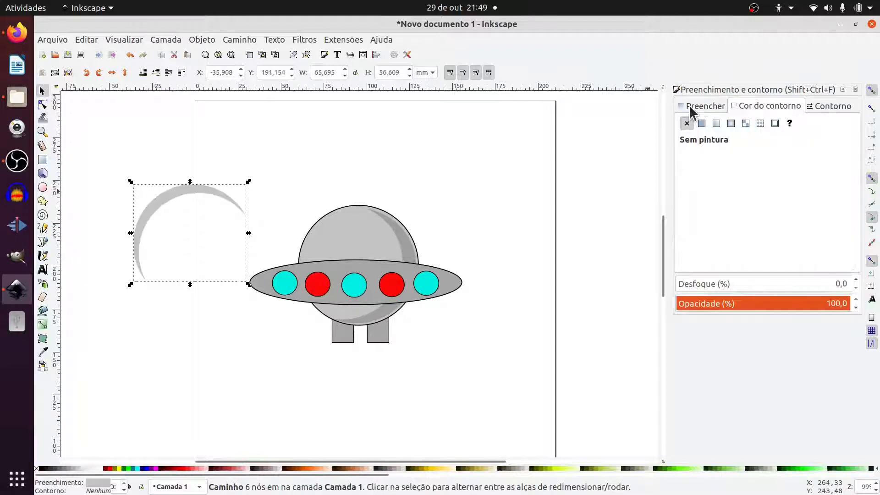
Step: Place the crescent inside the large circle's upper-left edge behind the ellipse, narrow it to about 51 mm, and lighten its fill to HSL lightness 224
{"action": "left_click", "coordinate": [701, 106]}
{"action": "left_click_drag", "start_coordinate": [177, 202], "coordinate": [337, 224]}
{"action": "scroll", "coordinate": [337, 224], "scroll_direction": "up", "scroll_amount": 1}
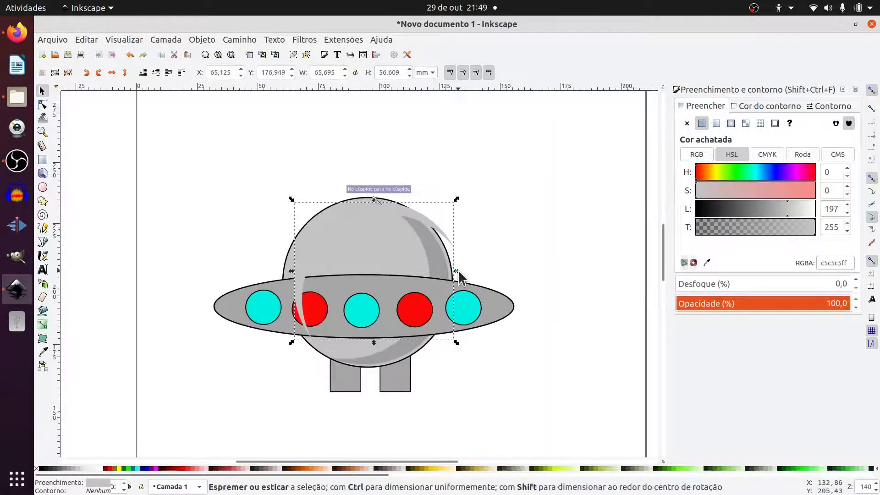
{"action": "left_click_drag", "start_coordinate": [458, 271], "coordinate": [423, 271]}
{"action": "left_click_drag", "start_coordinate": [311, 238], "coordinate": [308, 241]}
{"action": "left_click_drag", "start_coordinate": [800, 214], "coordinate": [804, 209]}
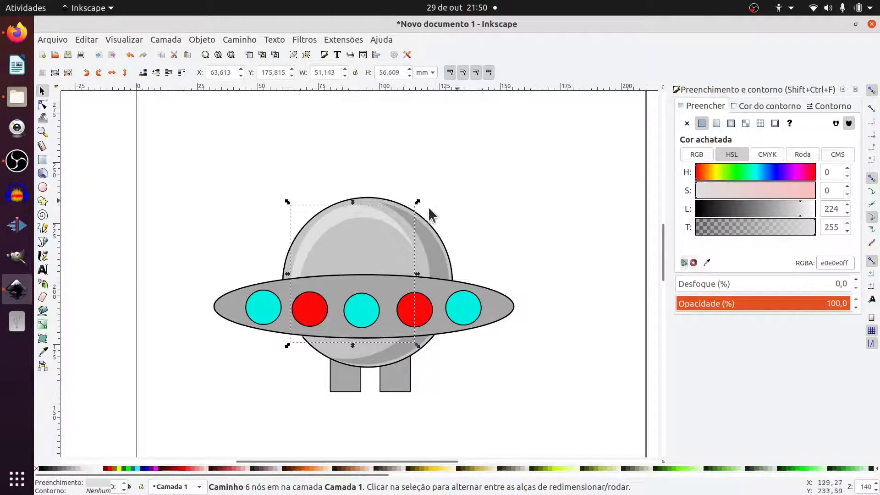
Step: Refine the light crescent's fit along the circle's left edge, resizing it to about 55 mm wide and 58 mm high
{"action": "scroll", "coordinate": [394, 216], "scroll_direction": "up", "scroll_amount": 2}
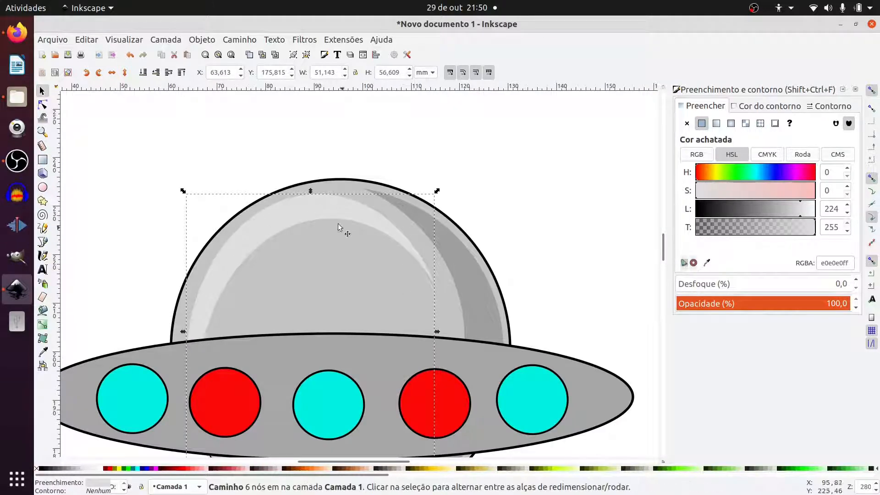
{"action": "left_click_drag", "start_coordinate": [311, 192], "coordinate": [310, 187]}
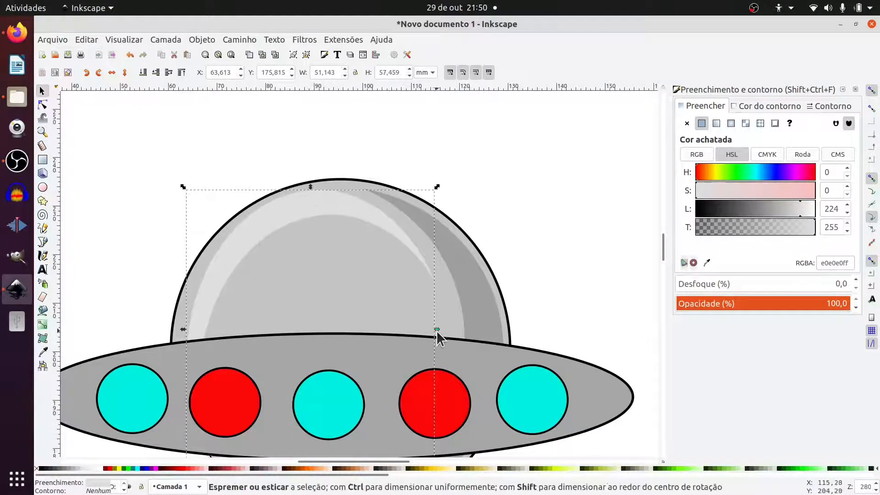
{"action": "left_click_drag", "start_coordinate": [437, 329], "coordinate": [432, 329]}
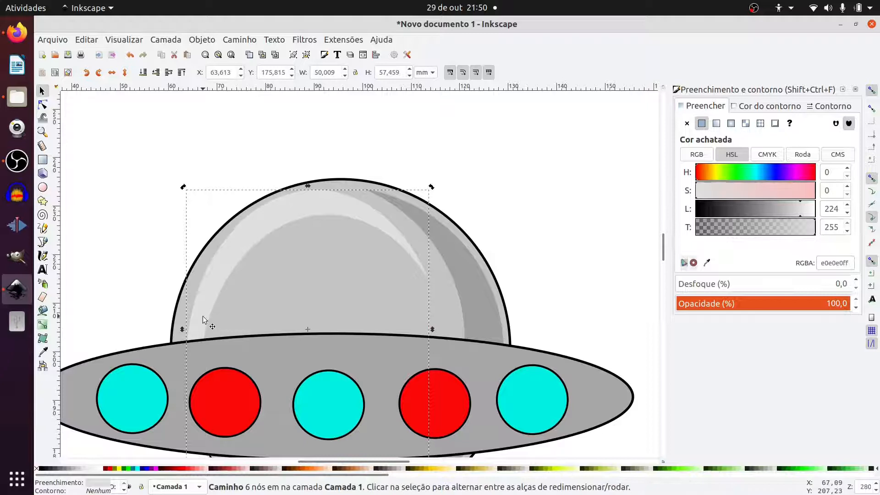
{"action": "key", "text": "Left"}
{"action": "key", "text": "Left"}
{"action": "key", "text": "Left"}
{"action": "key", "text": "Left"}
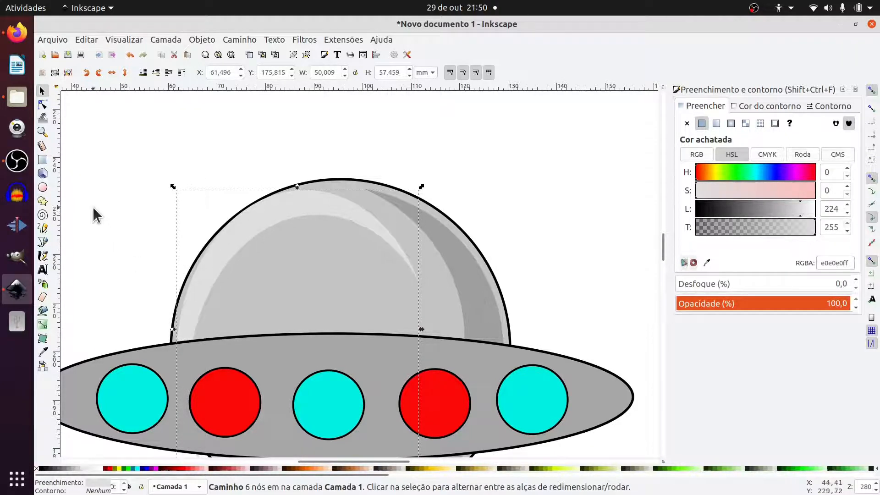
{"action": "scroll", "coordinate": [93, 207], "scroll_direction": "down", "scroll_amount": 2}
{"action": "left_click_drag", "start_coordinate": [422, 150], "coordinate": [445, 150]}
{"action": "left_click", "coordinate": [214, 120]}
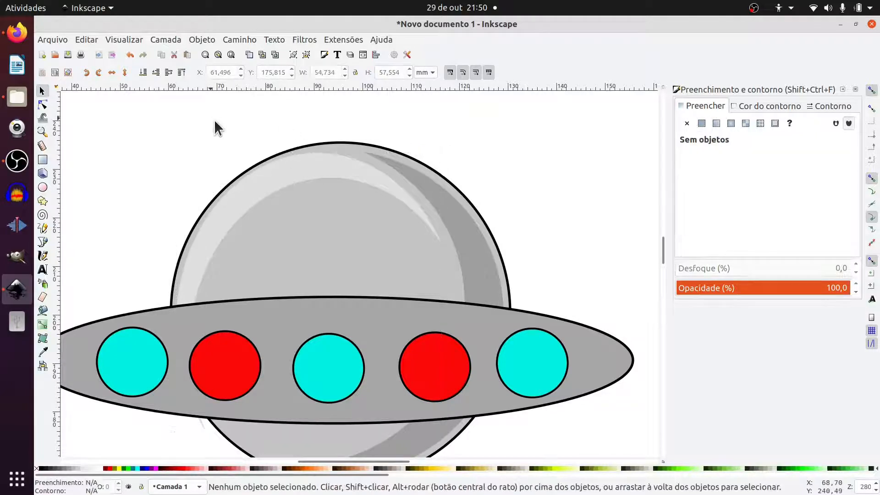
Step: Create two copies of the saucer's ellipse below the legs, with the front copy offset slightly up and left
{"action": "scroll", "coordinate": [245, 146], "scroll_direction": "down", "scroll_amount": 2}
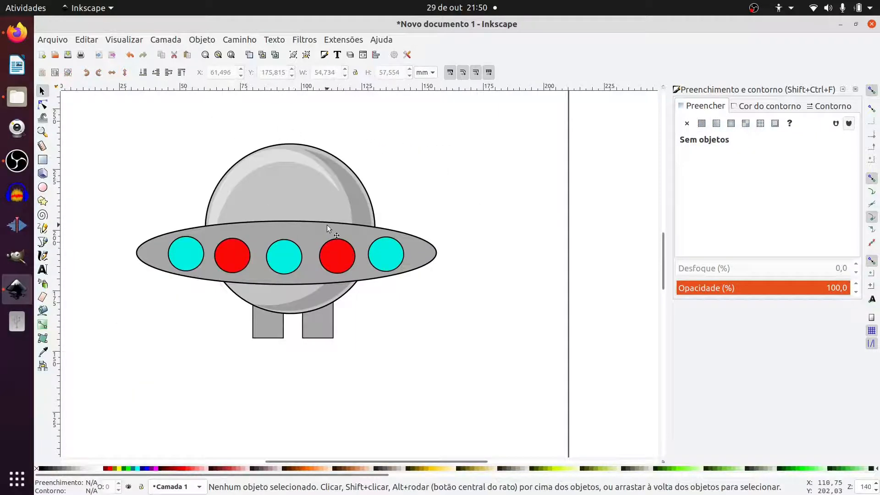
{"action": "scroll", "coordinate": [327, 224], "scroll_direction": "down", "scroll_amount": 1}
{"action": "scroll", "coordinate": [240, 301], "scroll_direction": "up", "scroll_amount": 1}
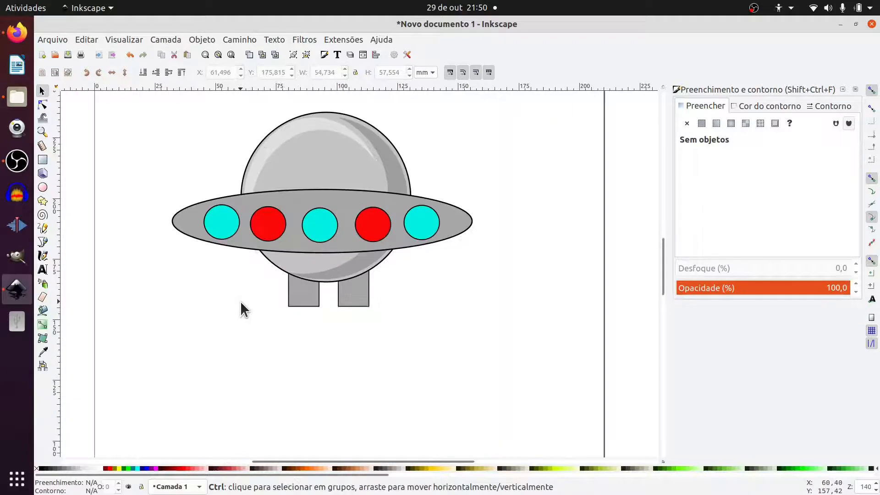
{"action": "left_click", "coordinate": [345, 204]}
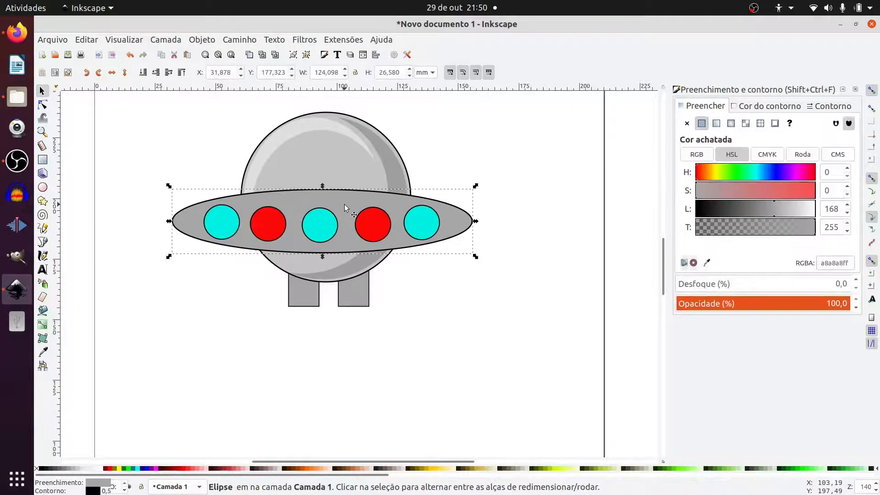
{"action": "left_click_drag", "start_coordinate": [364, 223], "coordinate": [391, 363]}
{"action": "key", "text": "ctrl+d"}
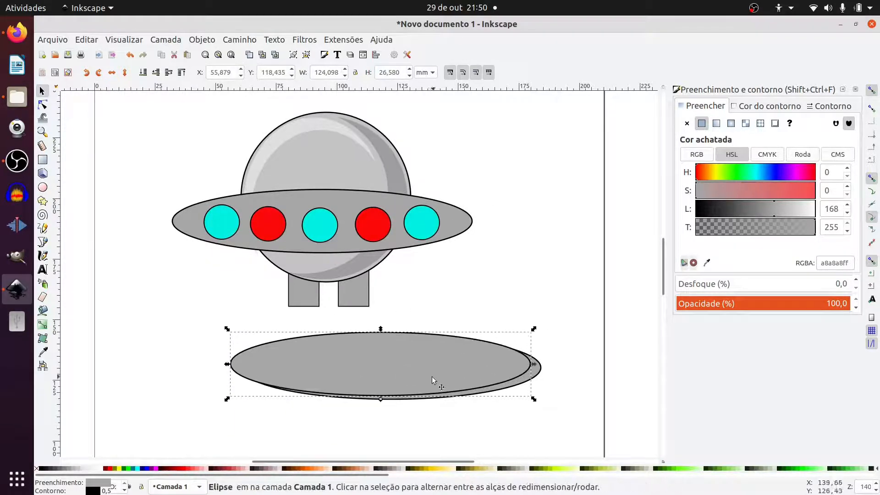
Step: Subtract the front ellipse copy from the back one with Difference and remove the resulting crescent's outline
{"action": "left_click", "coordinate": [536, 374], "text": "shift"}
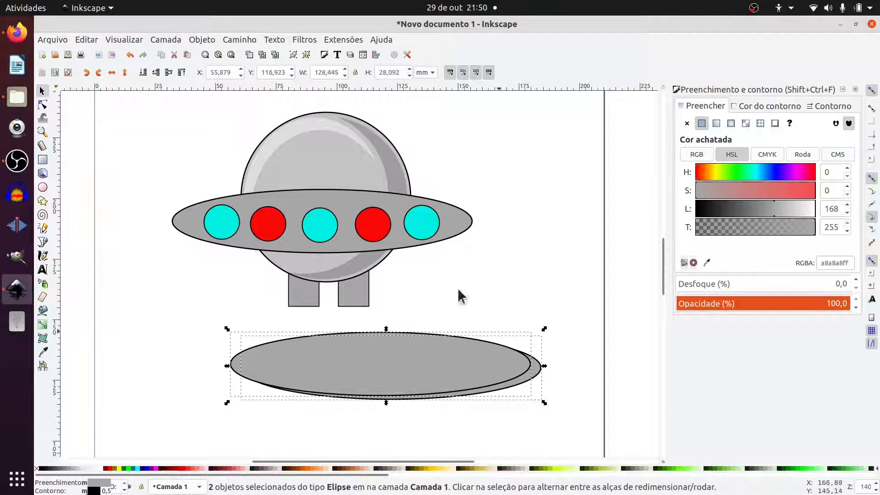
{"action": "left_click", "coordinate": [239, 40]}
{"action": "left_click", "coordinate": [262, 124]}
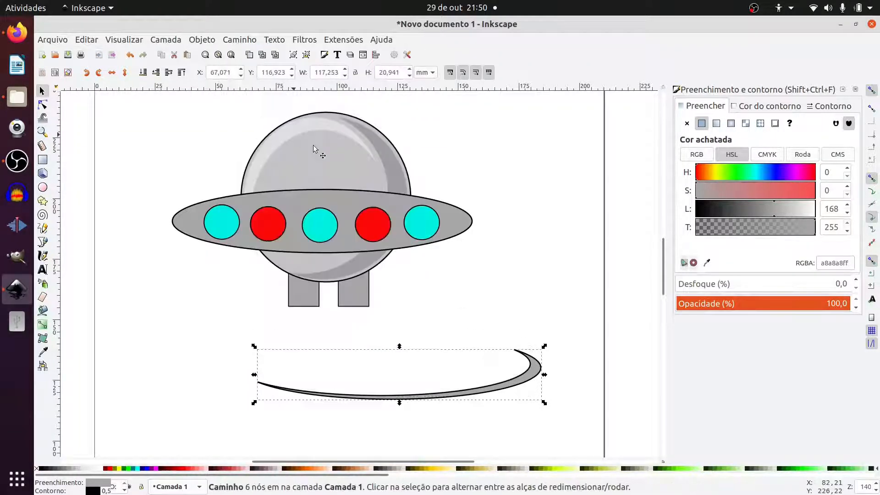
{"action": "left_click", "coordinate": [758, 108]}
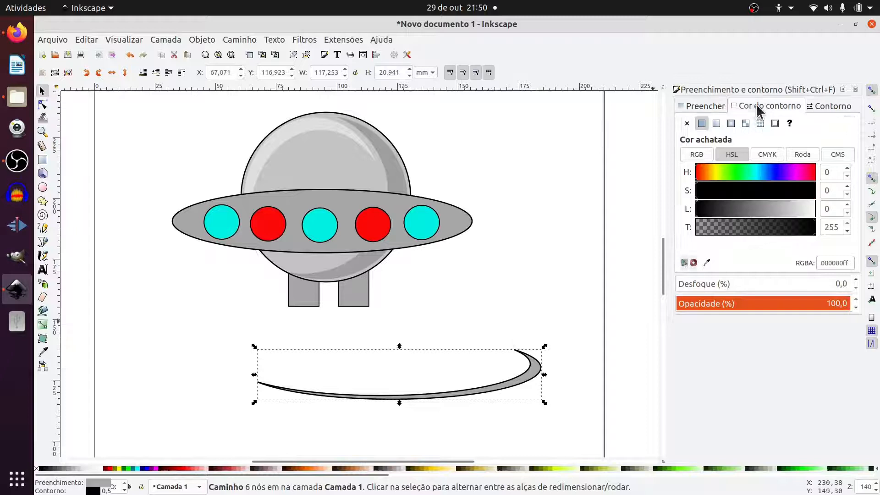
{"action": "left_click", "coordinate": [686, 124]}
Step: Darken the crescent's fill to HSL lightness 138 and fit it inside the ellipse's lower-right edge, flattened to about 17 mm high
{"action": "left_click", "coordinate": [696, 110]}
{"action": "left_click", "coordinate": [759, 211]}
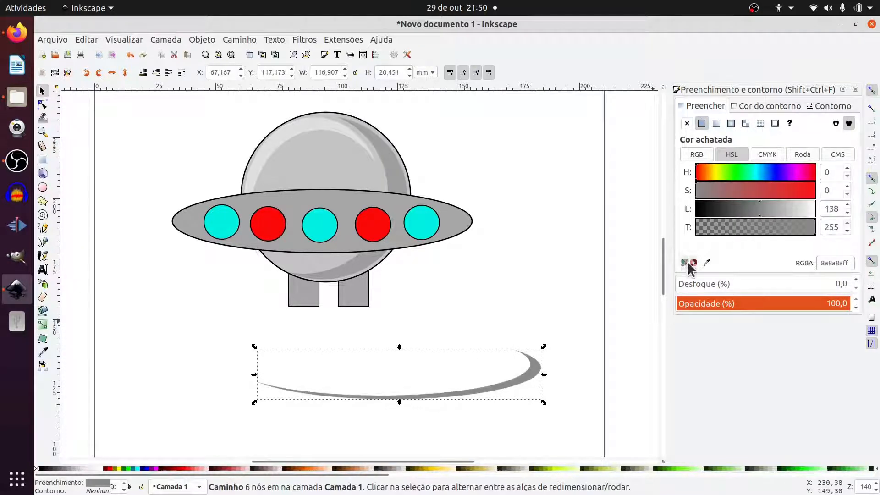
{"action": "left_click_drag", "start_coordinate": [529, 372], "coordinate": [453, 216]}
{"action": "left_click_drag", "start_coordinate": [322, 198], "coordinate": [327, 202]}
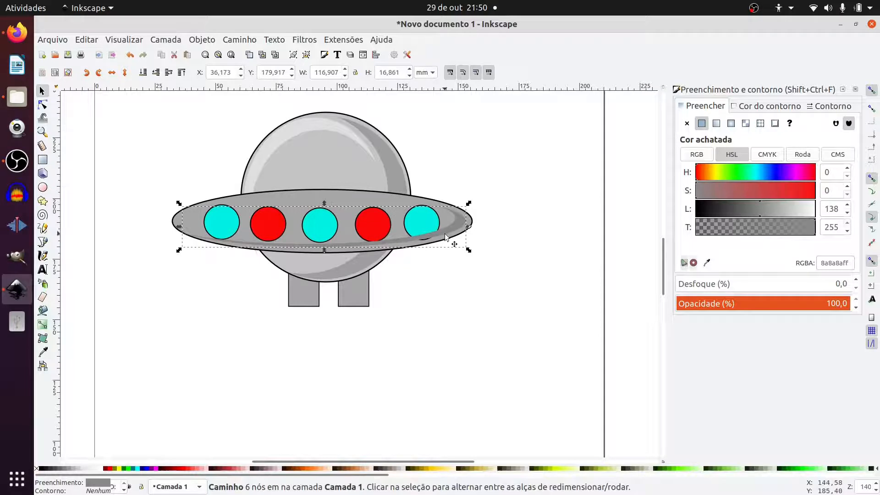
{"action": "left_click", "coordinate": [328, 257]}
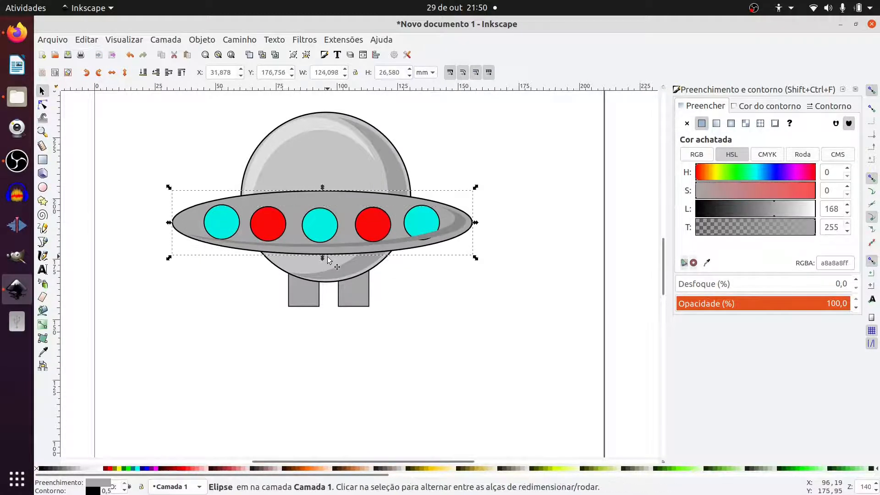
{"action": "scroll", "coordinate": [400, 251], "scroll_direction": "up", "scroll_amount": 1}
{"action": "left_click", "coordinate": [404, 233]}
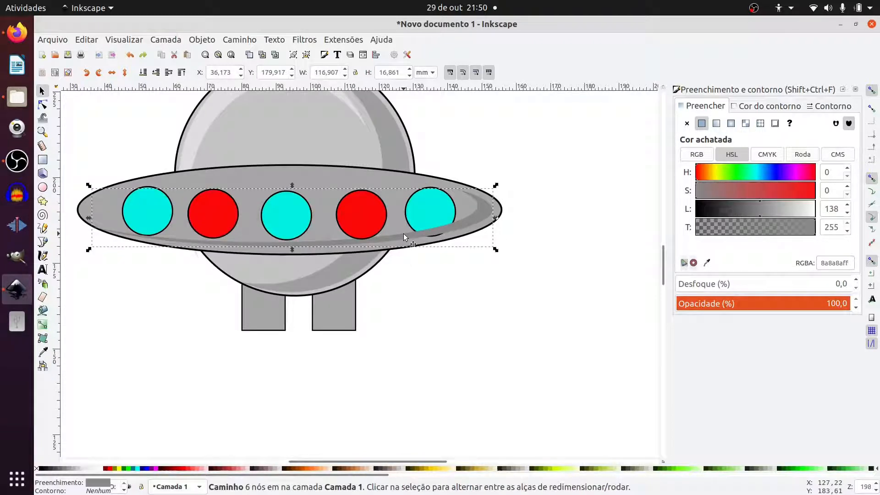
{"action": "key", "text": "Down"}
{"action": "key", "text": "Down"}
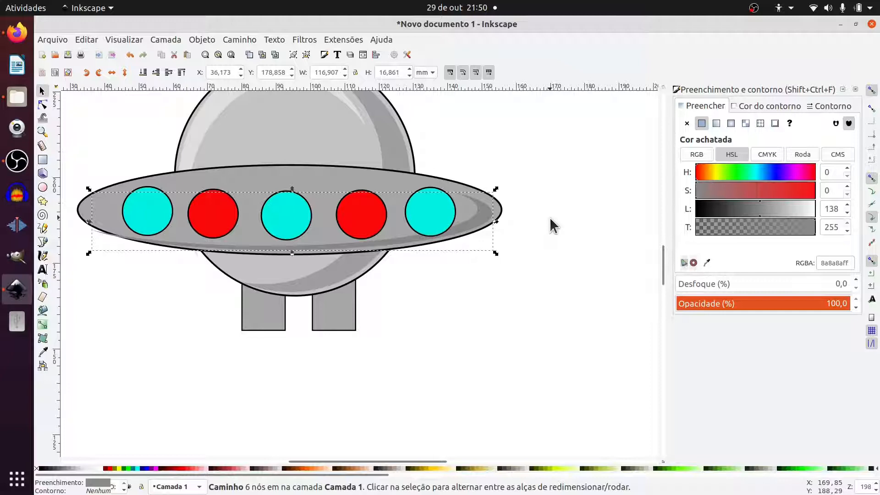
Step: Enlarge the dark crescent on the ellipse to about 118 mm wide and 19 mm high so it reaches the right edge
{"action": "left_click", "coordinate": [513, 335]}
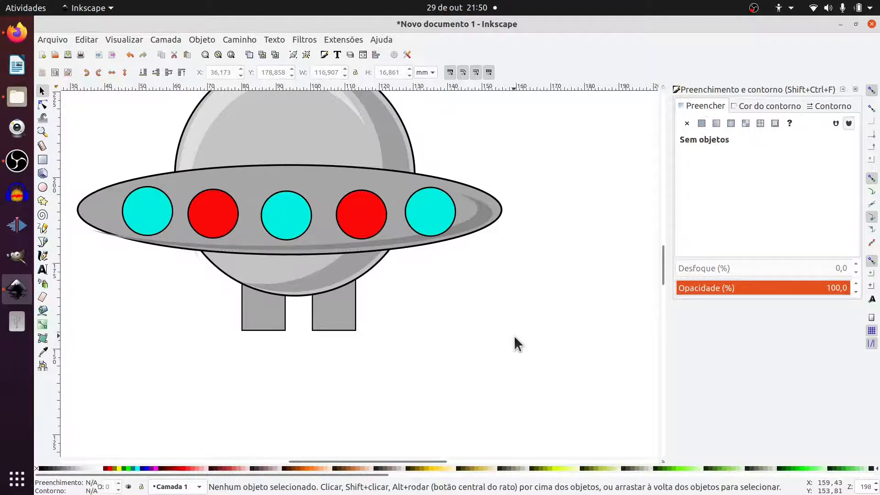
{"action": "left_click", "coordinate": [489, 224]}
{"action": "left_click_drag", "start_coordinate": [293, 189], "coordinate": [295, 183]}
{"action": "left_click_drag", "start_coordinate": [493, 220], "coordinate": [499, 218]}
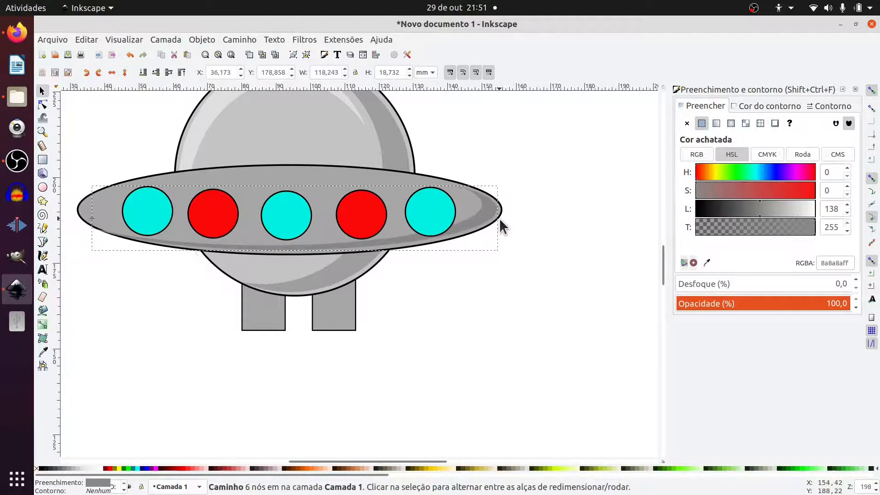
{"action": "left_click", "coordinate": [546, 259]}
Step: Create two more copies of the ellipse above and left of the original, with the front copy offset slightly down and right
{"action": "scroll", "coordinate": [546, 260], "scroll_direction": "down", "scroll_amount": 1, "text": "ctrl"}
{"action": "scroll", "coordinate": [279, 257], "scroll_direction": "up", "scroll_amount": 1}
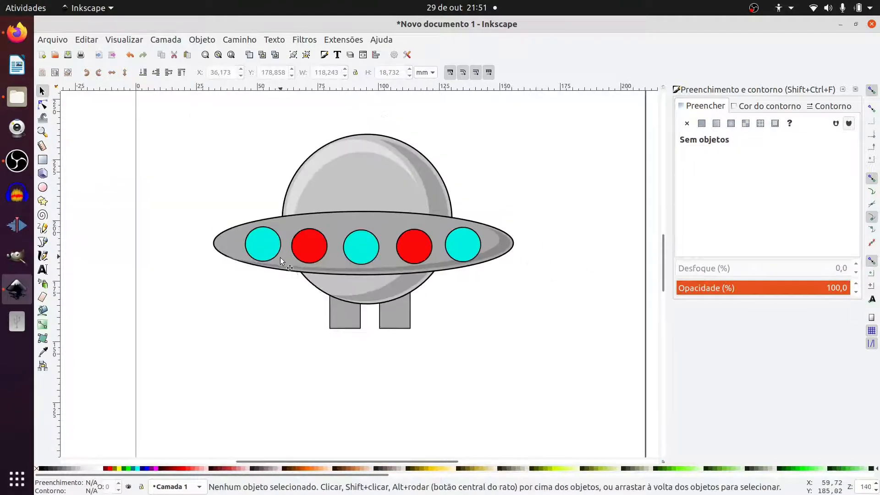
{"action": "left_click", "coordinate": [323, 221]}
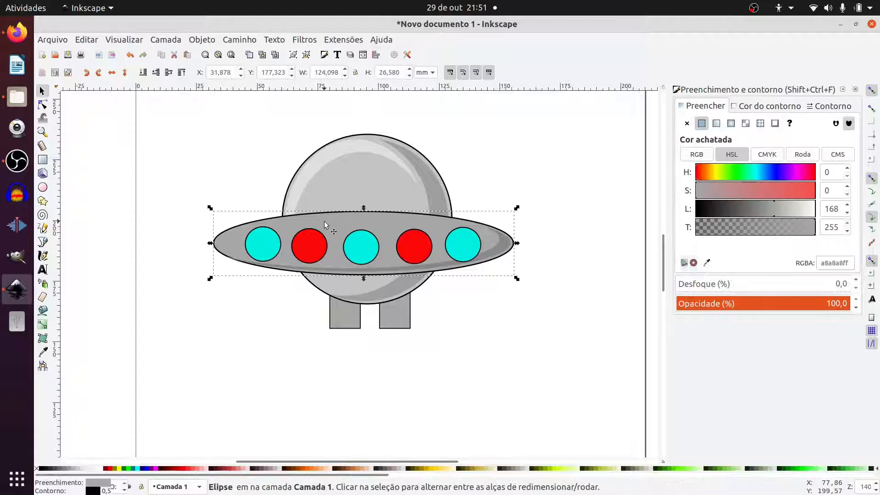
{"action": "key", "text": "ctrl+v"}
{"action": "left_click_drag", "start_coordinate": [315, 229], "coordinate": [210, 176]}
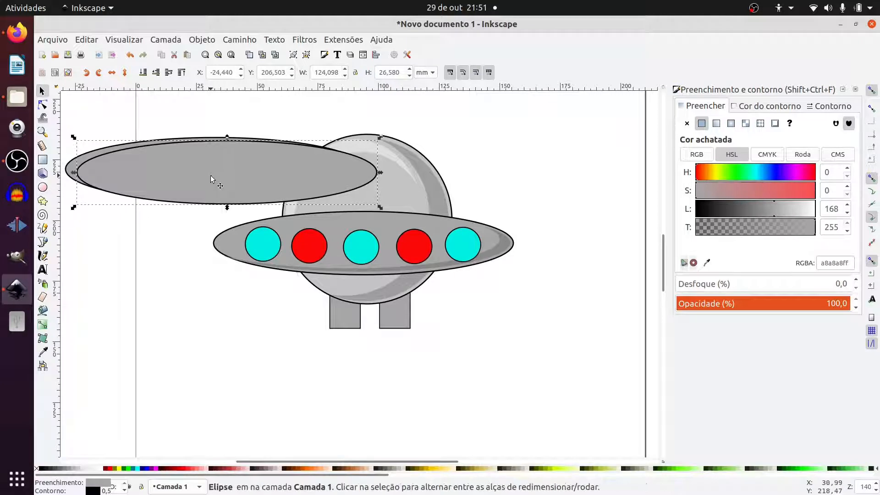
Step: Subtract the front ellipse copy from the back one with Difference and move the resulting crescent onto the ellipse's upper-left edge
{"action": "left_click", "coordinate": [67, 172], "text": "shift"}
{"action": "left_click", "coordinate": [239, 40]}
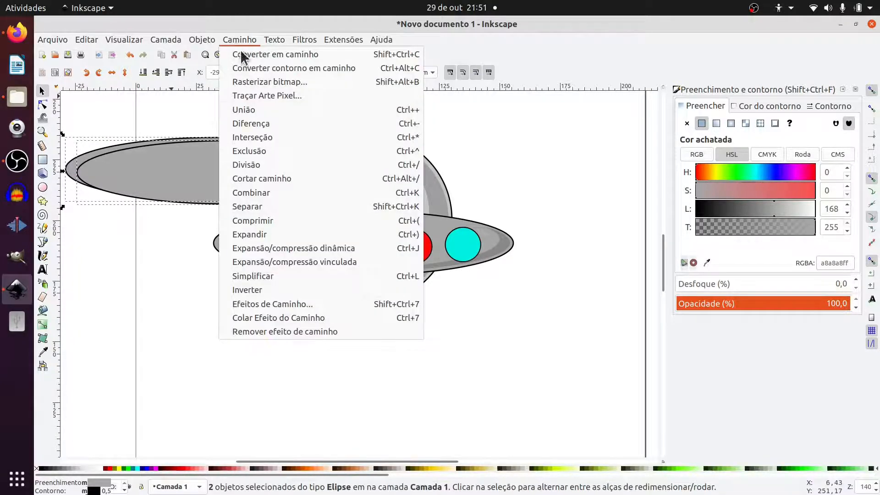
{"action": "left_click", "coordinate": [250, 123]}
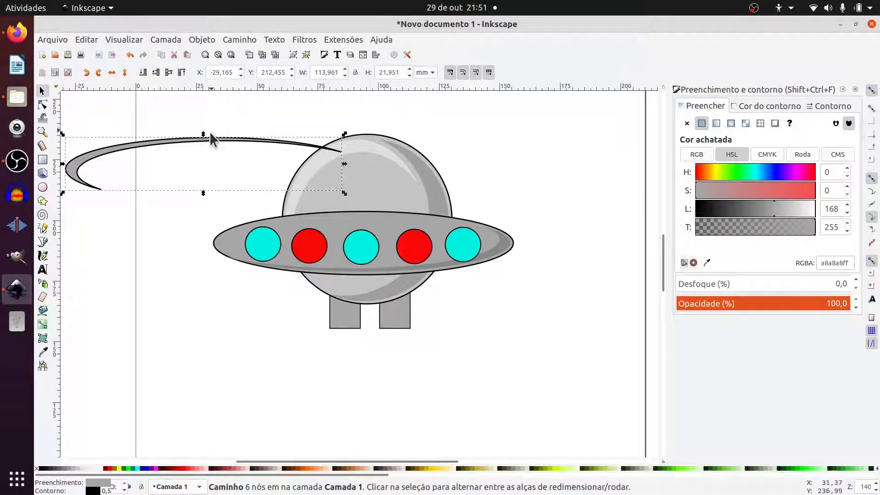
{"action": "left_click_drag", "start_coordinate": [105, 157], "coordinate": [259, 231]}
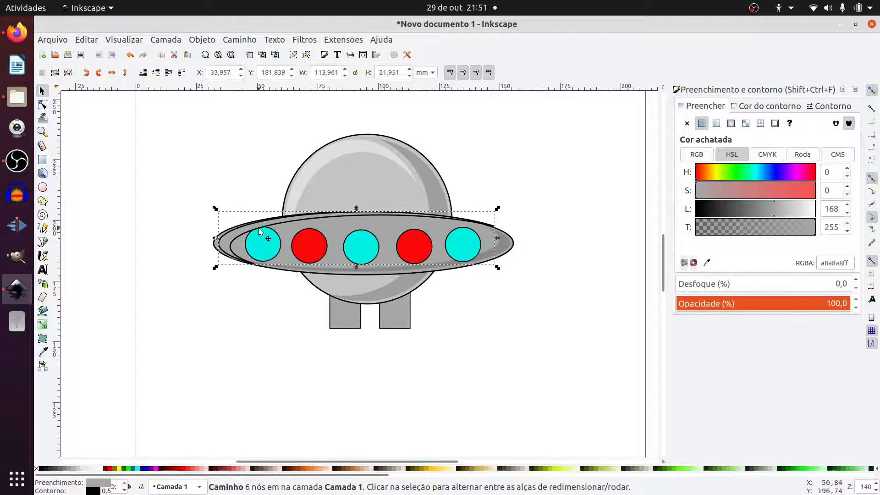
Step: Remove the upper-left ellipse crescent's outline and fill it with the light grey sampled from the large circle's highlight
{"action": "left_click", "coordinate": [741, 106]}
{"action": "left_click", "coordinate": [687, 123]}
{"action": "left_click", "coordinate": [705, 106]}
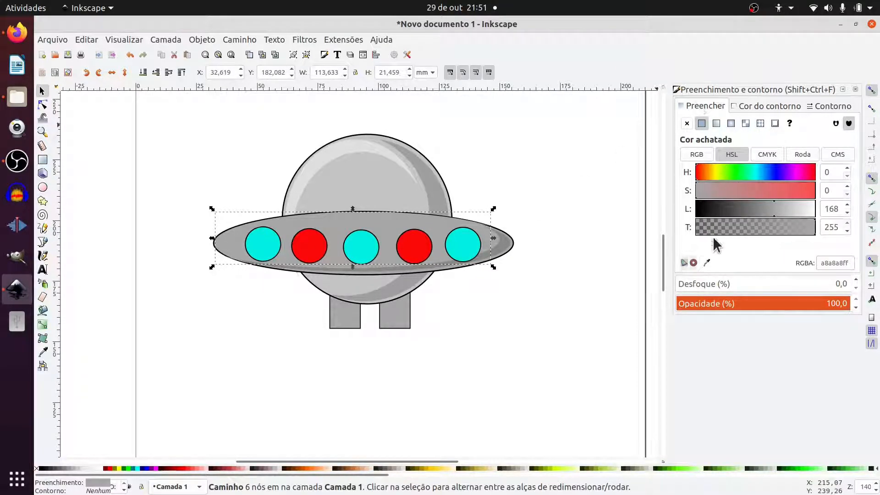
{"action": "left_click", "coordinate": [706, 262]}
{"action": "left_click", "coordinate": [330, 156]}
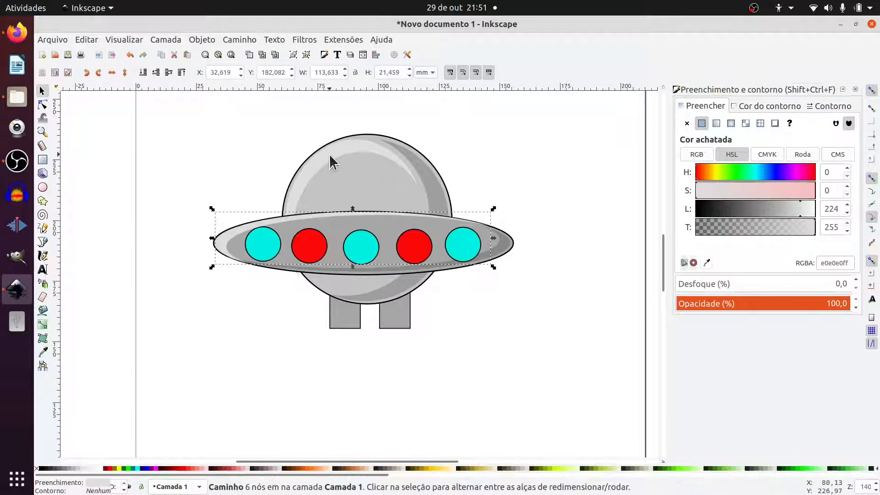
Step: Reduce the light ellipse crescent's height to about 20.5 mm so it sits inside the ellipse's outline
{"action": "scroll", "coordinate": [293, 217], "scroll_direction": "up", "scroll_amount": 2}
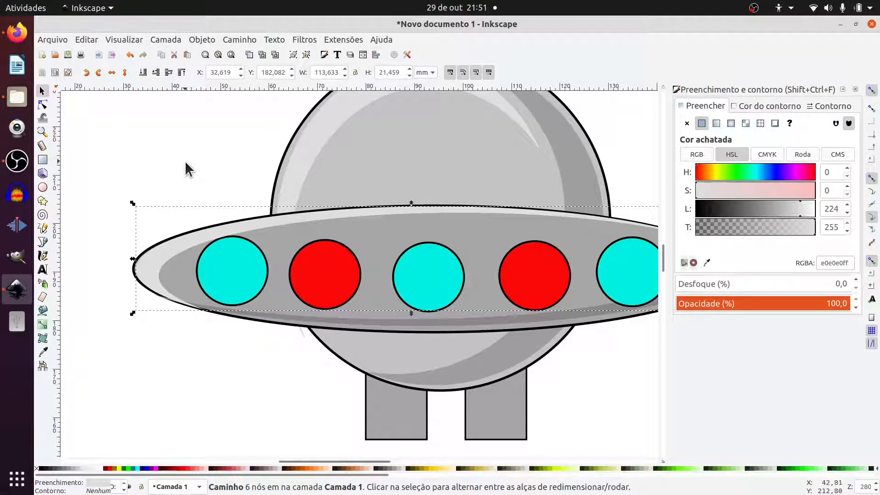
{"action": "left_click_drag", "start_coordinate": [414, 202], "coordinate": [413, 209]}
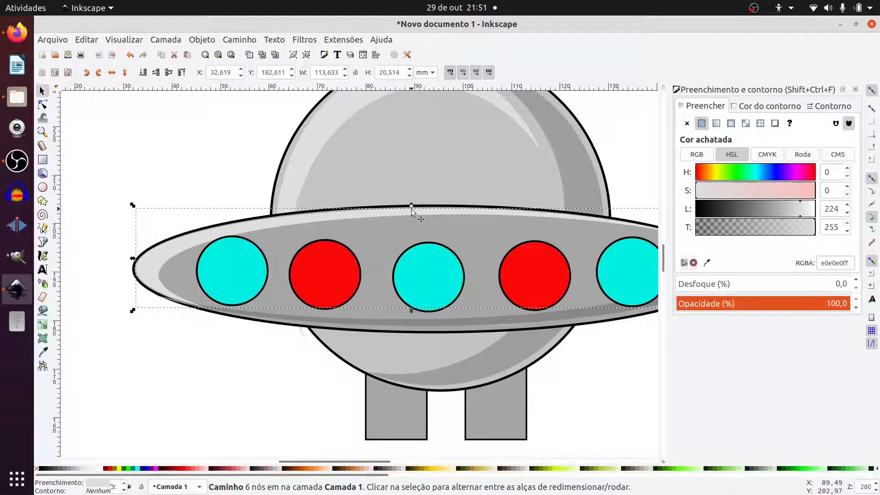
{"action": "left_click", "coordinate": [212, 158]}
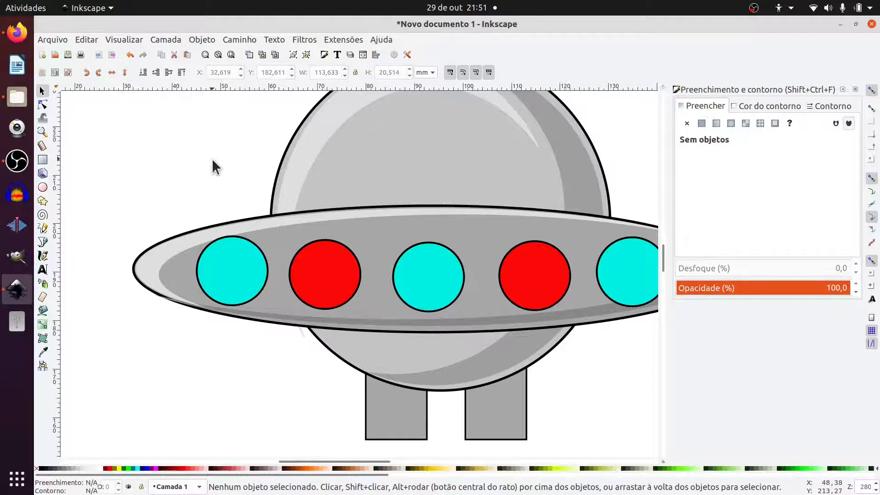
Step: Make two copies of the left leg's rectangle beside it, the front one offset up and left, and subtract it from the back one with Difference
{"action": "scroll", "coordinate": [250, 175], "scroll_direction": "down", "scroll_amount": 2, "text": "ctrl"}
{"action": "scroll", "coordinate": [241, 216], "scroll_direction": "down", "scroll_amount": 2}
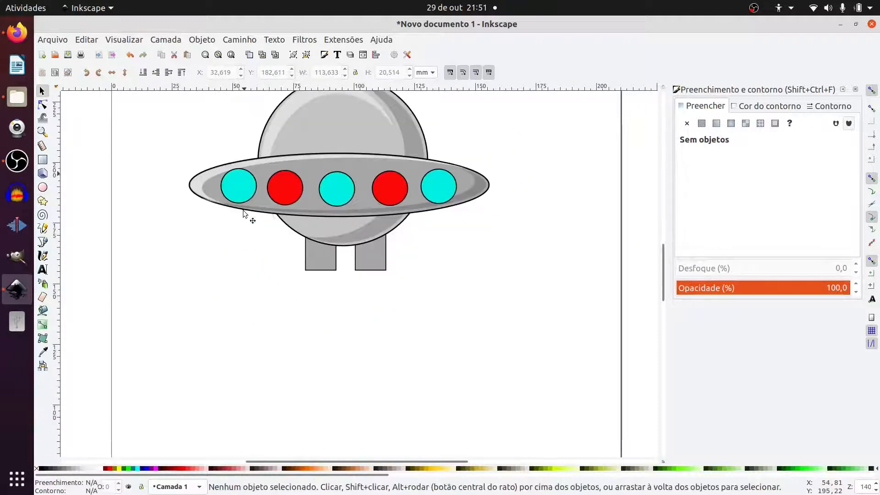
{"action": "scroll", "coordinate": [285, 268], "scroll_direction": "up", "scroll_amount": 2, "text": "ctrl"}
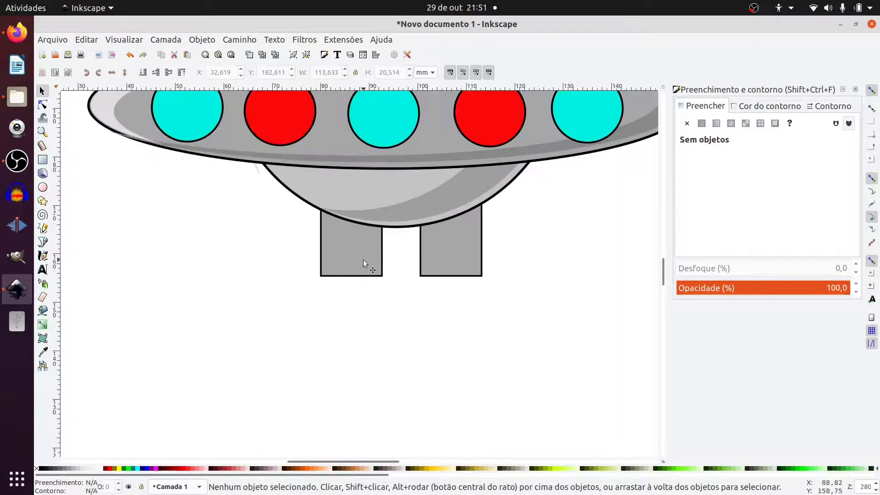
{"action": "left_click", "coordinate": [377, 263]}
{"action": "key", "text": "ctrl"}
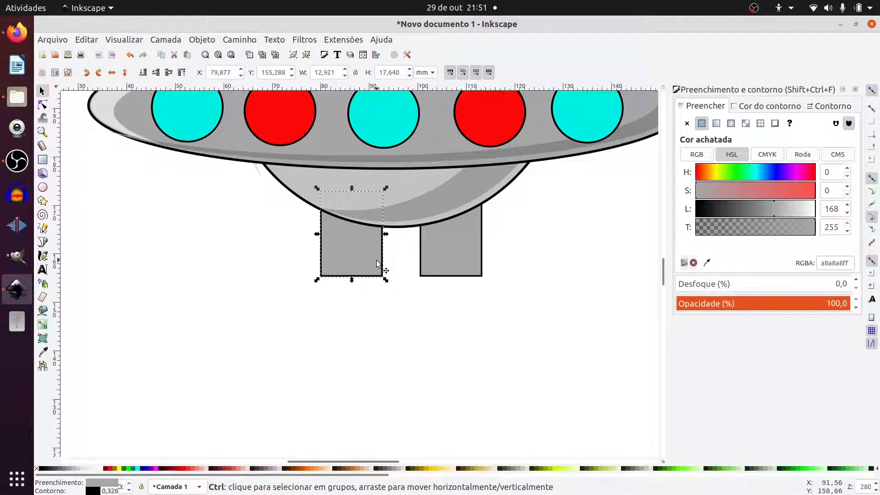
{"action": "key", "text": "ctrl+v"}
{"action": "left_click_drag", "start_coordinate": [361, 273], "coordinate": [267, 296]}
{"action": "key", "text": "ctrl+v"}
{"action": "left_click", "coordinate": [308, 344], "text": "shift"}
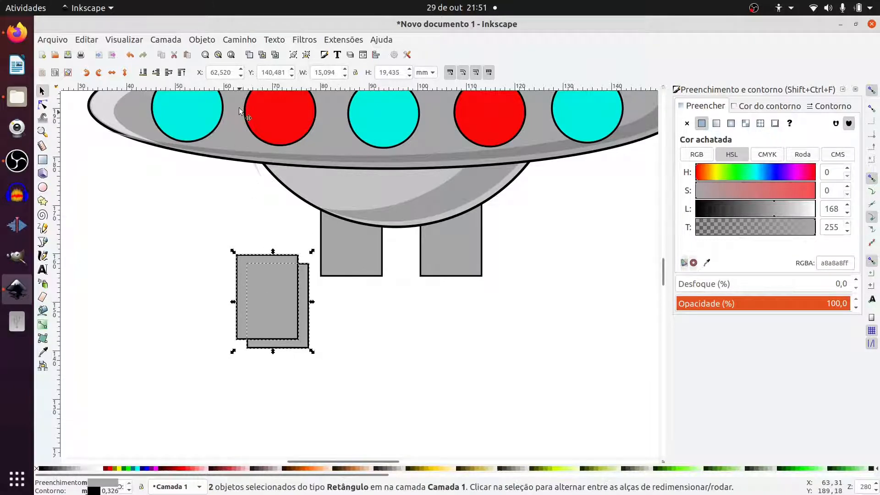
{"action": "left_click", "coordinate": [243, 40]}
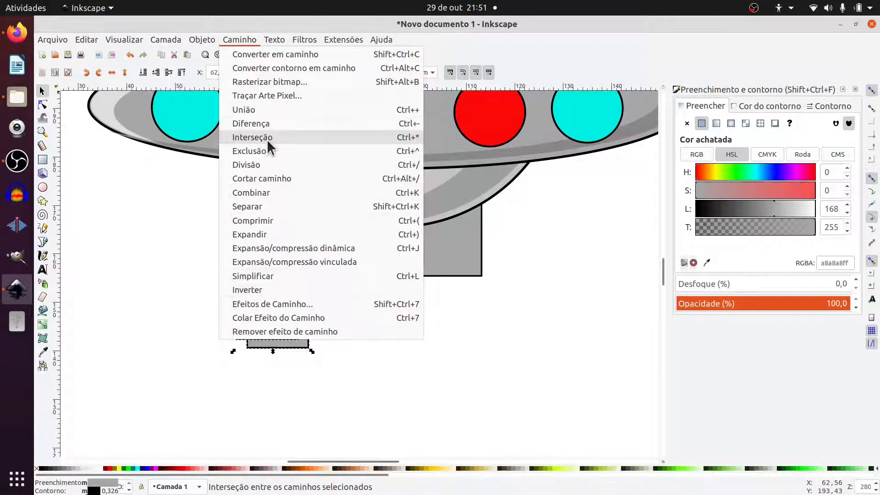
{"action": "left_click", "coordinate": [261, 125]}
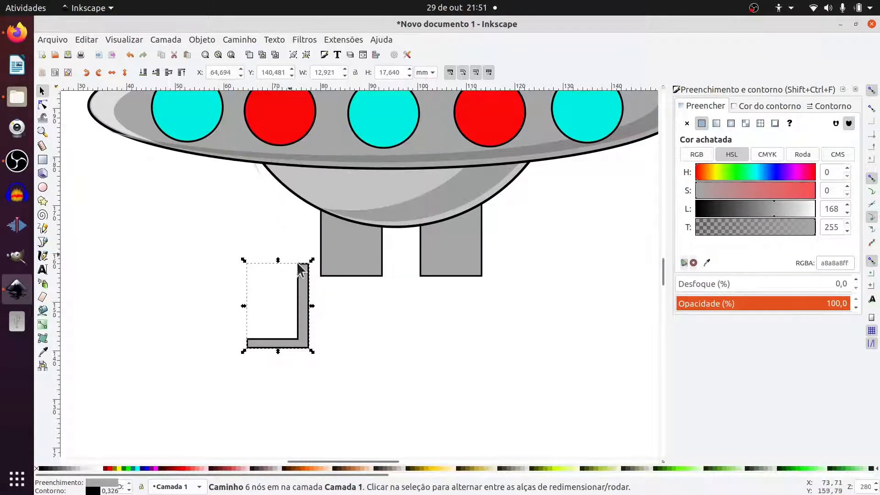
Step: Remove the L-shaped leg piece's outline and fill it with dark grey 878787
{"action": "left_click", "coordinate": [751, 106]}
{"action": "left_click", "coordinate": [686, 122]}
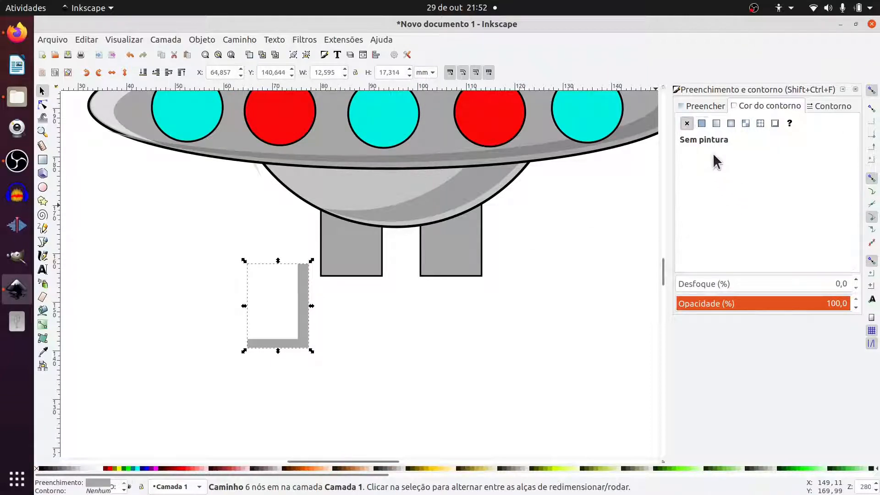
{"action": "left_click", "coordinate": [705, 106]}
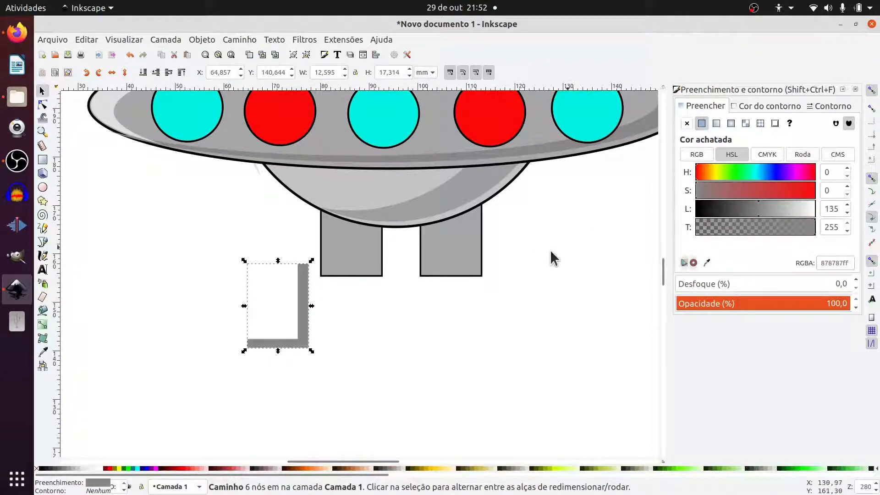
Step: Make two more copies of the left leg's rectangle, offset slightly sideways, and use Difference to leave a narrow vertical strip about 1.9 mm wide
{"action": "left_click", "coordinate": [340, 256]}
{"action": "key", "text": "ctrl+d"}
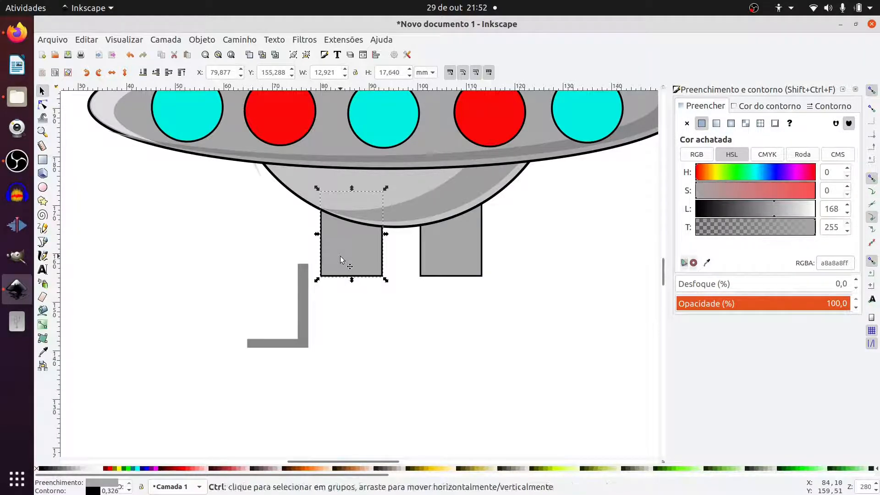
{"action": "left_click_drag", "start_coordinate": [340, 256], "coordinate": [262, 255]}
{"action": "key", "text": "Right"}
{"action": "key", "text": "Right"}
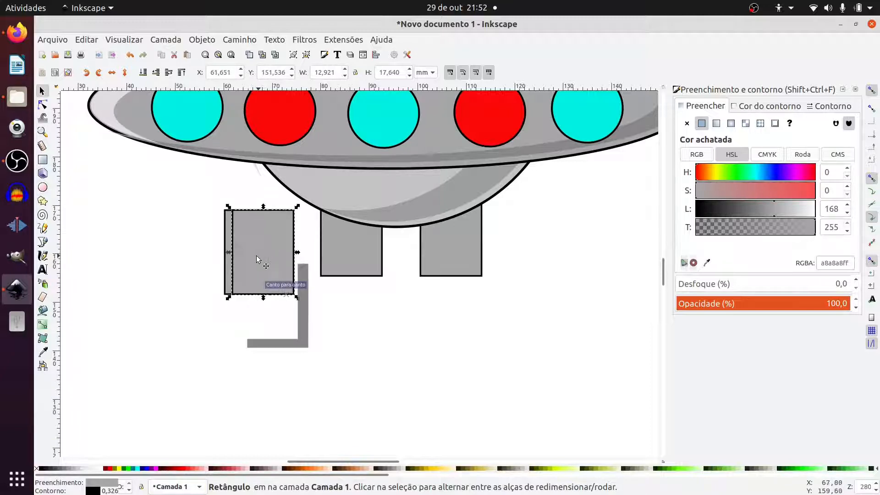
{"action": "left_click", "coordinate": [226, 267], "text": "shift"}
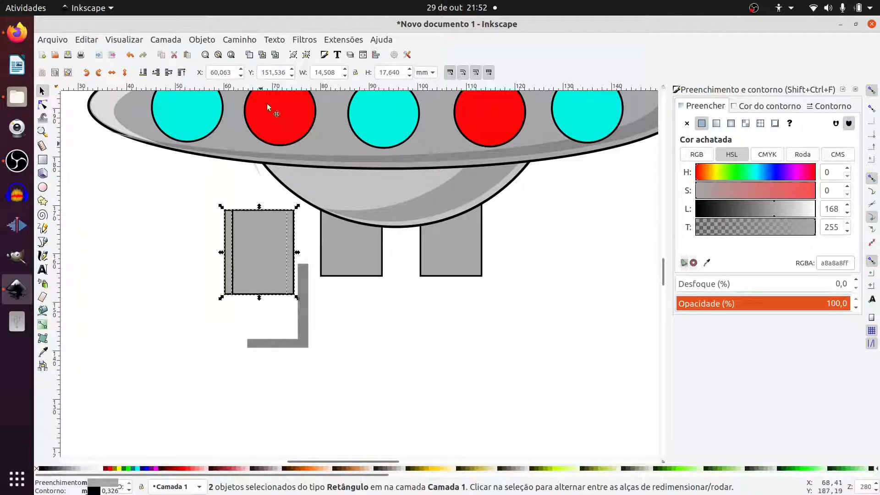
{"action": "left_click", "coordinate": [249, 40]}
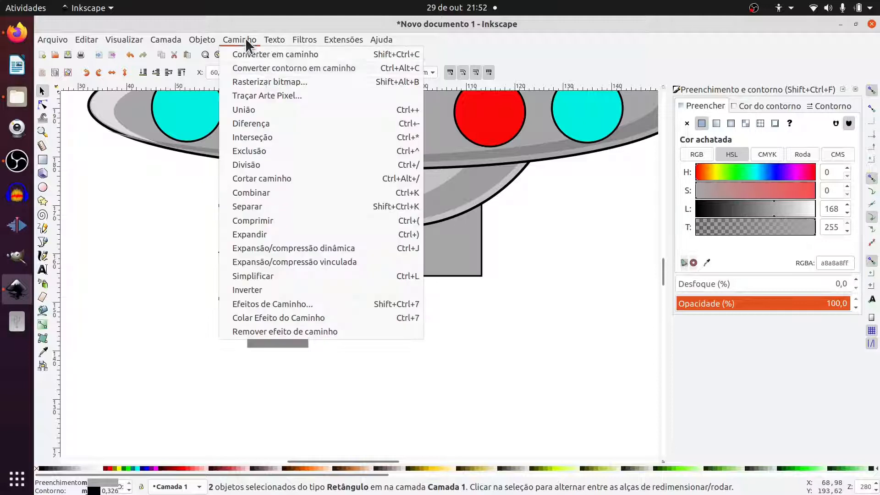
{"action": "left_click", "coordinate": [272, 128]}
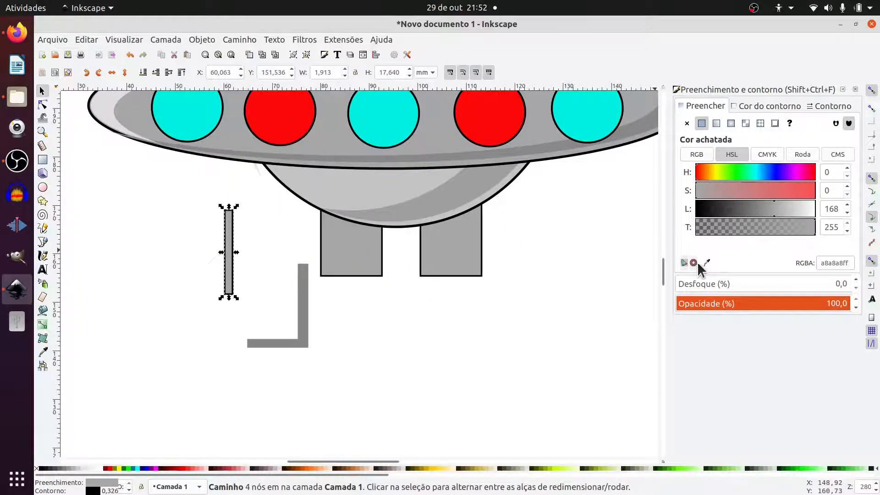
Step: Remove the vertical strip's outline and fill it with light grey c5c5c5
{"action": "left_click", "coordinate": [756, 106]}
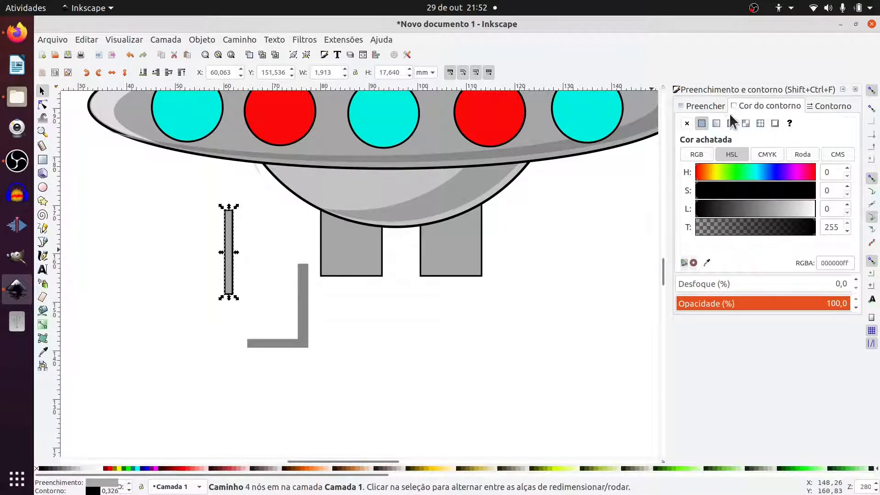
{"action": "left_click", "coordinate": [686, 123]}
{"action": "left_click", "coordinate": [683, 107]}
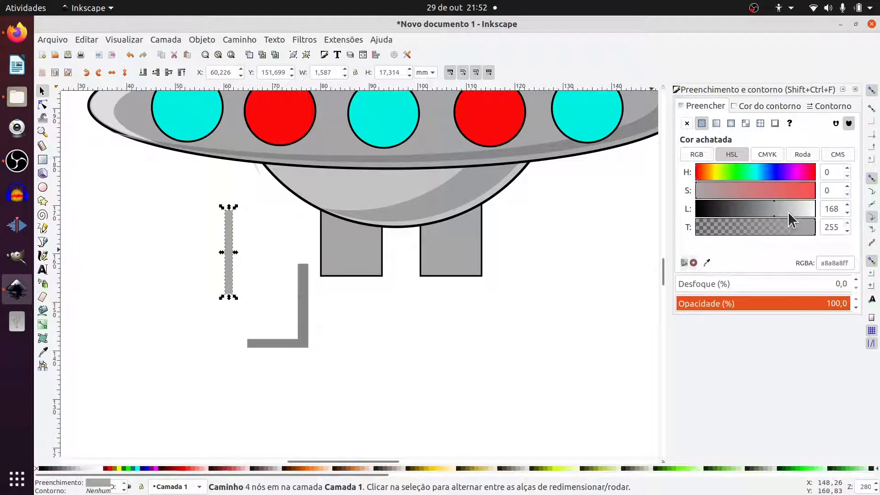
{"action": "left_click", "coordinate": [788, 212]}
Step: Place the light strip and the dark L-shape inside the left leg's outline, narrowing the L-shape to about 11.8 mm
{"action": "scroll", "coordinate": [235, 252], "scroll_direction": "up", "scroll_amount": 2, "text": "ctrl"}
{"action": "left_click_drag", "start_coordinate": [224, 262], "coordinate": [422, 218]}
{"action": "left_click_drag", "start_coordinate": [377, 382], "coordinate": [515, 249]}
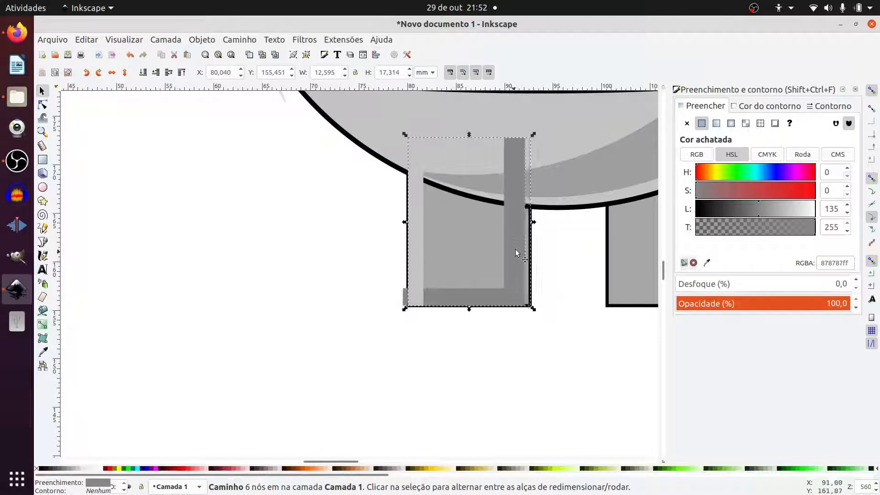
{"action": "left_click", "coordinate": [417, 251]}
{"action": "key", "text": "Right"}
{"action": "key", "text": "Up"}
{"action": "key", "text": "Up"}
{"action": "left_click", "coordinate": [413, 294]}
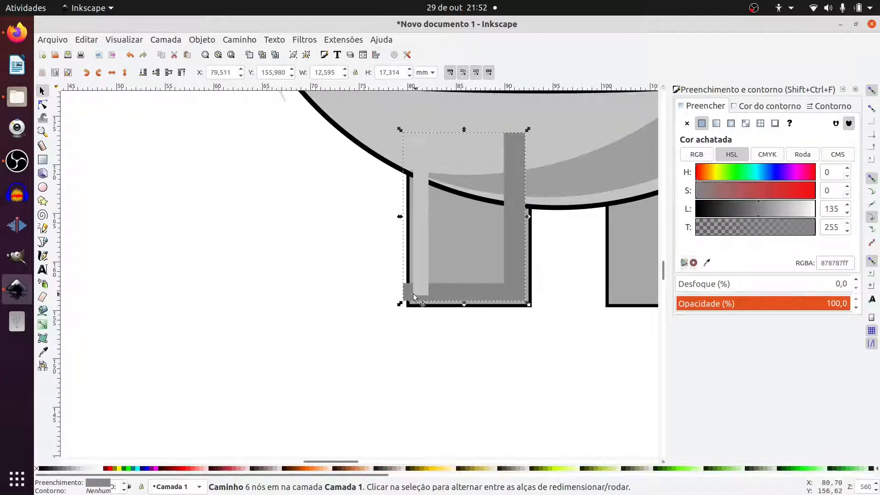
{"action": "left_click_drag", "start_coordinate": [398, 217], "coordinate": [406, 217]}
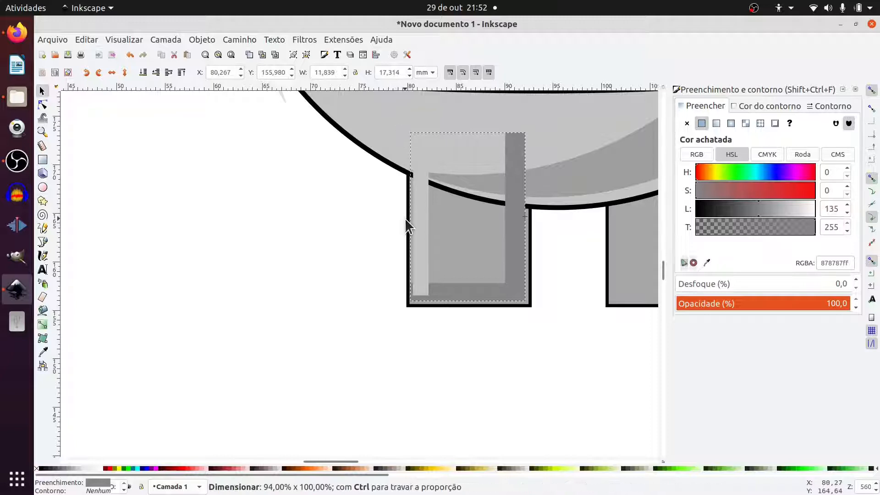
Step: Lower the left leg's dark L-shape and light strip in the stacking order so they sit behind the large circle
{"action": "left_click", "coordinate": [425, 232]}
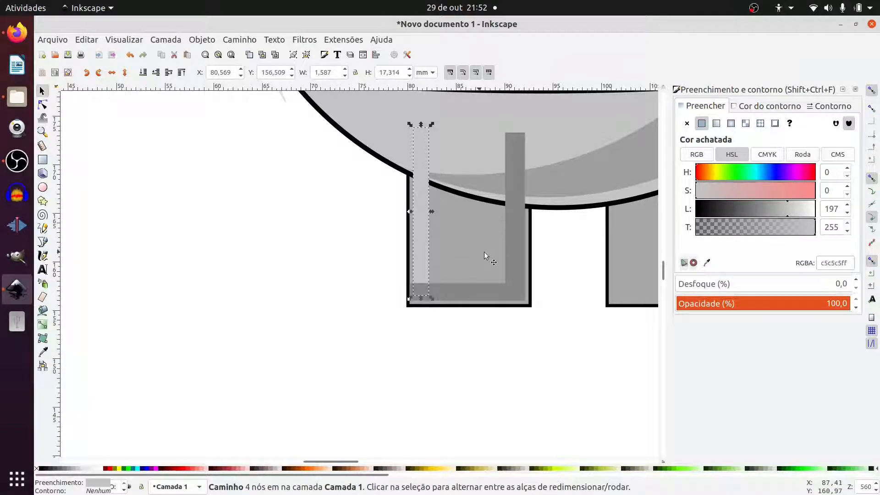
{"action": "left_click", "coordinate": [510, 254]}
{"action": "key", "text": "Page_Down"}
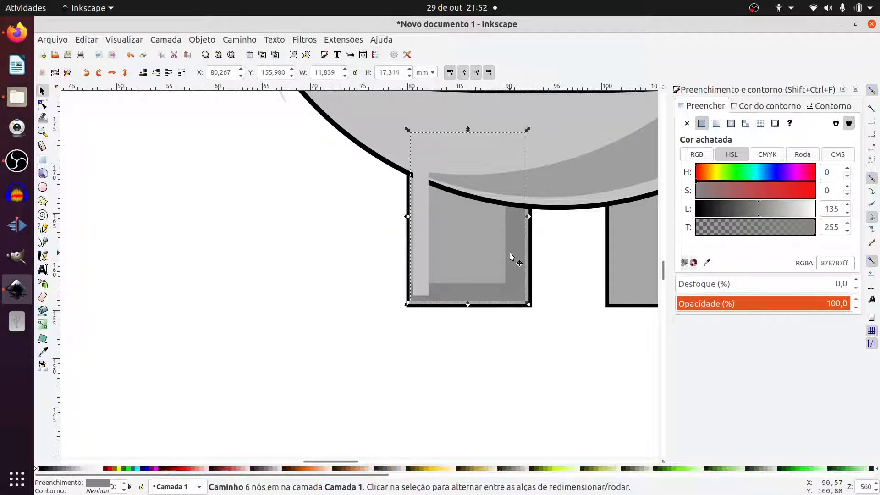
{"action": "left_click", "coordinate": [419, 271]}
{"action": "key", "text": "Page_Down"}
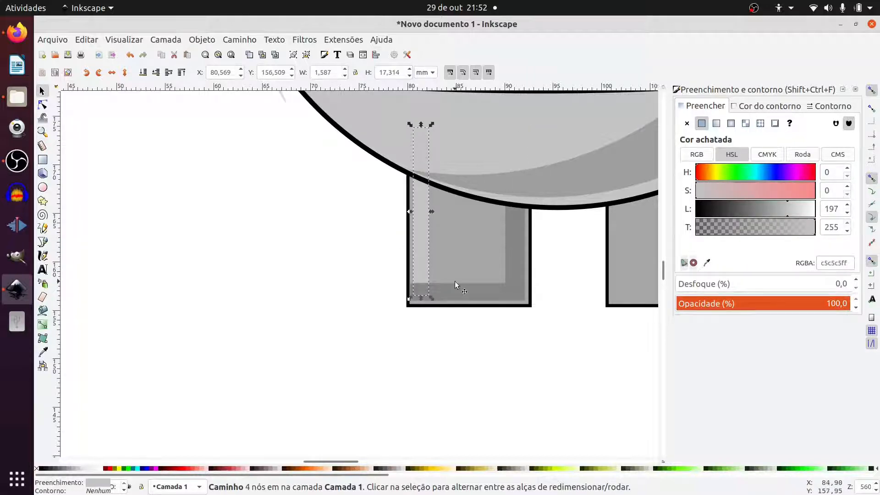
{"action": "left_click", "coordinate": [373, 304]}
Step: Duplicate the left leg's light strip and dark L-shape together and place the copies at the same position on the right leg
{"action": "scroll", "coordinate": [373, 304], "scroll_direction": "down", "scroll_amount": 2}
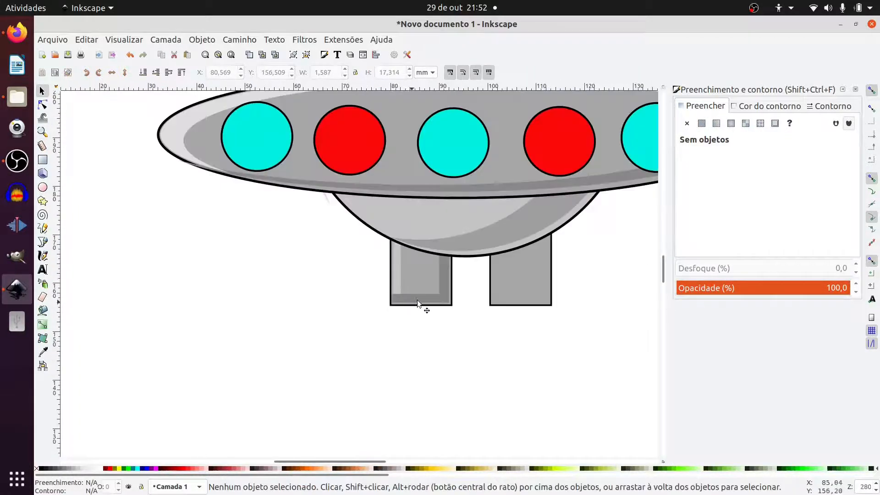
{"action": "scroll", "coordinate": [403, 282], "scroll_direction": "up", "scroll_amount": 1}
{"action": "left_click", "coordinate": [391, 276]}
{"action": "left_click", "coordinate": [449, 301], "text": "shift"}
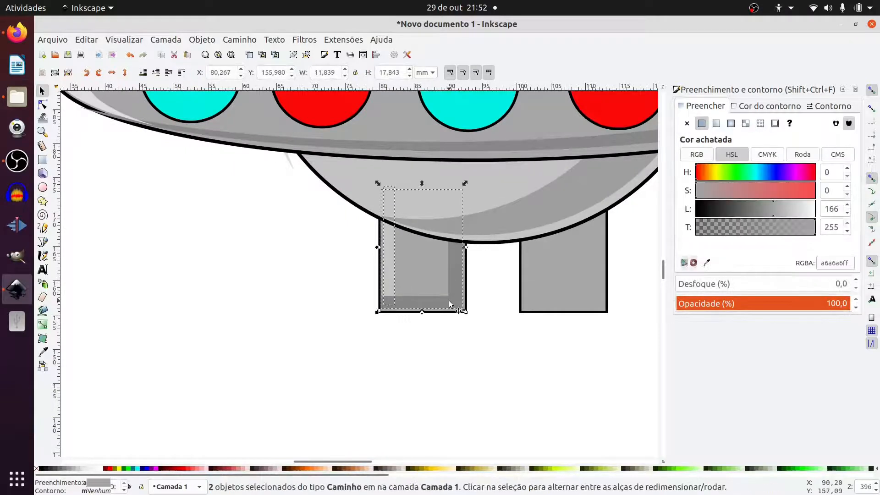
{"action": "left_click_drag", "start_coordinate": [449, 301], "coordinate": [603, 310]}
{"action": "left_click", "coordinate": [521, 355]}
{"action": "scroll", "coordinate": [532, 331], "scroll_direction": "down", "scroll_amount": 3, "text": "ctrl"}
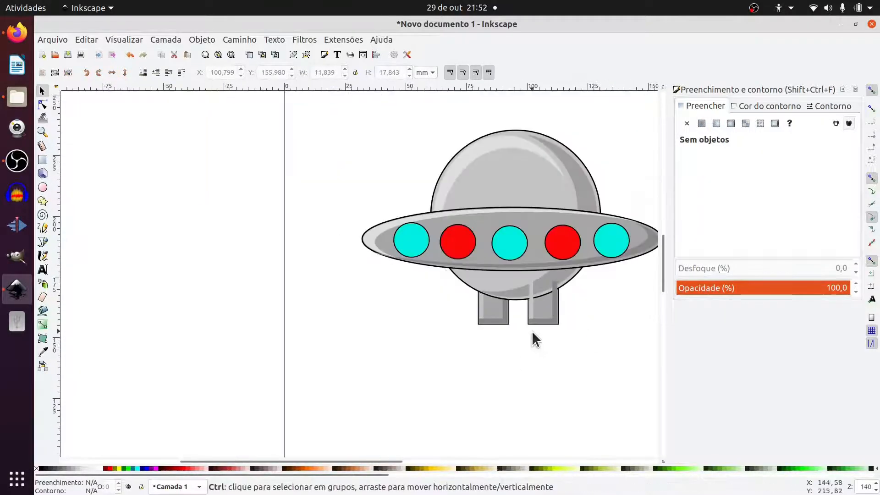
Step: Lower the right leg's light strip and dark L-shape together behind the large circle
{"action": "scroll", "coordinate": [541, 327], "scroll_direction": "up", "scroll_amount": 4, "text": "ctrl"}
{"action": "left_click", "coordinate": [504, 288]}
{"action": "left_click", "coordinate": [592, 286], "text": "shift"}
{"action": "key", "text": "Page_Down"}
{"action": "key", "text": "Page_Down"}
{"action": "key", "text": "Page_Down"}
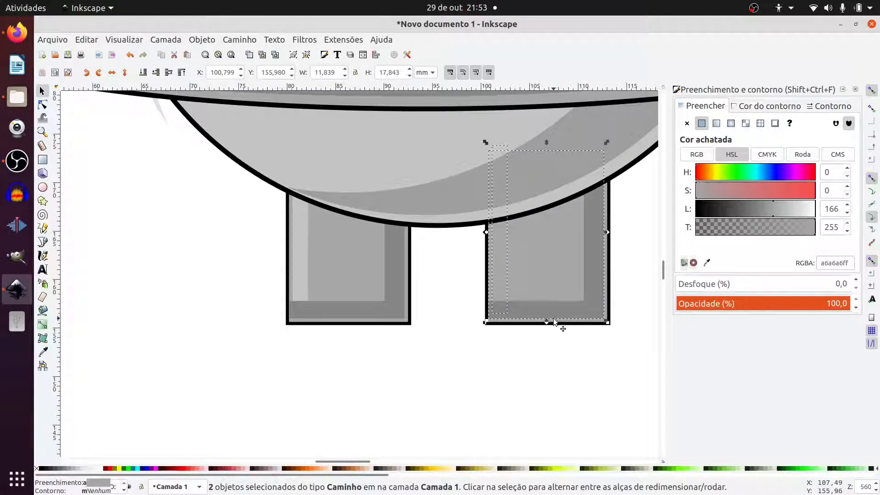
Step: Lower the right leg's rectangle one level so it lies behind its light strip
{"action": "left_click", "coordinate": [538, 331]}
{"action": "left_click", "coordinate": [535, 284]}
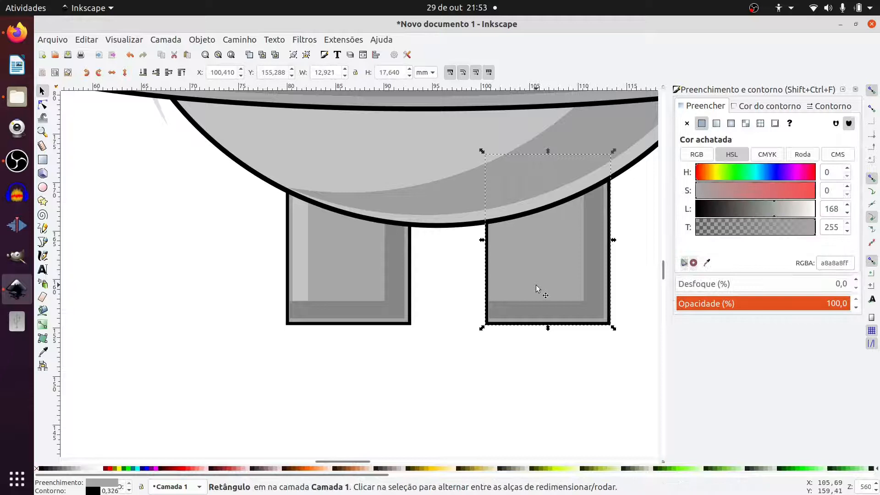
{"action": "key", "text": "Page_Down"}
{"action": "left_click", "coordinate": [504, 378]}
{"action": "scroll", "coordinate": [516, 375], "scroll_direction": "down", "scroll_amount": 3}
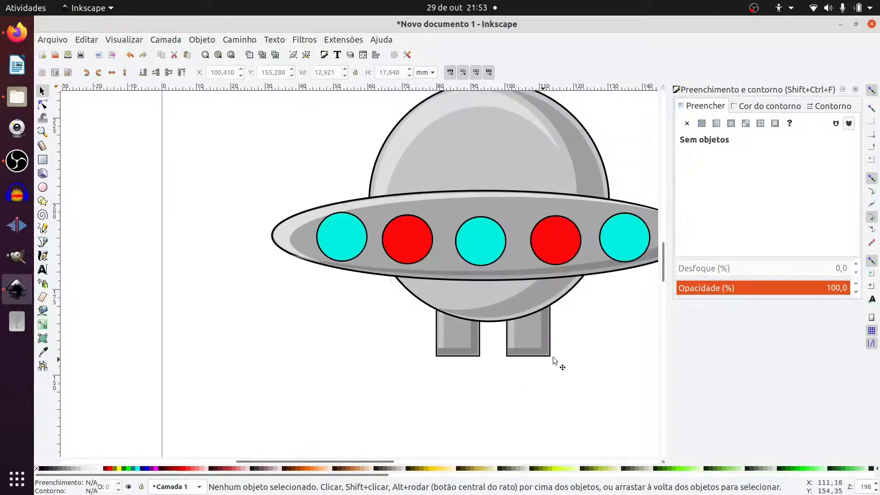
{"action": "scroll", "coordinate": [458, 339], "scroll_direction": "up", "scroll_amount": 3}
{"action": "scroll", "coordinate": [394, 309], "scroll_direction": "right", "scroll_amount": 2}
{"action": "scroll", "coordinate": [394, 309], "scroll_direction": "right", "scroll_amount": 2}
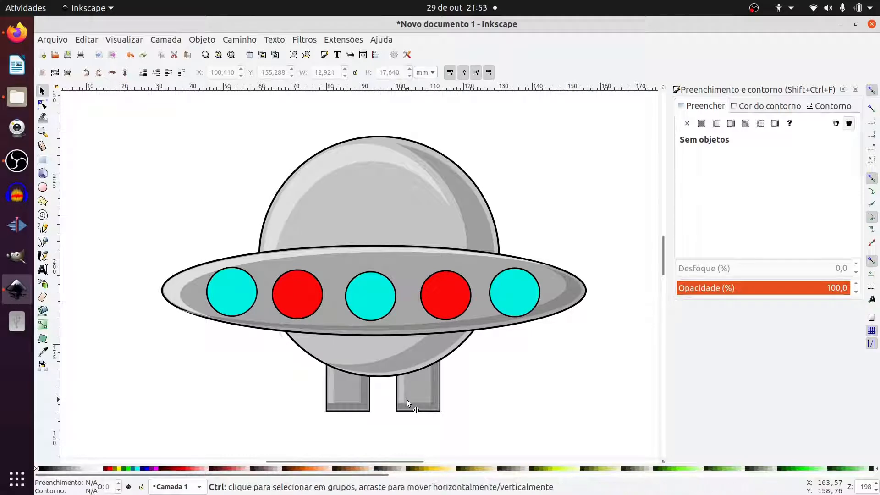
{"action": "scroll", "coordinate": [406, 400], "scroll_direction": "down", "scroll_amount": 1}
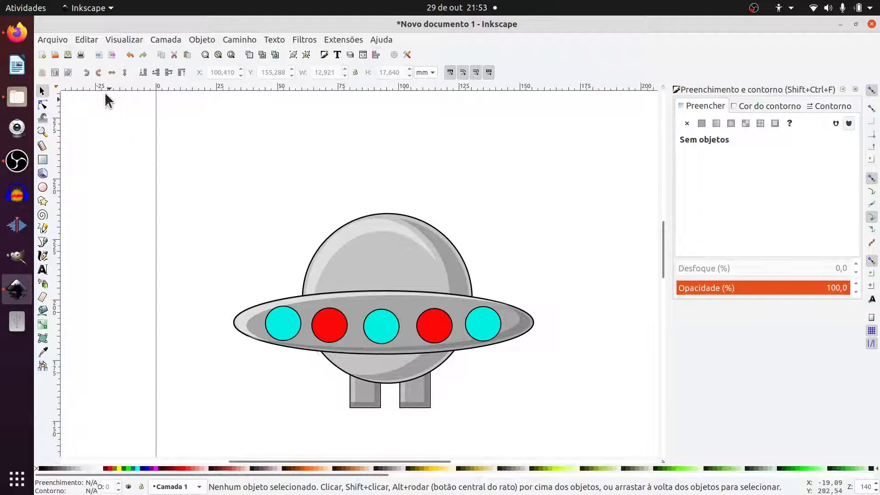
Step: Save the drawing as ovni.svg in the GODOT folder, in Inkscape SVG format
{"action": "left_click", "coordinate": [54, 38]}
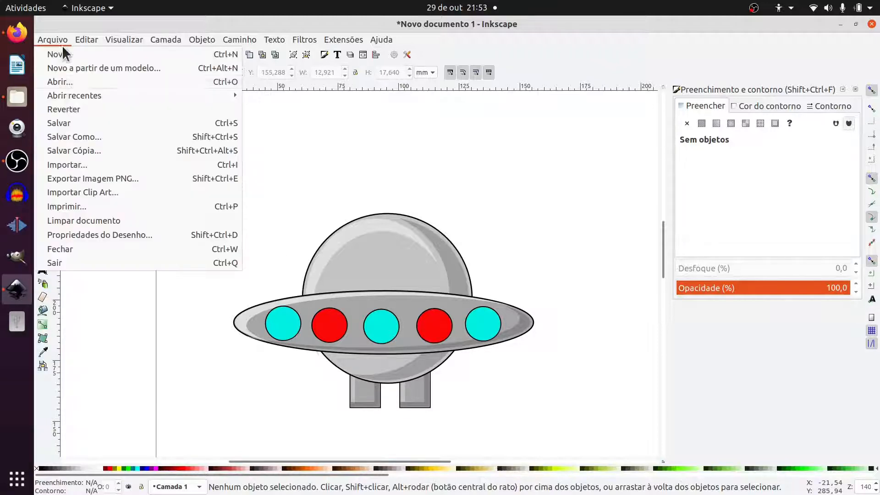
{"action": "left_click", "coordinate": [73, 132]}
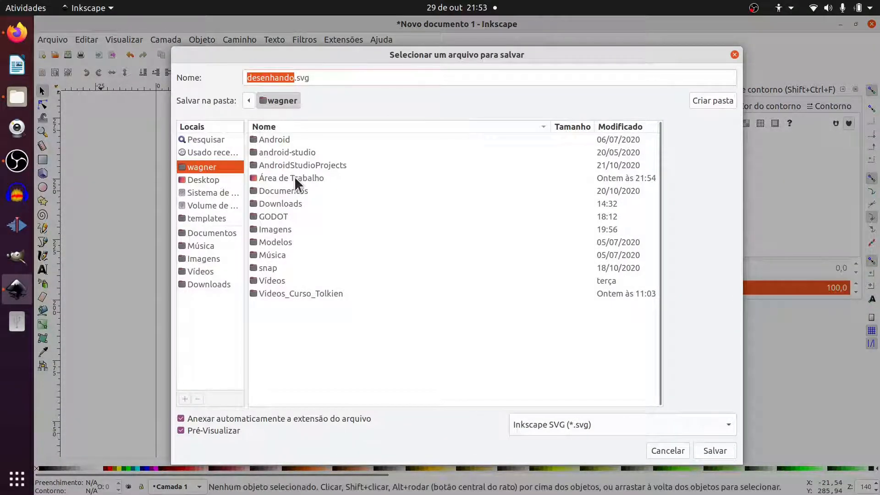
{"action": "double_click", "coordinate": [276, 217]}
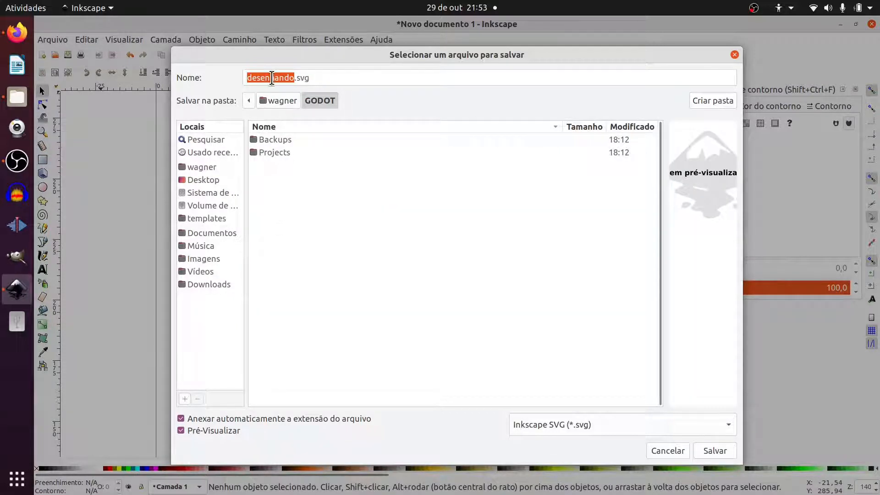
{"action": "type", "text": "ovni"}
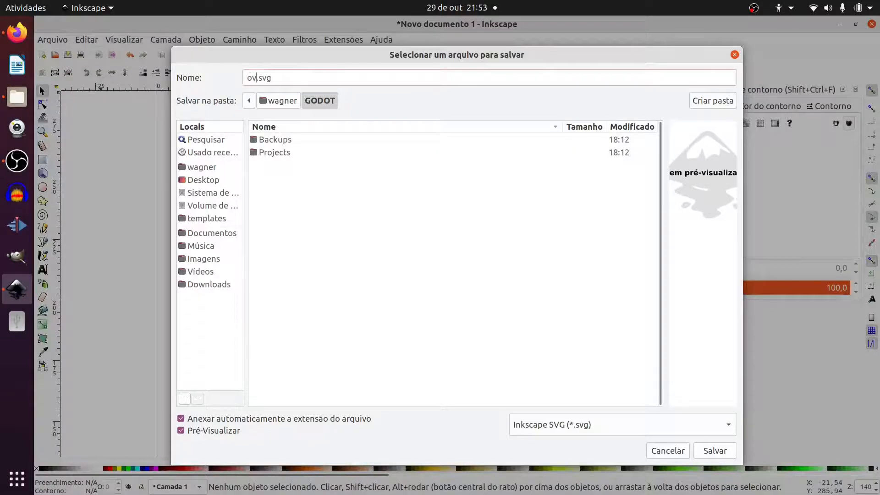
{"action": "key", "text": "Return"}
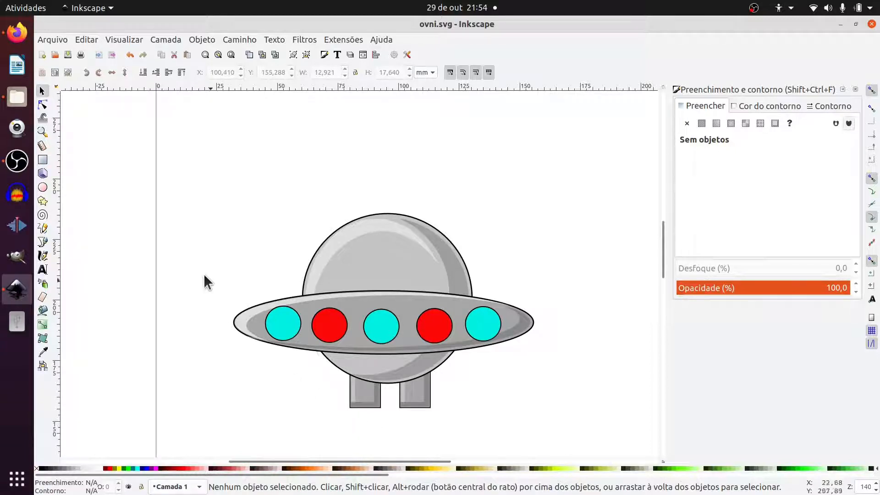
Step: Draw a closed freehand flame outline about 11 by 12 mm hanging below the left leg
{"action": "left_click", "coordinate": [46, 227]}
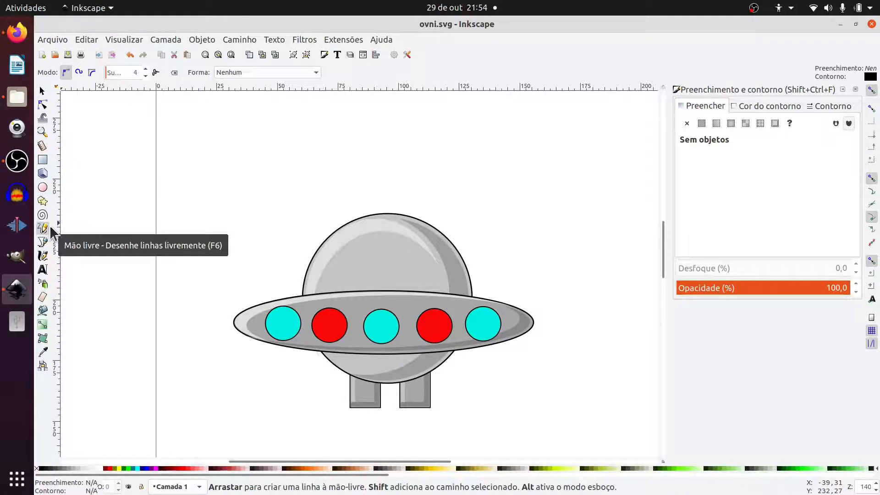
{"action": "scroll", "coordinate": [365, 445], "scroll_direction": "up", "scroll_amount": 1}
{"action": "scroll", "coordinate": [366, 445], "scroll_direction": "up", "scroll_amount": 3}
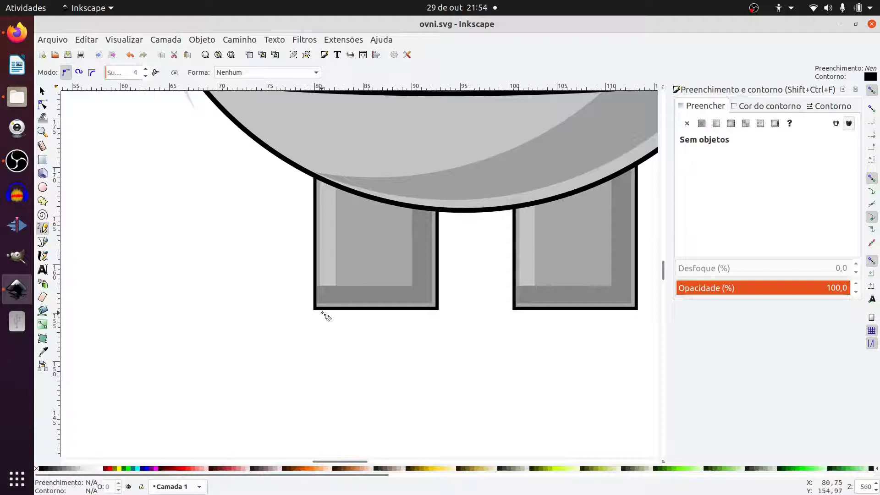
{"action": "mouse_move", "coordinate": [331, 311]}
{"action": "left_mouse_down"}
{"action": "mouse_move", "coordinate": [320, 338]}
{"action": "mouse_move", "coordinate": [356, 370]}
{"action": "mouse_move", "coordinate": [367, 419]}
{"action": "mouse_move", "coordinate": [385, 398]}
{"action": "mouse_move", "coordinate": [406, 393]}
{"action": "mouse_move", "coordinate": [421, 354]}
{"action": "mouse_move", "coordinate": [403, 320]}
{"action": "mouse_move", "coordinate": [376, 307]}
{"action": "mouse_move", "coordinate": [332, 312]}
{"action": "left_mouse_up"}
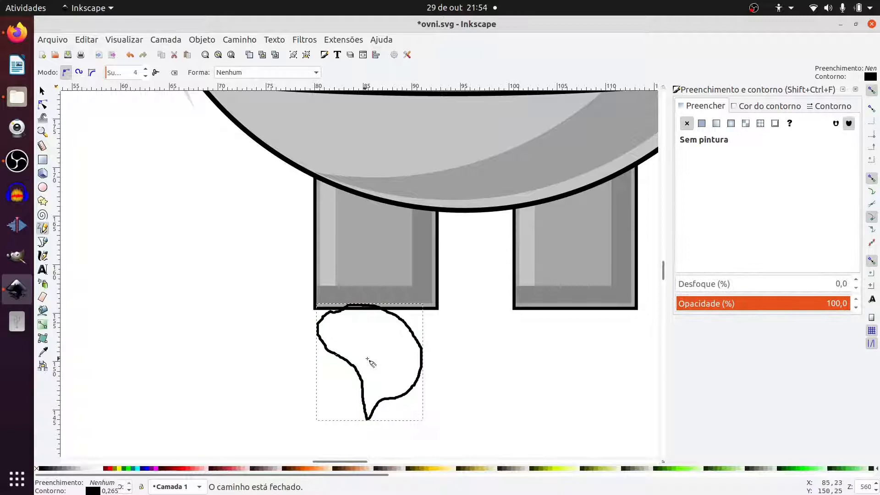
Step: Simplify the freehand flame path repeatedly until its outline is smooth with only a few nodes
{"action": "scroll", "coordinate": [369, 360], "scroll_direction": "up", "scroll_amount": 2, "text": "ctrl"}
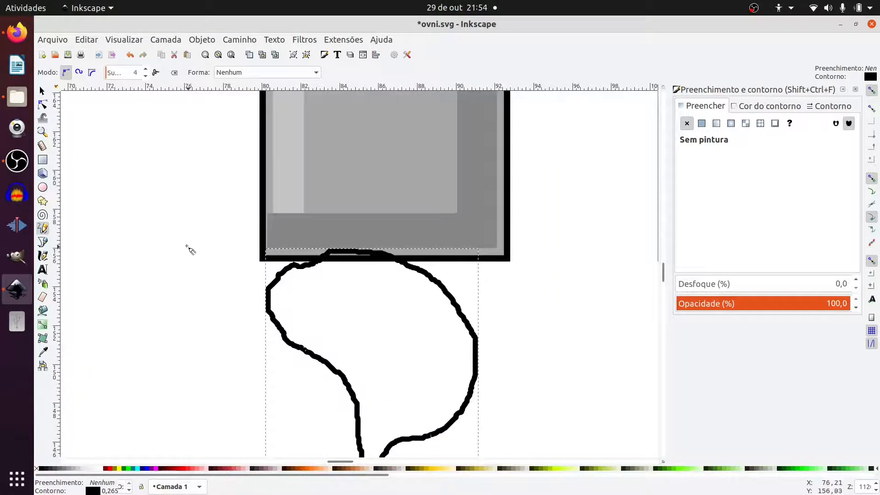
{"action": "left_click", "coordinate": [42, 91]}
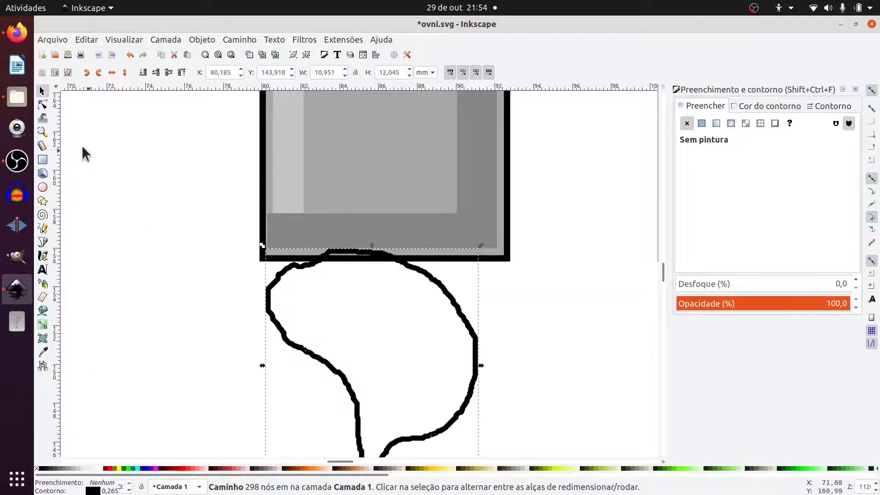
{"action": "left_click", "coordinate": [44, 105]}
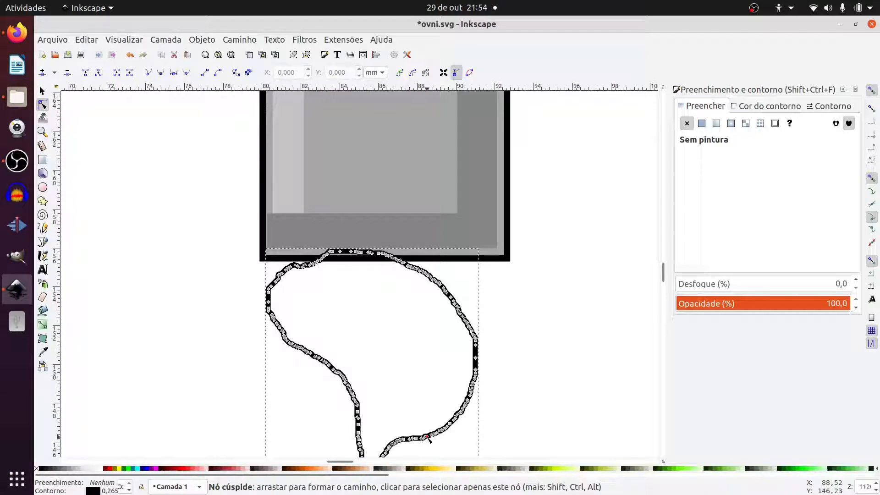
{"action": "key", "text": "ctrl+l"}
{"action": "key", "text": "ctrl+l"}
{"action": "key", "text": "ctrl+l"}
{"action": "key", "text": "ctrl+l"}
{"action": "key", "text": "ctrl+l"}
{"action": "key", "text": "ctrl+l"}
{"action": "key", "text": "ctrl+l"}
{"action": "key", "text": "ctrl+l"}
{"action": "key", "text": "ctrl+l"}
{"action": "key", "text": "ctrl+l"}
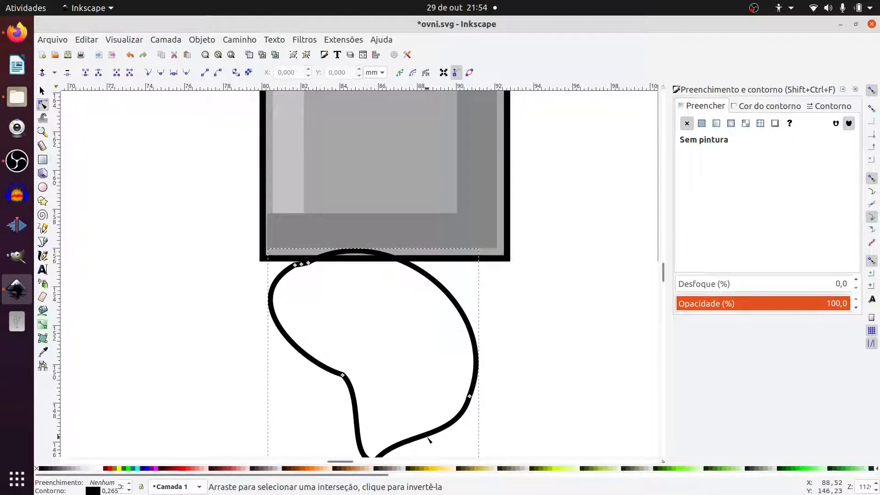
Step: Fill the flame with flat yellow (hue 41, saturation 255) and shift it slightly up and right over the left leg's lower edge
{"action": "scroll", "coordinate": [428, 411], "scroll_direction": "down", "scroll_amount": 2}
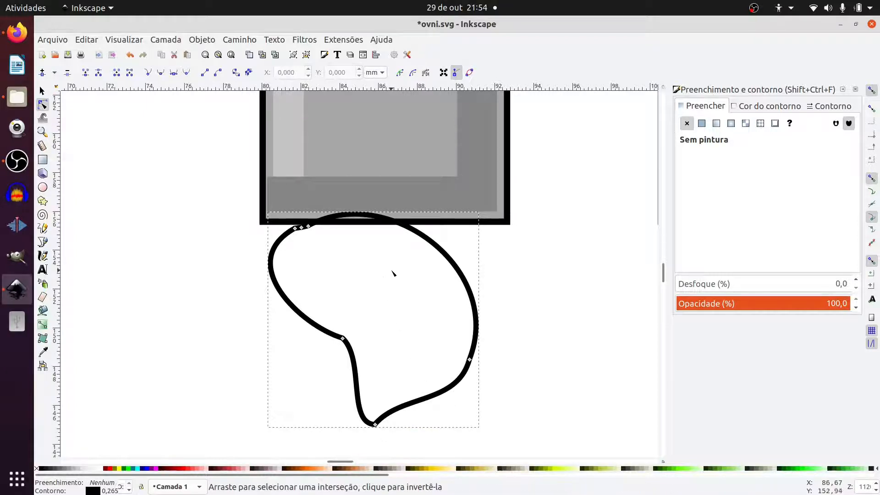
{"action": "left_click", "coordinate": [702, 123]}
{"action": "left_click_drag", "start_coordinate": [711, 169], "coordinate": [714, 169]}
{"action": "left_click_drag", "start_coordinate": [765, 189], "coordinate": [816, 188]}
{"action": "left_click_drag", "start_coordinate": [760, 214], "coordinate": [757, 212]}
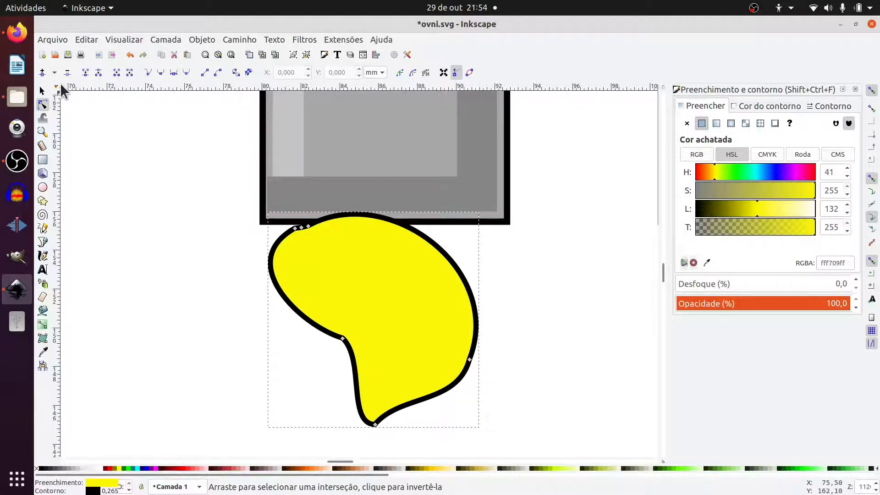
{"action": "left_click", "coordinate": [42, 91]}
{"action": "left_click_drag", "start_coordinate": [389, 298], "coordinate": [396, 287]}
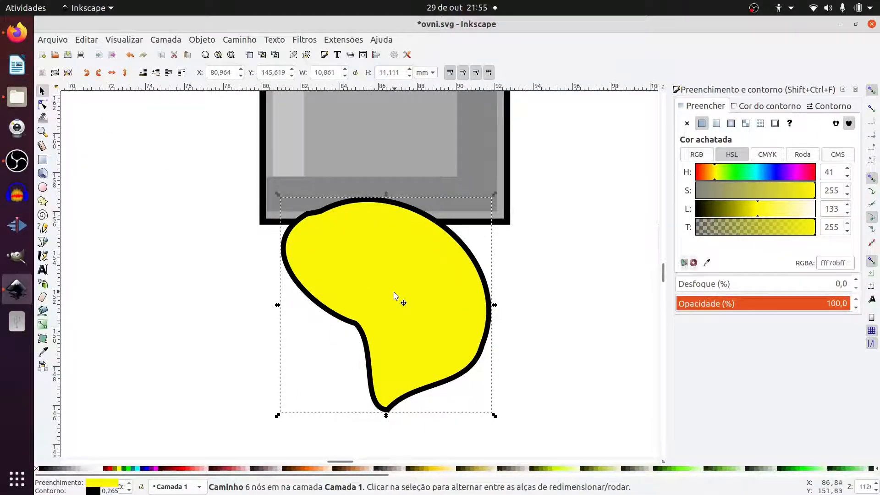
Step: Duplicate the yellow flame and fill the copy with red ee0000ff
{"action": "key", "text": "ctrl+v"}
{"action": "left_click", "coordinate": [729, 202]}
{"action": "left_click", "coordinate": [697, 175]}
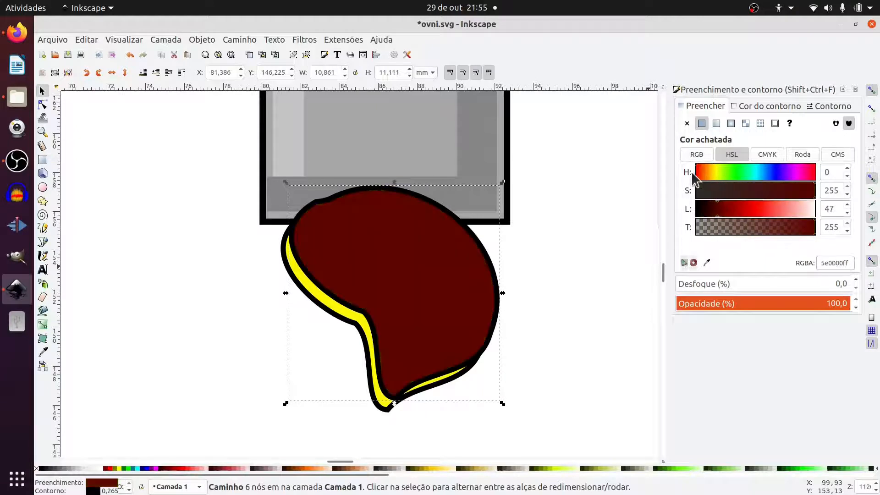
{"action": "left_click", "coordinate": [750, 214]}
{"action": "left_click", "coordinate": [751, 213]}
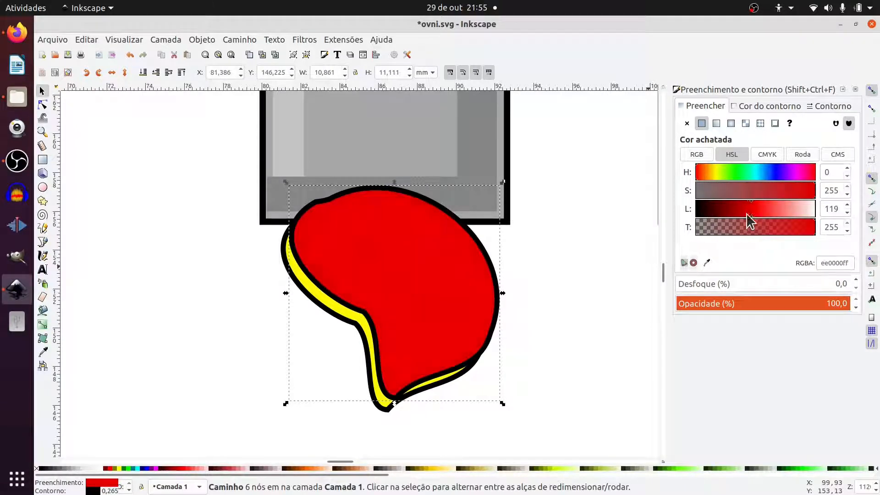
Step: Shrink the red flame to about 5.5 by 4.9 mm and place it inside the upper part of the yellow flame
{"action": "left_click", "coordinate": [377, 224]}
{"action": "left_click", "coordinate": [377, 226]}
{"action": "left_click", "coordinate": [42, 90]}
{"action": "left_click", "coordinate": [335, 222]}
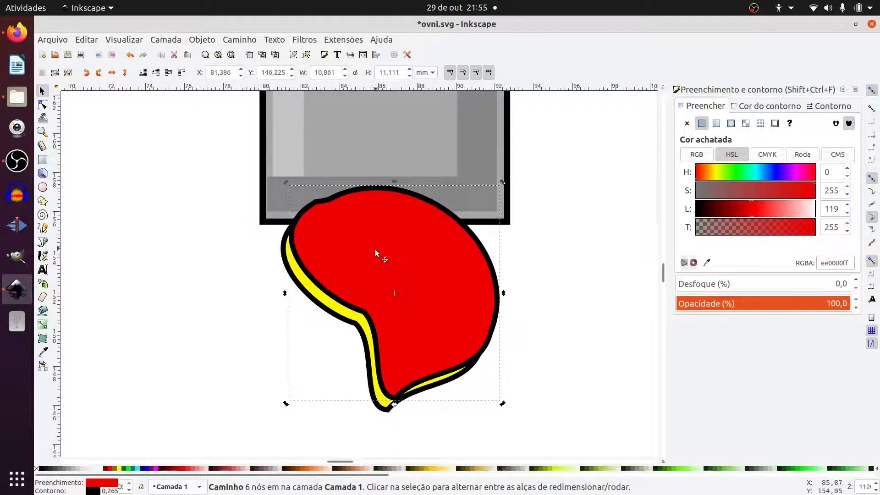
{"action": "left_click_drag", "start_coordinate": [286, 182], "coordinate": [317, 222]}
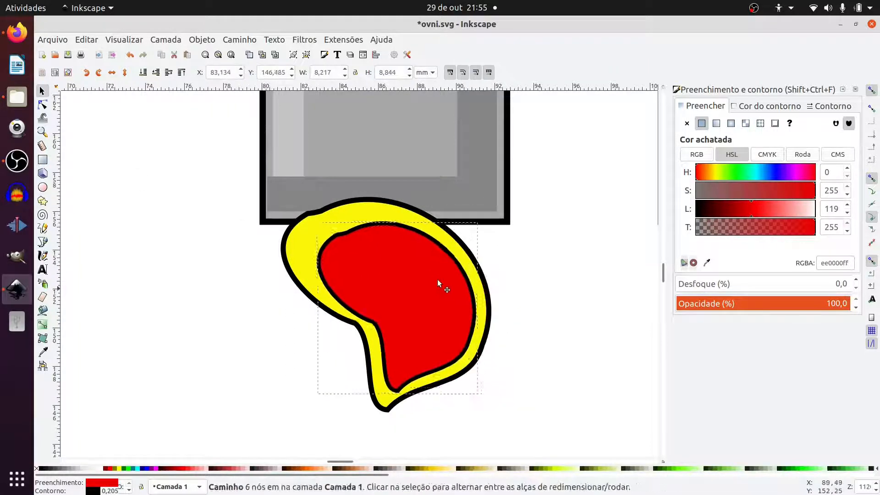
{"action": "left_click_drag", "start_coordinate": [437, 282], "coordinate": [429, 273]}
{"action": "left_click_drag", "start_coordinate": [395, 392], "coordinate": [394, 336]}
{"action": "left_click_drag", "start_coordinate": [474, 277], "coordinate": [395, 284]}
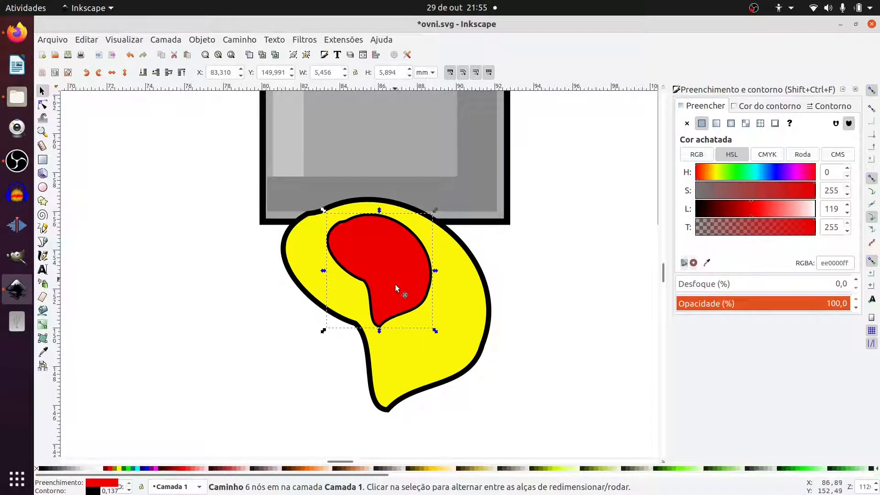
{"action": "left_click_drag", "start_coordinate": [382, 333], "coordinate": [386, 312]}
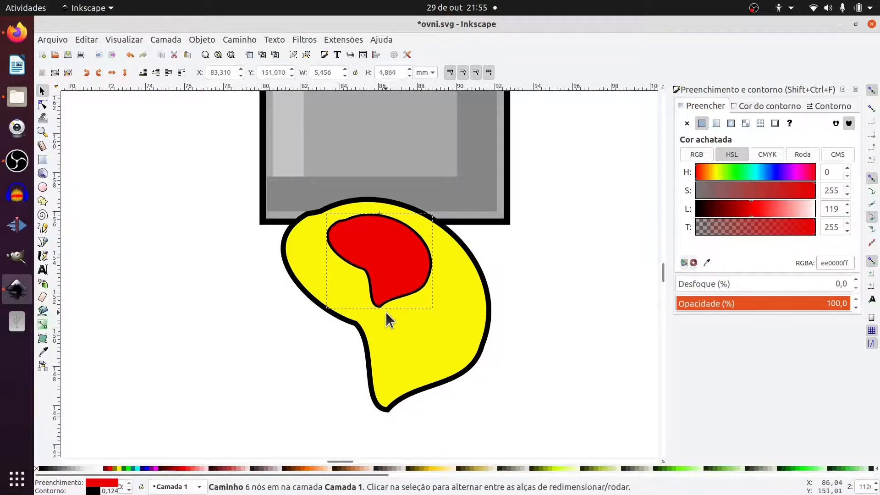
Step: Move the red flame's bottom tip node to the right so it bends within the yellow flame
{"action": "left_click", "coordinate": [42, 104]}
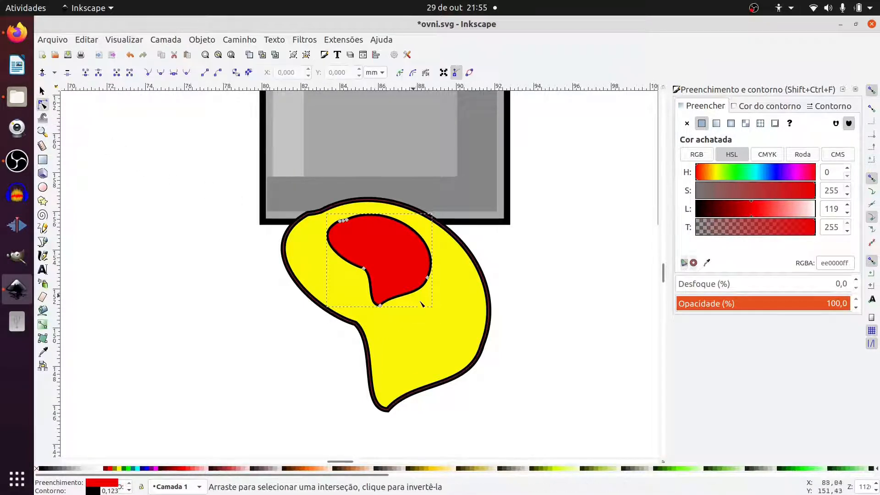
{"action": "scroll", "coordinate": [422, 303], "scroll_direction": "up", "scroll_amount": 1}
{"action": "left_click_drag", "start_coordinate": [366, 307], "coordinate": [405, 329]}
{"action": "scroll", "coordinate": [455, 284], "scroll_direction": "down", "scroll_amount": 3}
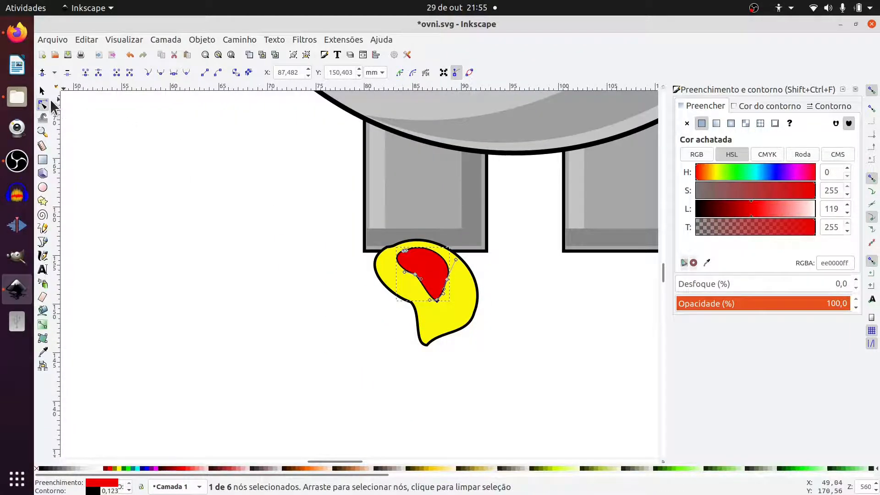
Step: Raise the yellow and red flames together slightly and lower them two levels so they lie behind the left leg
{"action": "left_click", "coordinate": [42, 90]}
{"action": "left_click", "coordinate": [451, 327]}
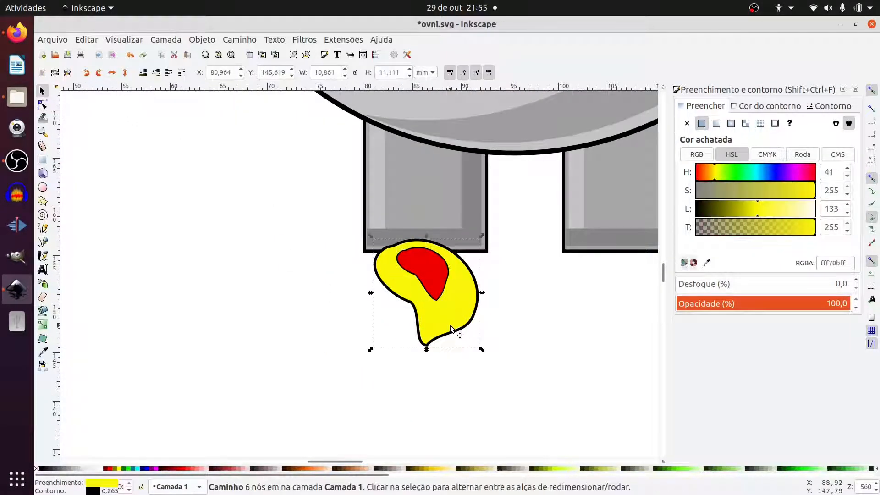
{"action": "left_click", "coordinate": [428, 275], "text": "shift"}
{"action": "left_click_drag", "start_coordinate": [433, 276], "coordinate": [431, 265]}
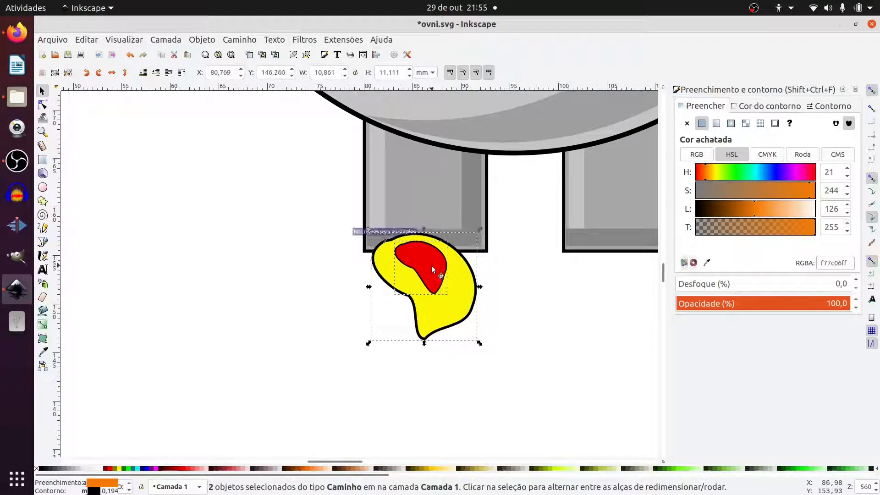
{"action": "key", "text": "Page_Down"}
{"action": "key", "text": "Page_Down"}
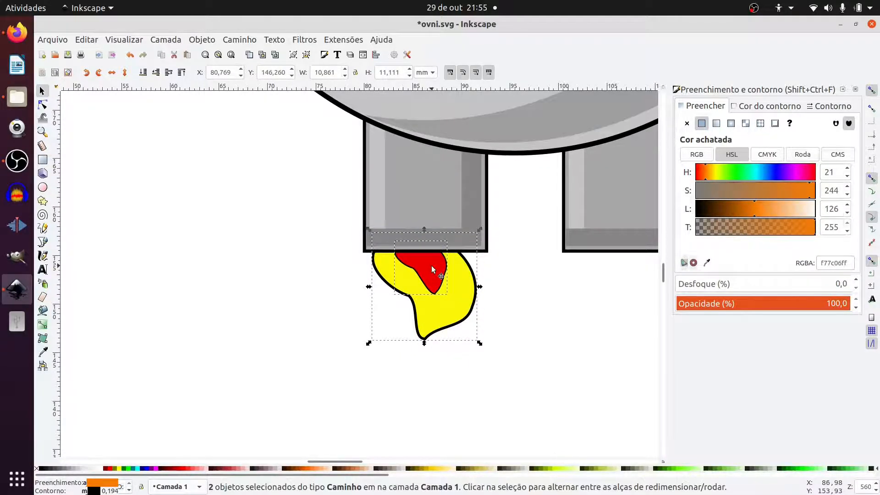
{"action": "scroll", "coordinate": [431, 266], "scroll_direction": "down", "scroll_amount": 3}
{"action": "left_click", "coordinate": [520, 294]}
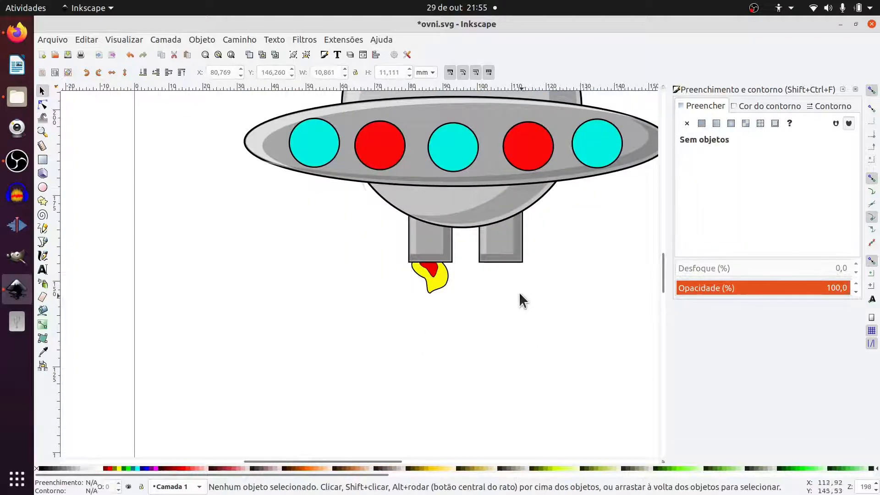
Step: Duplicate both flames together, mirror the copies horizontally and position them at the lower edge of the right leg
{"action": "scroll", "coordinate": [509, 277], "scroll_direction": "up", "scroll_amount": 2}
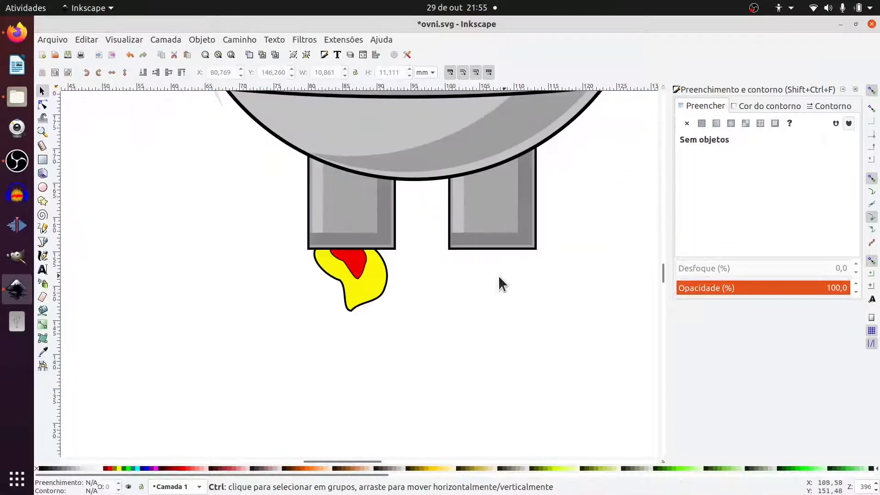
{"action": "left_click", "coordinate": [362, 270]}
{"action": "left_click", "coordinate": [387, 294], "text": "shift"}
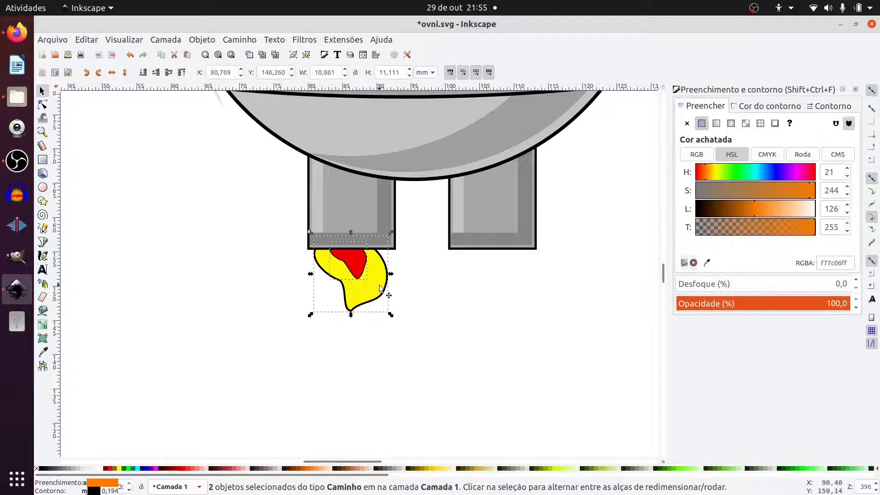
{"action": "key", "text": "ctrl+d"}
{"action": "left_click_drag", "start_coordinate": [380, 288], "coordinate": [493, 283]}
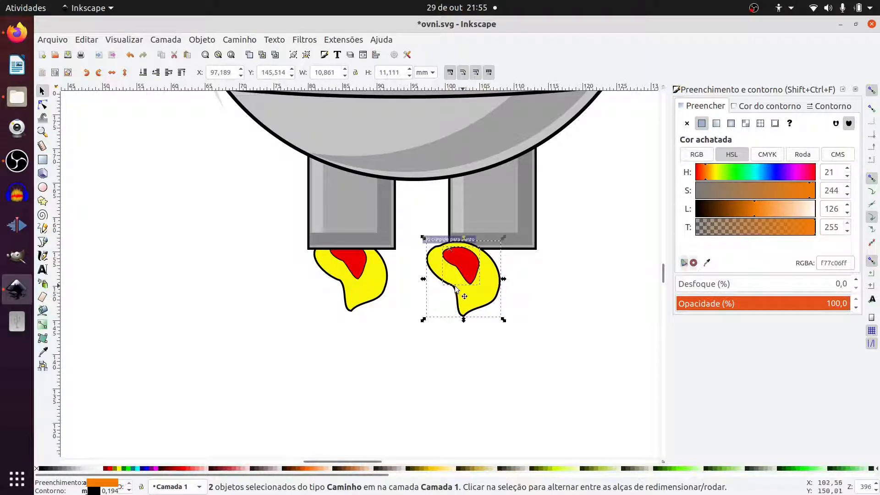
{"action": "left_click_drag", "start_coordinate": [423, 279], "coordinate": [568, 284]}
{"action": "left_click_drag", "start_coordinate": [511, 281], "coordinate": [468, 280]}
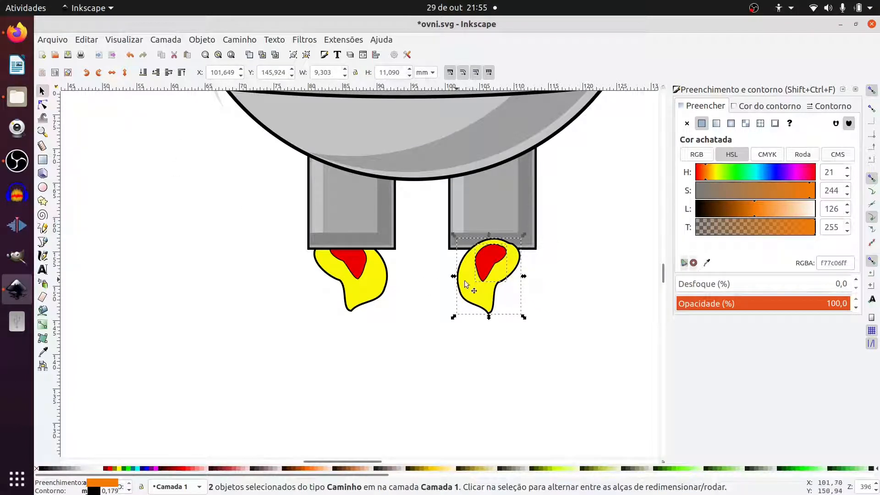
Step: Rotate the mirrored flames slightly counterclockwise, centre them under the right leg and lower them three levels behind it
{"action": "left_click_drag", "start_coordinate": [524, 236], "coordinate": [512, 233]}
{"action": "left_click_drag", "start_coordinate": [477, 293], "coordinate": [485, 292]}
{"action": "key", "text": "Page_Down"}
{"action": "key", "text": "Page_Down"}
{"action": "key", "text": "Page_Down"}
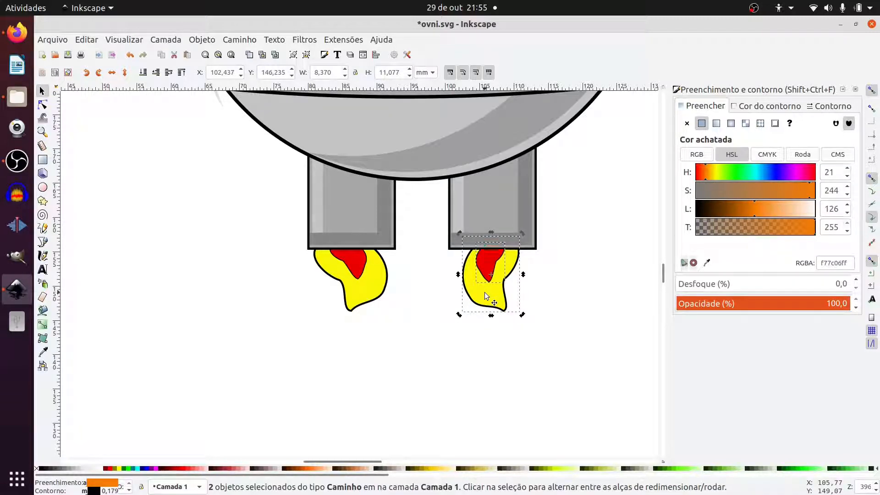
{"action": "left_click", "coordinate": [422, 378]}
Step: Draw a red rectangle about 153 by 123 mm covering the whole flying saucer
{"action": "scroll", "coordinate": [584, 307], "scroll_direction": "down", "scroll_amount": 1, "text": "ctrl"}
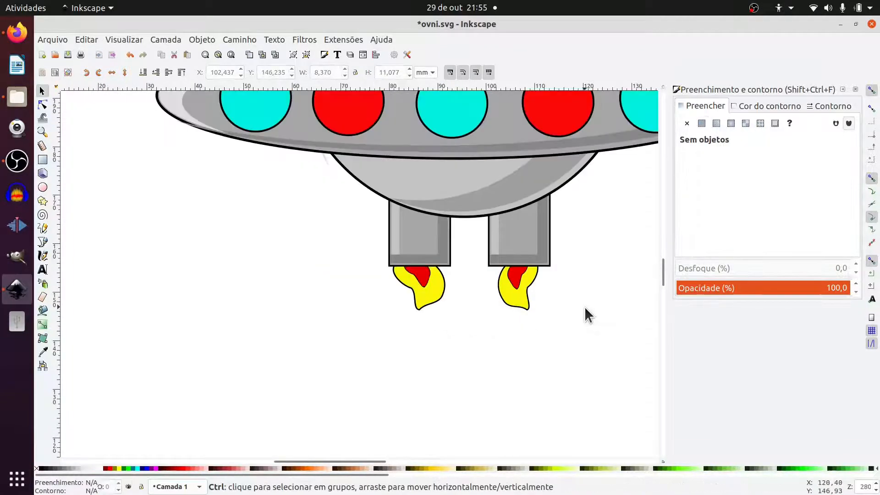
{"action": "scroll", "coordinate": [557, 315], "scroll_direction": "down", "scroll_amount": 3, "text": "ctrl"}
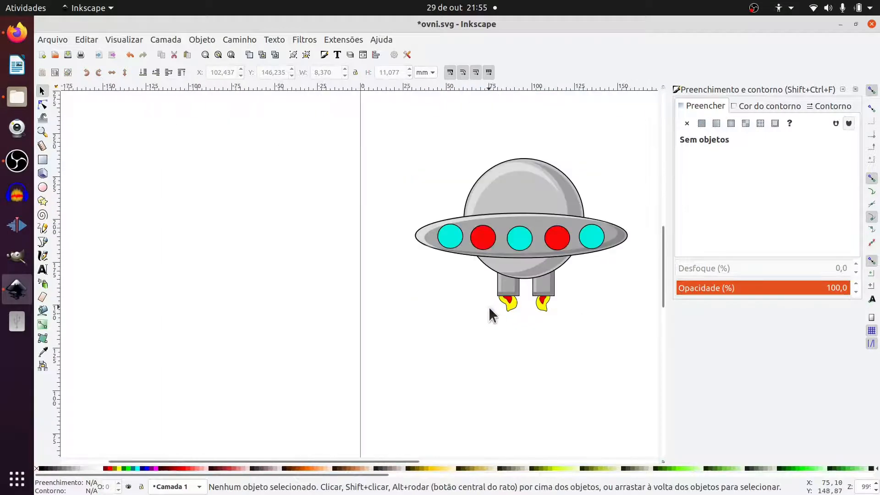
{"action": "scroll", "coordinate": [493, 313], "scroll_direction": "right", "scroll_amount": 3}
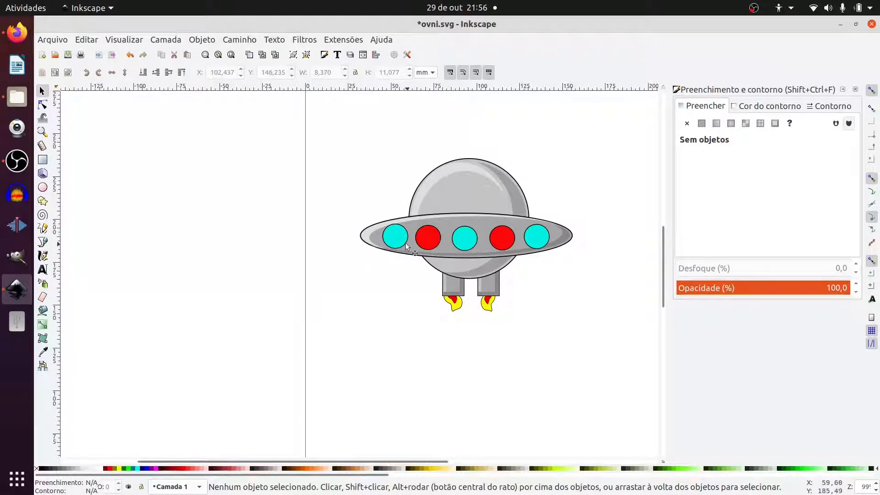
{"action": "left_click_drag", "start_coordinate": [327, 140], "coordinate": [587, 345]}
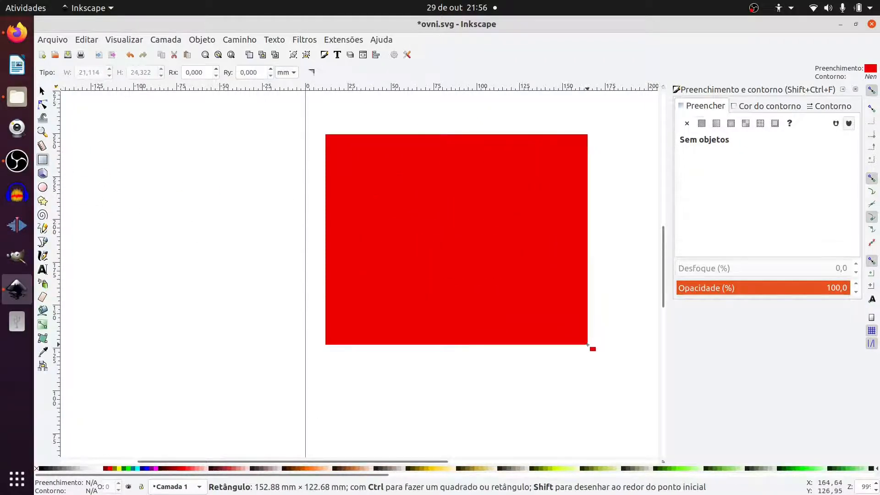
Step: Move the red rectangle slightly right and down, and narrow it from its right edge
{"action": "left_click", "coordinate": [41, 90]}
{"action": "left_click", "coordinate": [392, 228]}
{"action": "left_click", "coordinate": [369, 197]}
{"action": "mouse_move", "coordinate": [376, 201]}
{"action": "left_mouse_down"}
{"action": "mouse_move", "coordinate": [428, 244]}
{"action": "mouse_move", "coordinate": [389, 205]}
{"action": "left_mouse_up"}
{"action": "left_click_drag", "start_coordinate": [613, 247], "coordinate": [581, 247]}
Step: Set the red rectangle's width and height to 150 mm each
{"action": "triple_click", "coordinate": [329, 71]}
{"action": "type", "text": "5555555"}
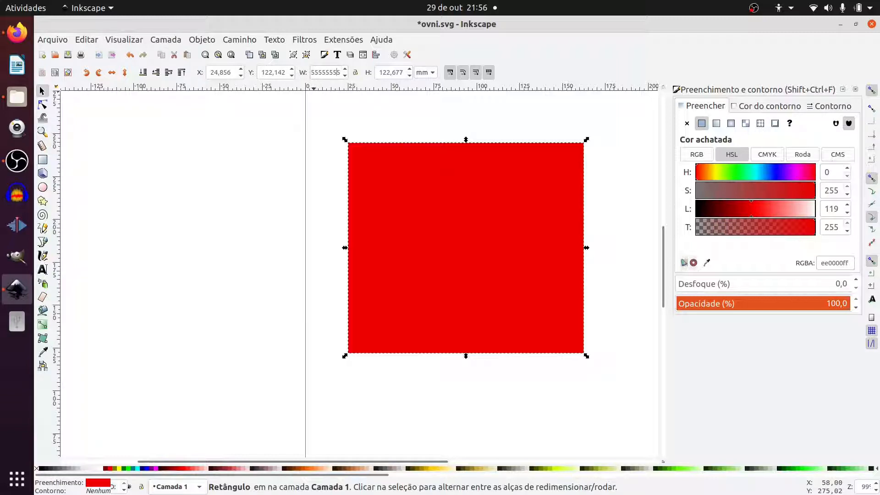
{"action": "key", "text": "ctrl+a"}
{"action": "type", "text": "15"}
{"action": "key", "text": "Return"}
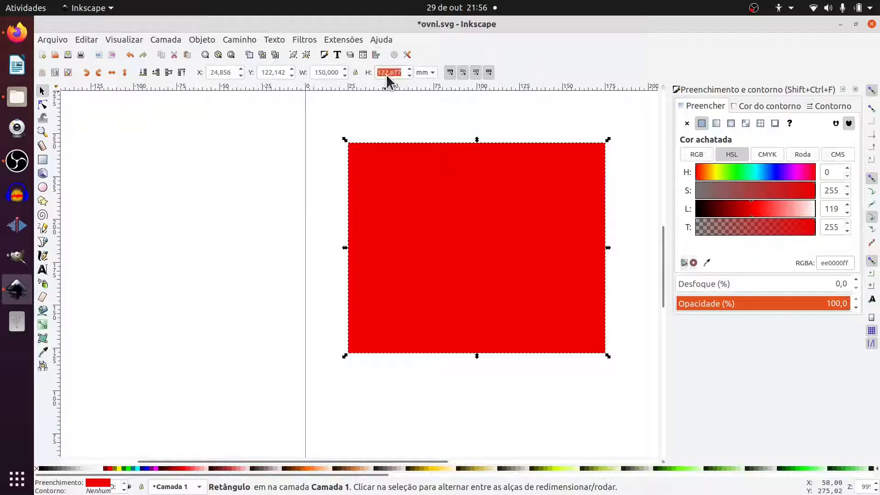
{"action": "type", "text": "150"}
{"action": "key", "text": "Return"}
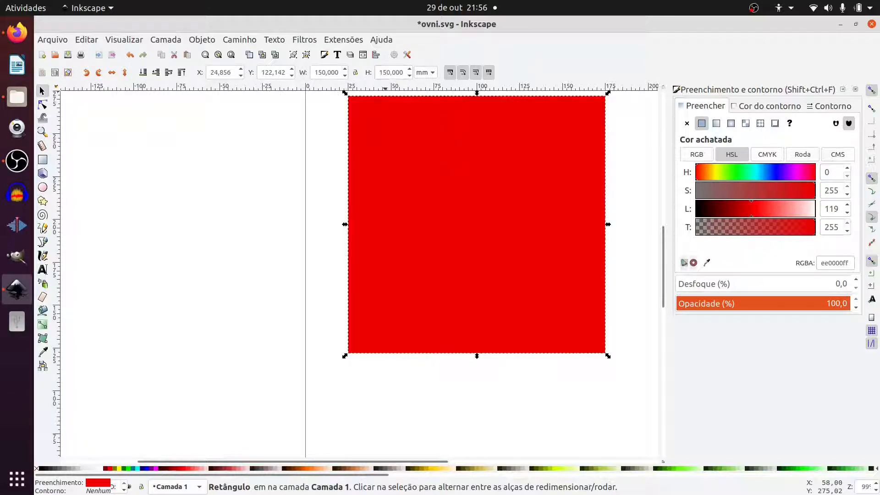
{"action": "scroll", "coordinate": [439, 188], "scroll_direction": "down", "scroll_amount": 2}
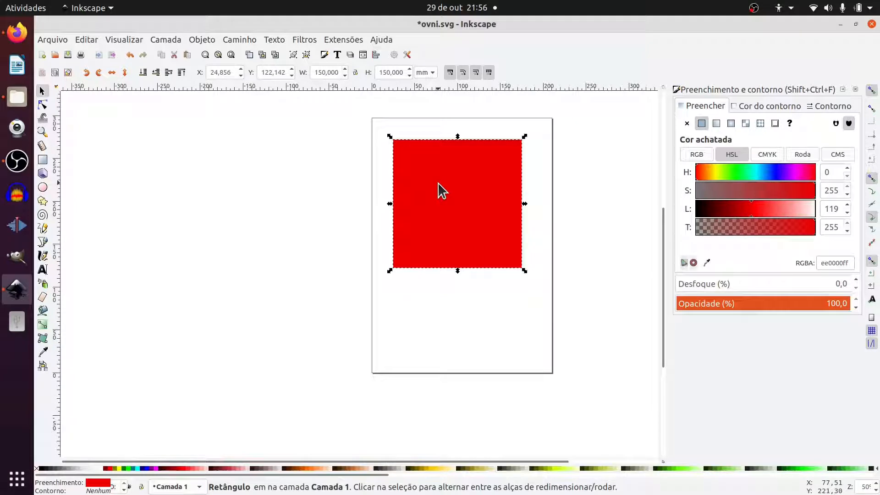
Step: Lower the red square eight levels behind the flying saucer and move it slightly left and down around the saucer
{"action": "key", "text": "Page_Down"}
{"action": "key", "text": "Page_Down"}
{"action": "key", "text": "Page_Down"}
{"action": "key", "text": "Page_Down"}
{"action": "key", "text": "Page_Down"}
{"action": "key", "text": "Page_Down"}
{"action": "key", "text": "Page_Down"}
{"action": "key", "text": "Page_Down"}
{"action": "left_click_drag", "start_coordinate": [495, 166], "coordinate": [488, 179]}
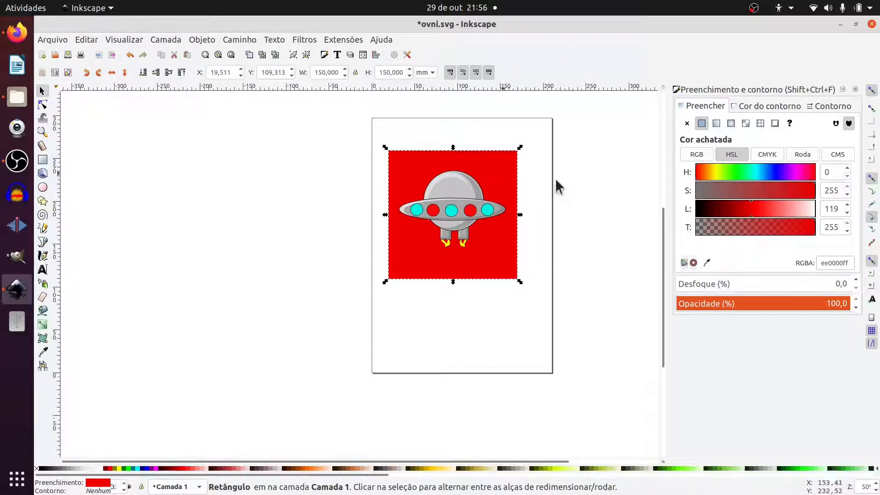
Step: Fill the background square with bright green (10ee00ff) and move it slightly up to centre it vertically around the saucer
{"action": "left_click", "coordinate": [734, 176]}
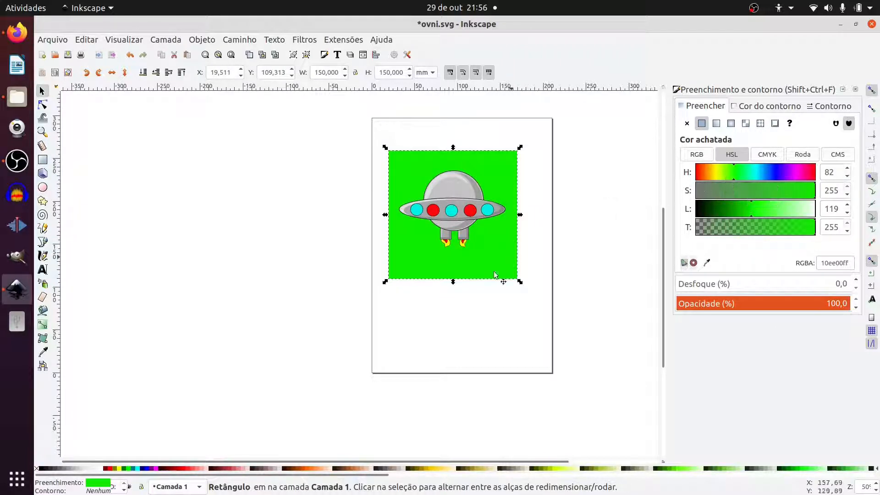
{"action": "left_click", "coordinate": [457, 273]}
{"action": "left_click_drag", "start_coordinate": [457, 273], "coordinate": [458, 265]}
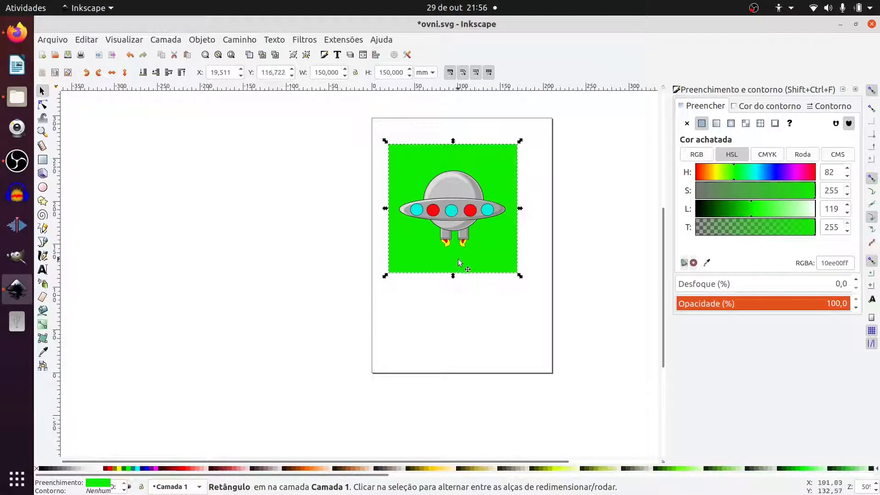
{"action": "left_click", "coordinate": [460, 289]}
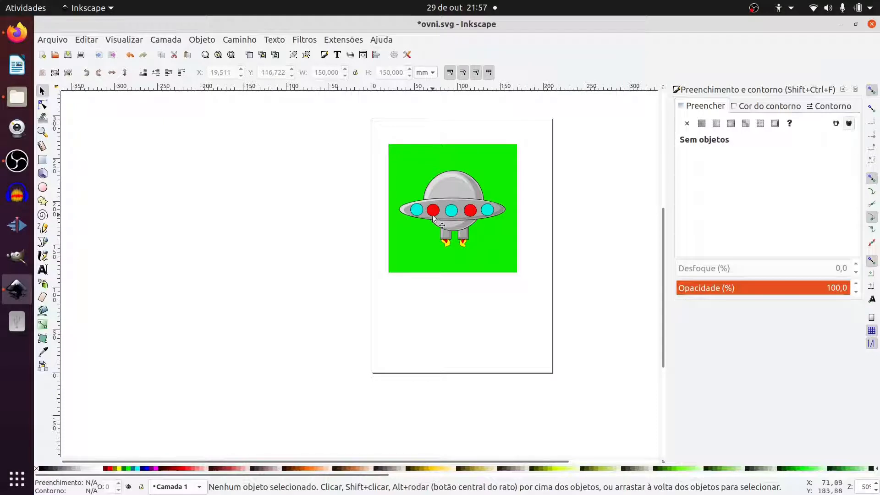
Step: Paste a copy of the whole saucer with its green square beside the original, to its right
{"action": "left_click_drag", "start_coordinate": [350, 135], "coordinate": [565, 225]}
{"action": "key", "text": "ctrl+v"}
{"action": "scroll", "coordinate": [556, 255], "scroll_direction": "right", "scroll_amount": 5}
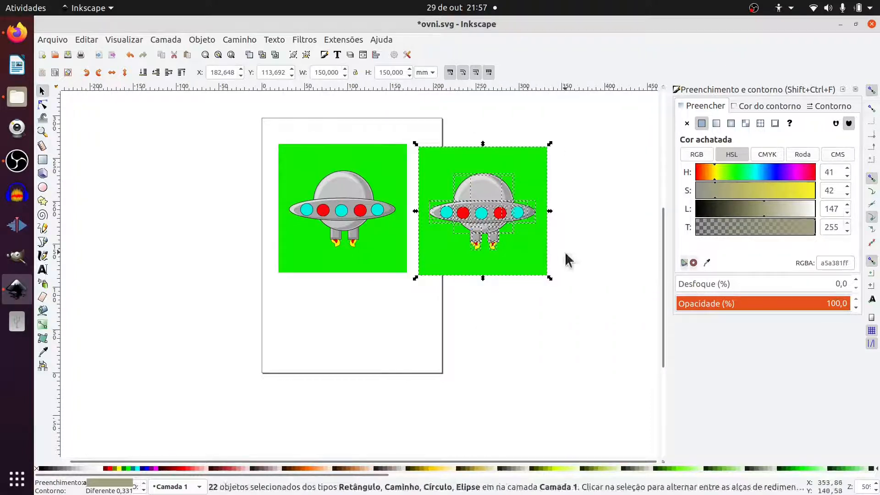
{"action": "scroll", "coordinate": [494, 255], "scroll_direction": "up", "scroll_amount": 5}
{"action": "left_click", "coordinate": [458, 429]}
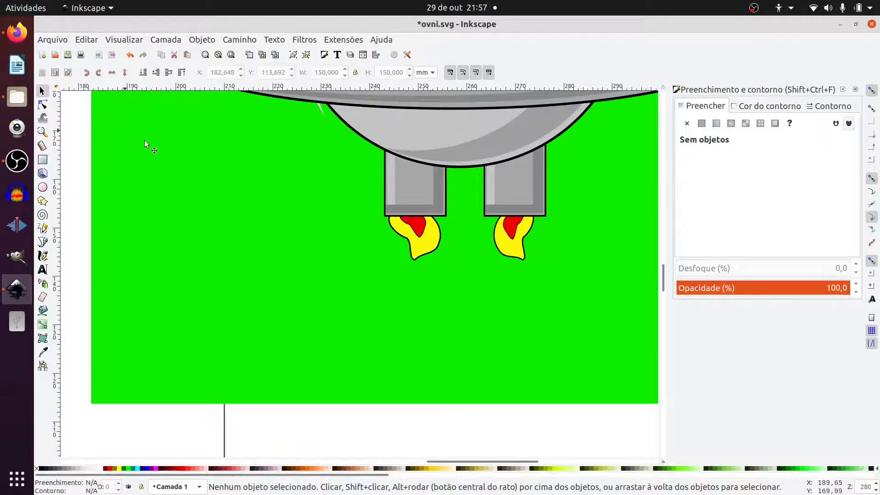
Step: Rotate the copied saucer's left flame, both yellow and red shapes, slightly clockwise under its leg
{"action": "scroll", "coordinate": [422, 234], "scroll_direction": "up", "scroll_amount": 2}
{"action": "left_click", "coordinate": [422, 238]}
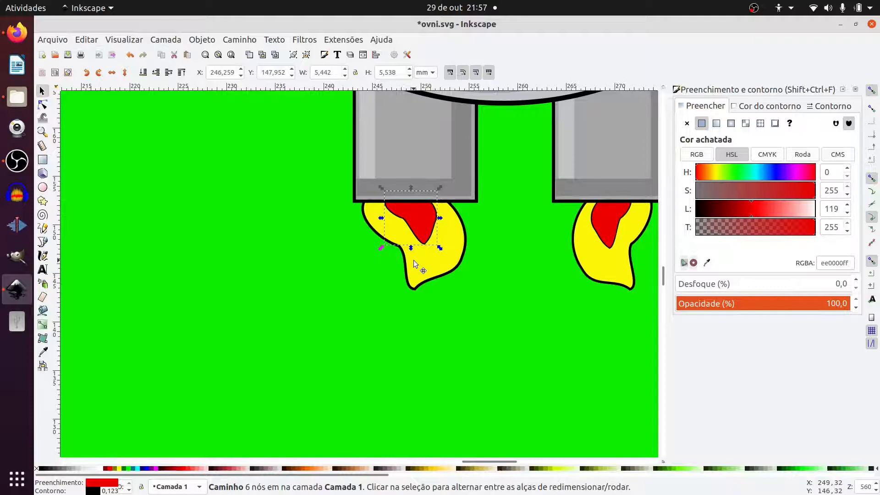
{"action": "left_click", "coordinate": [413, 260]}
{"action": "left_click", "coordinate": [411, 218]}
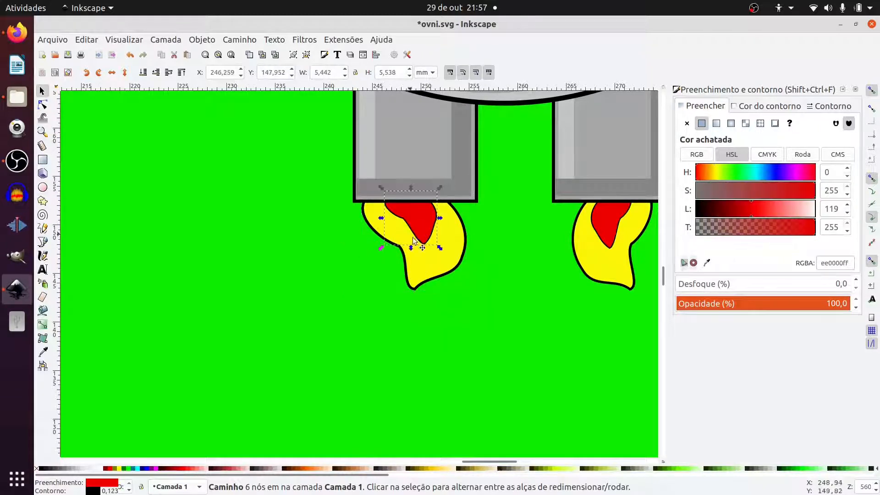
{"action": "left_click", "coordinate": [418, 263], "text": "shift"}
{"action": "left_click", "coordinate": [418, 264]}
{"action": "left_click_drag", "start_coordinate": [468, 293], "coordinate": [441, 298]}
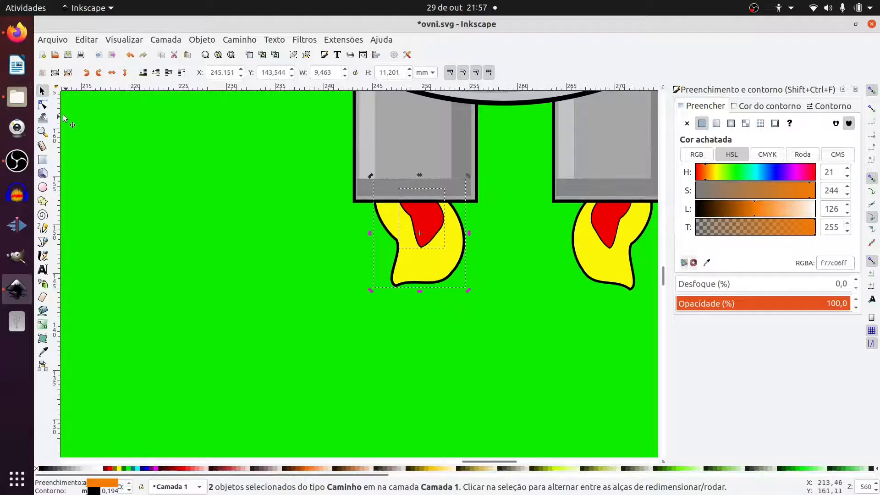
Step: Reshape the left flame's nodes: lower the red core's tip, widen the yellow outline's left bend and pull its lower right curve inward
{"action": "left_click", "coordinate": [42, 104]}
{"action": "scroll", "coordinate": [419, 242], "scroll_direction": "up", "scroll_amount": 1, "text": "ctrl"}
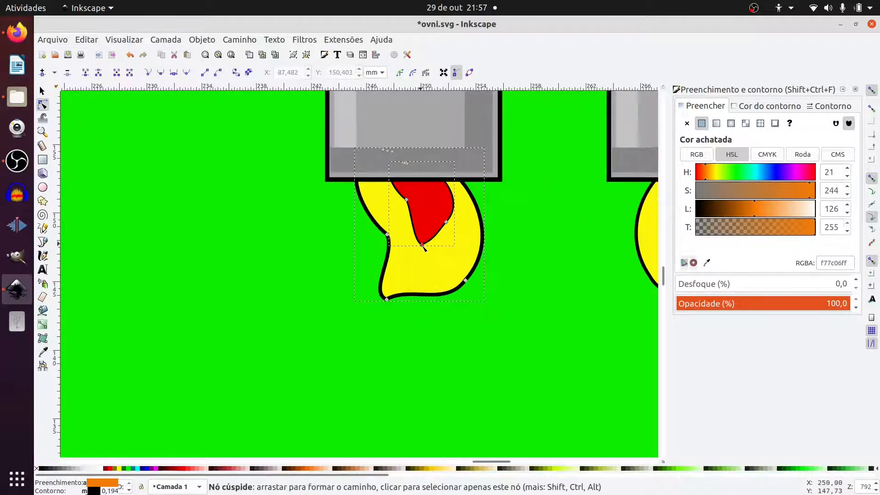
{"action": "left_click_drag", "start_coordinate": [422, 246], "coordinate": [417, 260]}
{"action": "left_click_drag", "start_coordinate": [387, 234], "coordinate": [376, 242]}
{"action": "left_click_drag", "start_coordinate": [466, 281], "coordinate": [452, 259]}
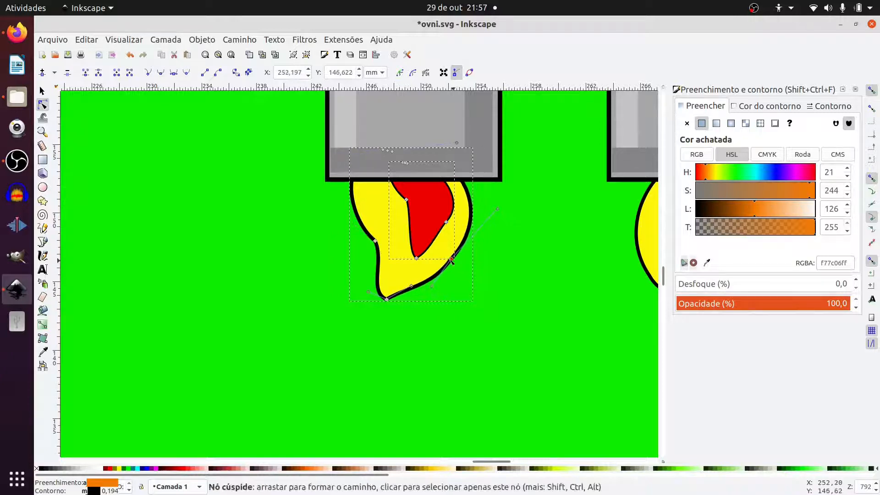
Step: Rotate the copied saucer's right flame, both yellow and red shapes, slightly counterclockwise
{"action": "left_click", "coordinate": [42, 90]}
{"action": "scroll", "coordinate": [424, 248], "scroll_direction": "right", "scroll_amount": 10}
{"action": "left_click", "coordinate": [447, 262]}
{"action": "left_click", "coordinate": [458, 227], "text": "shift"}
{"action": "left_click", "coordinate": [457, 272]}
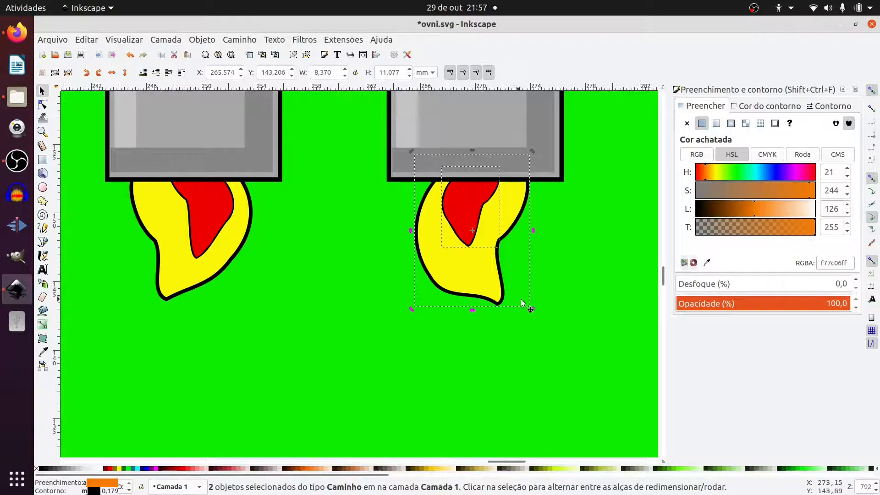
{"action": "left_click_drag", "start_coordinate": [532, 309], "coordinate": [550, 297]}
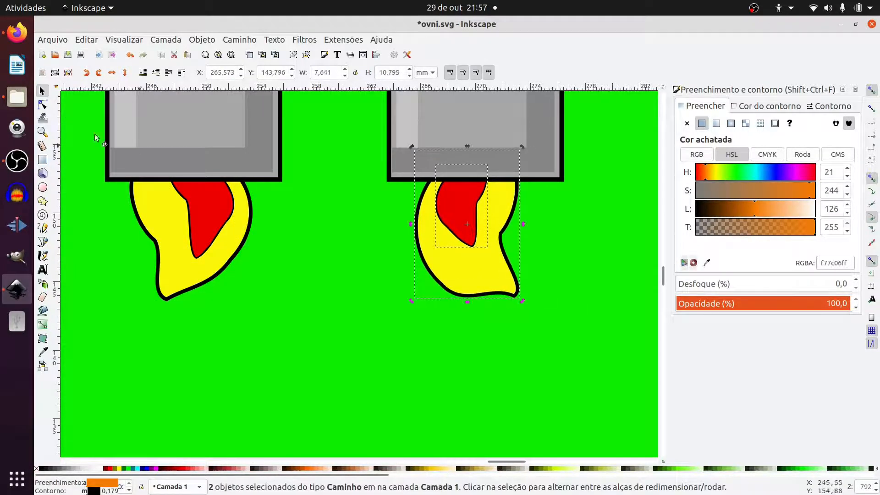
Step: Edit the right flame's nodes, lowering the red core's tip and shifting the yellow flame's tip to the left
{"action": "left_click", "coordinate": [43, 104]}
{"action": "scroll", "coordinate": [397, 220], "scroll_direction": "up", "scroll_amount": 1}
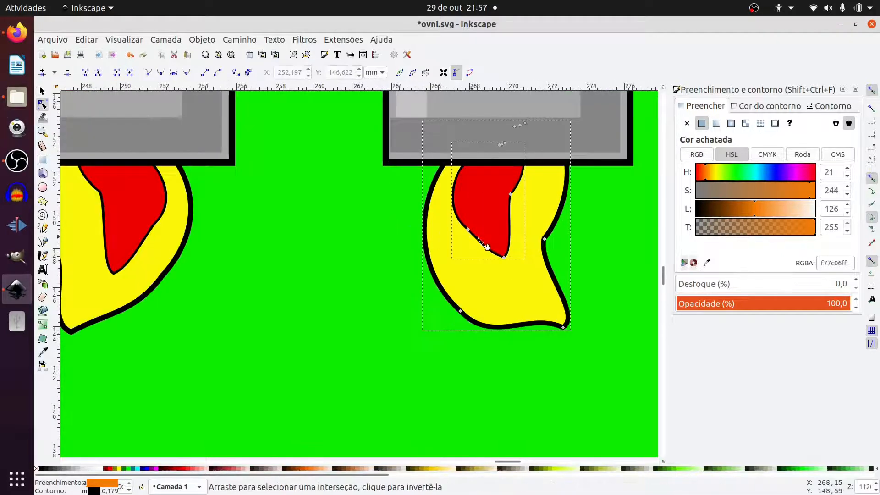
{"action": "left_click", "coordinate": [507, 261]}
{"action": "left_click_drag", "start_coordinate": [510, 266], "coordinate": [503, 267]}
{"action": "left_click", "coordinate": [522, 311]}
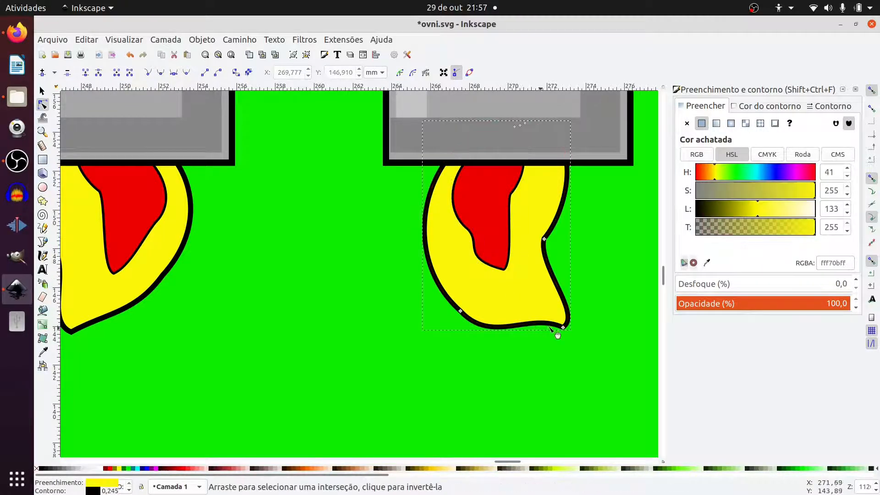
{"action": "left_click_drag", "start_coordinate": [563, 328], "coordinate": [531, 329]}
{"action": "scroll", "coordinate": [532, 326], "scroll_direction": "down", "scroll_amount": 4, "text": "ctrl"}
{"action": "scroll", "coordinate": [442, 307], "scroll_direction": "down", "scroll_amount": 2, "text": "ctrl"}
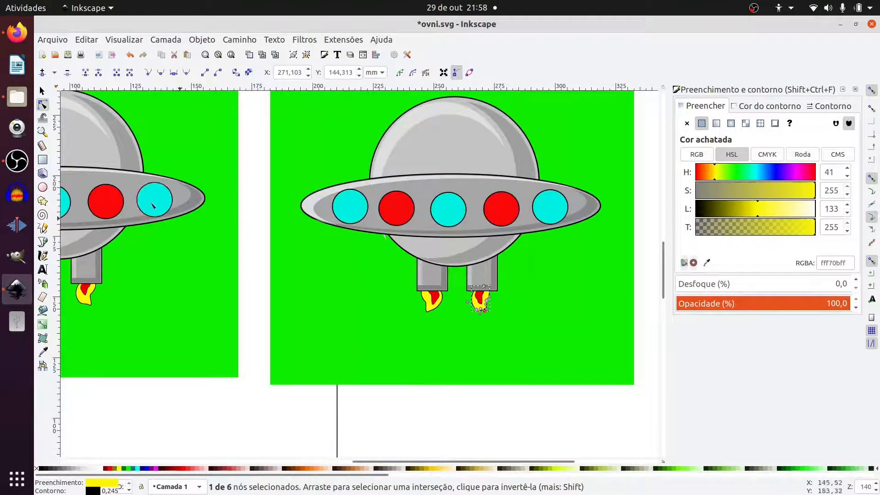
{"action": "left_click", "coordinate": [43, 91]}
{"action": "scroll", "coordinate": [449, 247], "scroll_direction": "down", "scroll_amount": 2, "text": "ctrl"}
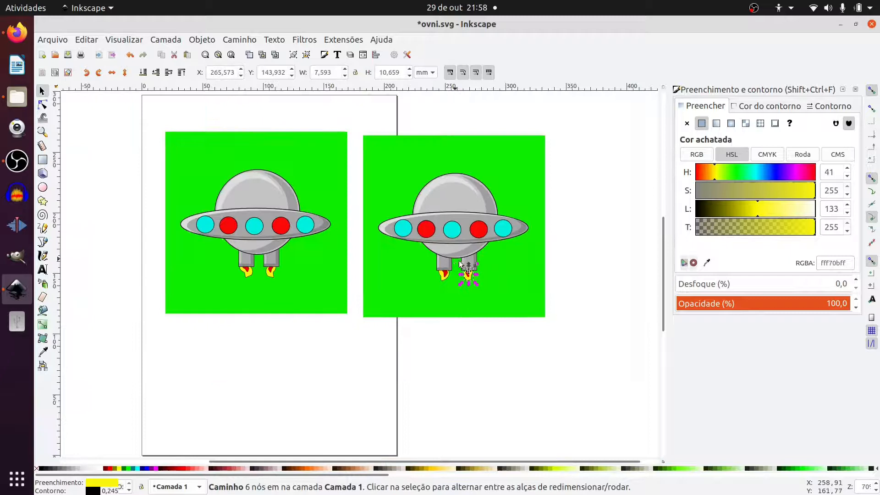
{"action": "scroll", "coordinate": [466, 326], "scroll_direction": "left", "scroll_amount": 1}
{"action": "left_click", "coordinate": [466, 326]}
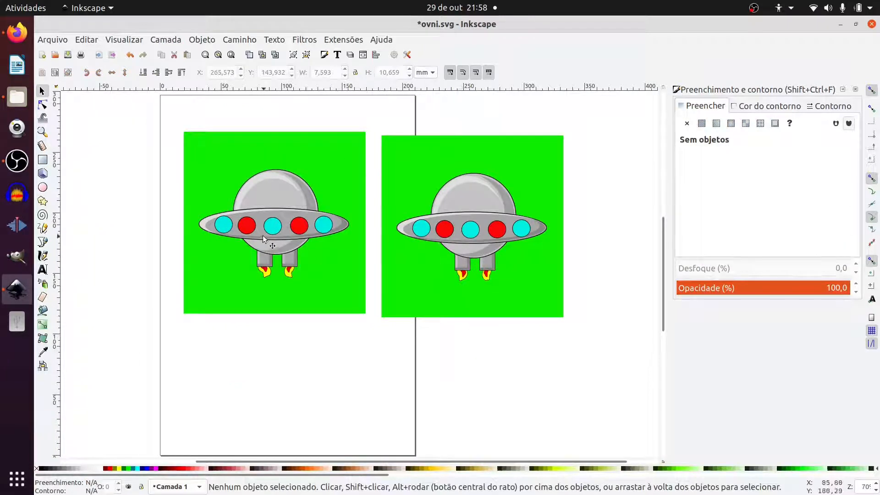
Step: Recolour the copied saucer's two red lights with the cyan sampled from its right end light
{"action": "scroll", "coordinate": [432, 240], "scroll_direction": "up", "scroll_amount": 1, "text": "ctrl"}
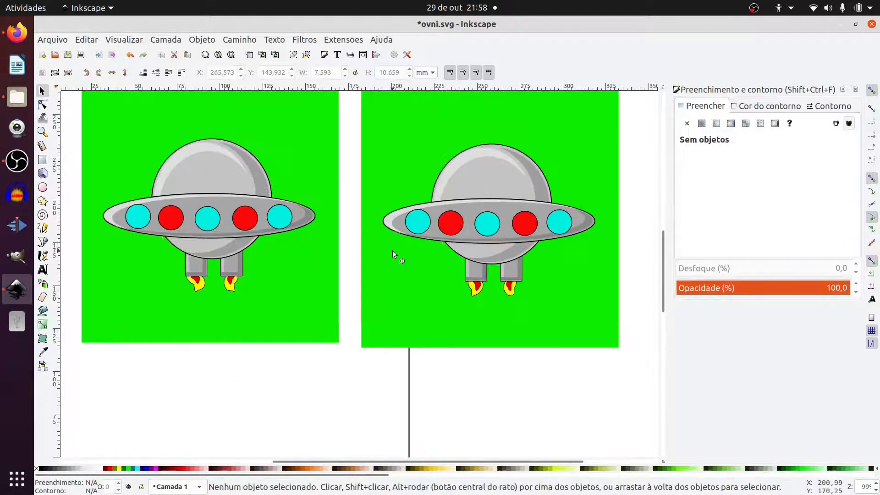
{"action": "left_click", "coordinate": [454, 226]}
{"action": "left_click", "coordinate": [527, 226], "text": "shift"}
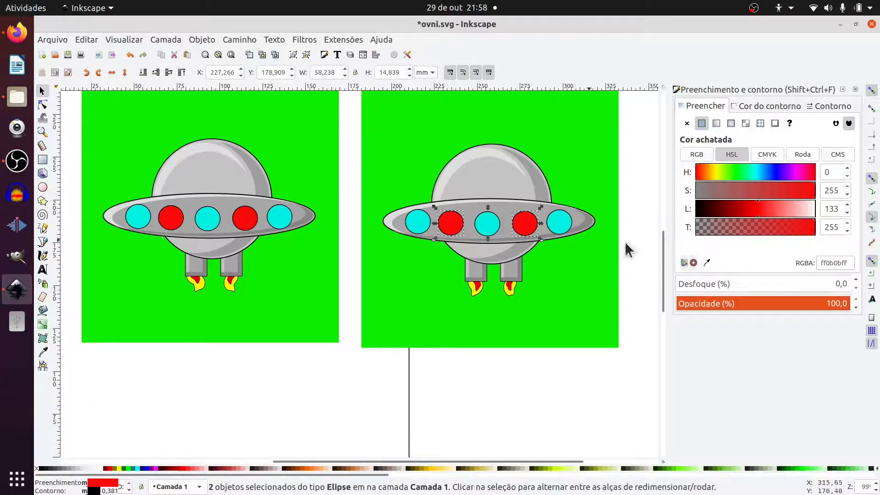
{"action": "left_click", "coordinate": [707, 263]}
{"action": "left_click", "coordinate": [560, 232]}
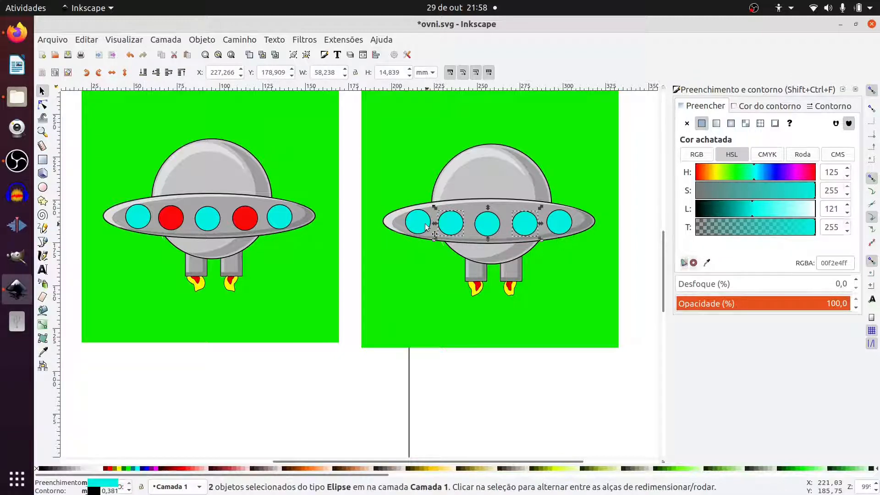
Step: Recolour the copy's two end lights and centre light with the red sampled from the original saucer's light
{"action": "left_click", "coordinate": [424, 223]}
{"action": "left_click", "coordinate": [488, 234], "text": "shift"}
{"action": "left_click", "coordinate": [559, 234], "text": "shift"}
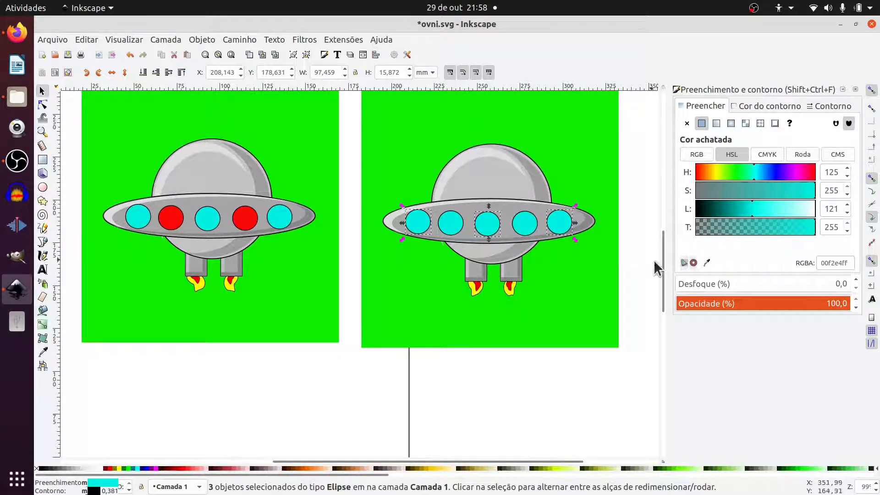
{"action": "left_click", "coordinate": [706, 261]}
{"action": "left_click", "coordinate": [245, 217]}
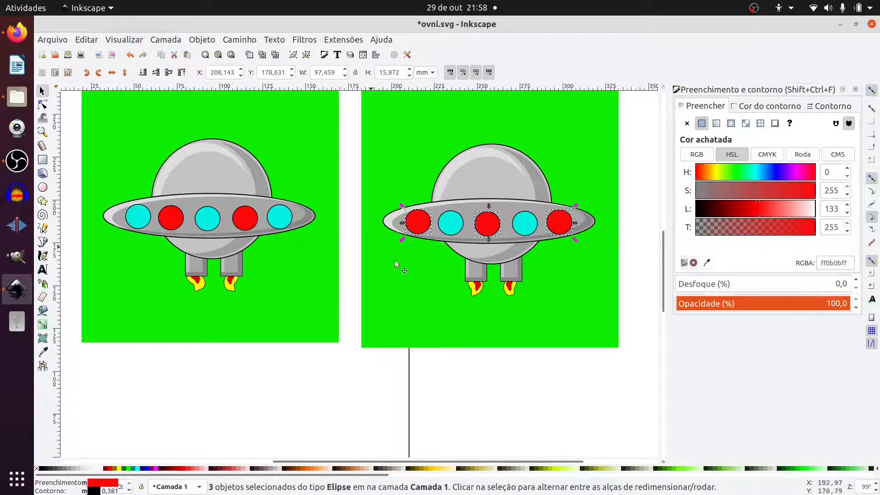
{"action": "left_click", "coordinate": [457, 365]}
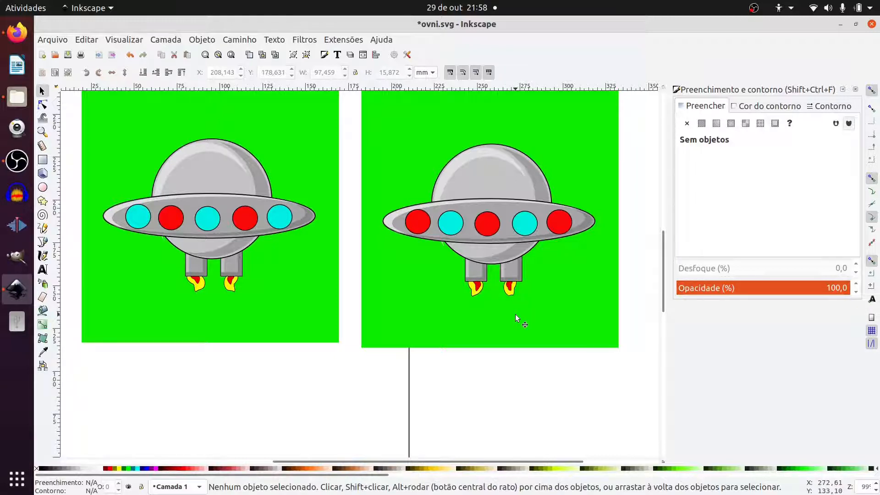
Step: Move the whole right copy with its square further right and slightly up, level with the original
{"action": "scroll", "coordinate": [518, 316], "scroll_direction": "down", "scroll_amount": 3}
{"action": "left_click_drag", "start_coordinate": [585, 347], "coordinate": [434, 191]}
{"action": "left_click_drag", "start_coordinate": [447, 323], "coordinate": [462, 321]}
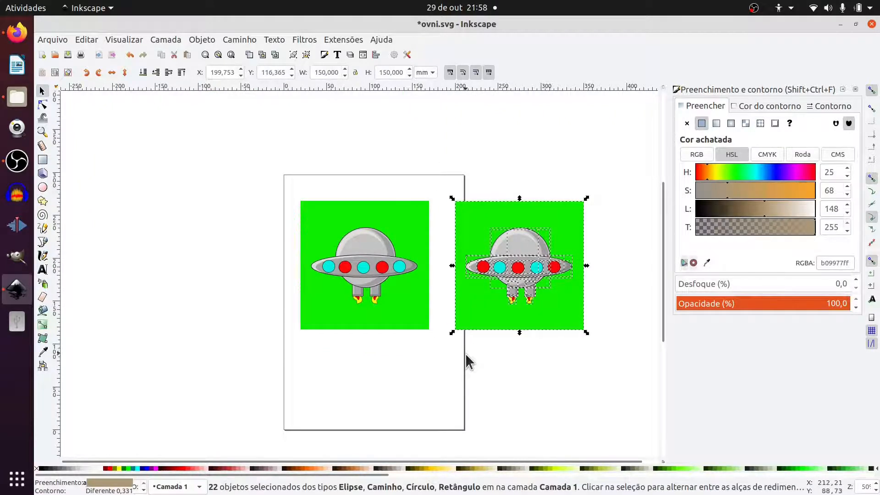
{"action": "left_click", "coordinate": [466, 355]}
Step: Place another copy of the original saucer and its green square directly below the original
{"action": "left_click_drag", "start_coordinate": [272, 357], "coordinate": [431, 178]}
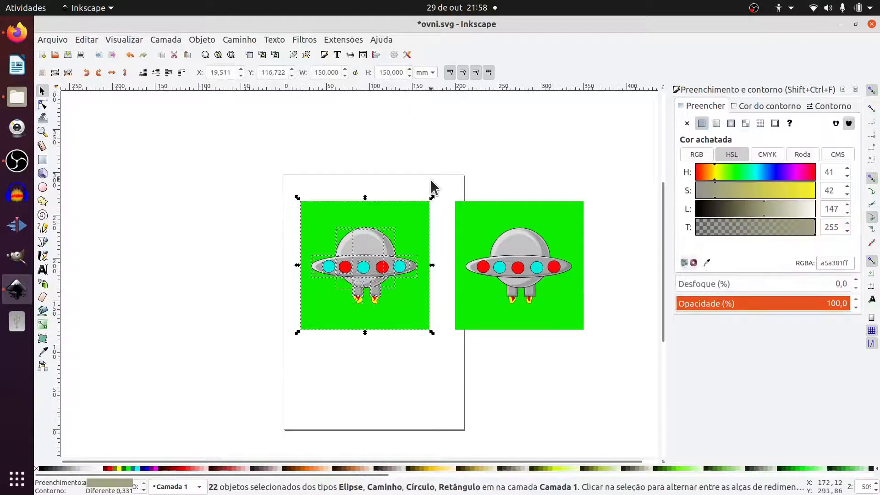
{"action": "key", "text": "ctrl+d"}
{"action": "key", "text": "v"}
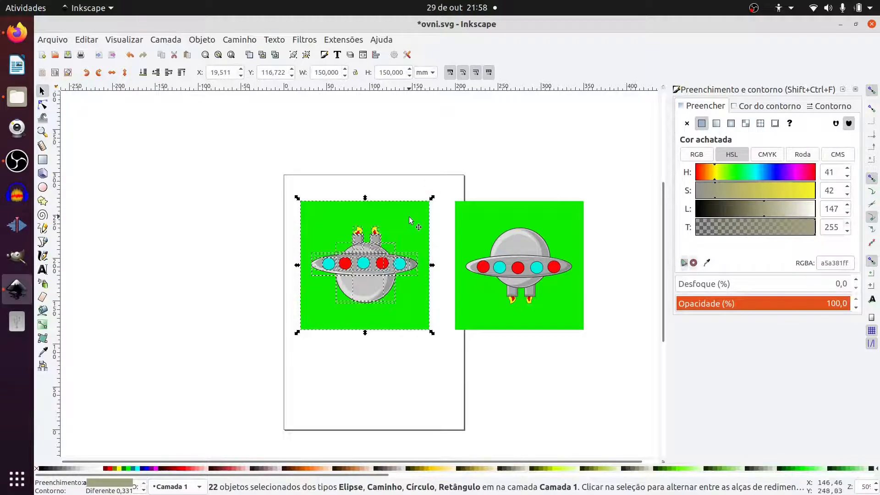
{"action": "key", "text": "ctrl+z"}
{"action": "left_click_drag", "start_coordinate": [254, 185], "coordinate": [356, 416]}
{"action": "key", "text": "ctrl+v"}
{"action": "left_click", "coordinate": [494, 383]}
Step: Delete the yellow and red flame shapes under both legs of the lower saucer copy
{"action": "scroll", "coordinate": [366, 389], "scroll_direction": "up", "scroll_amount": 4, "text": "ctrl"}
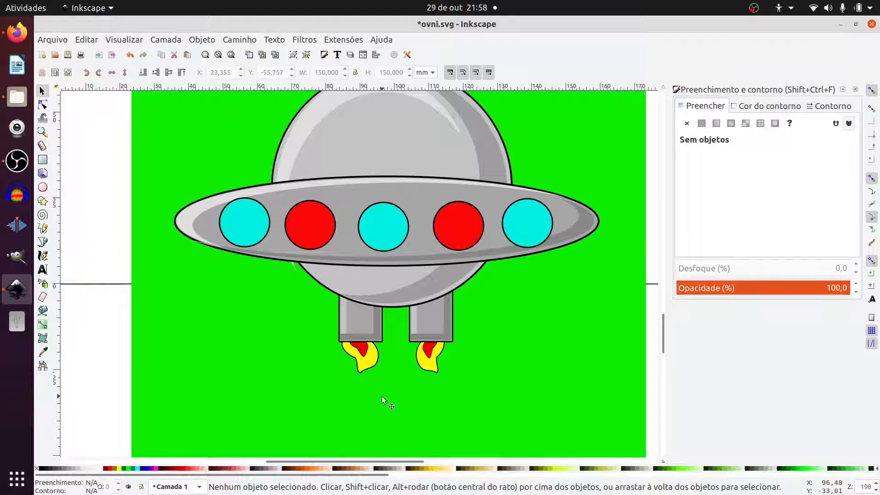
{"action": "left_click", "coordinate": [368, 362]}
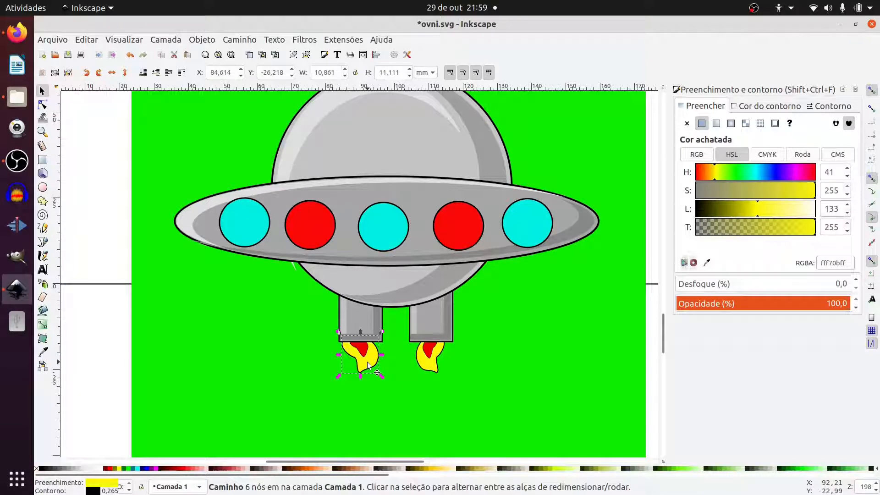
{"action": "key", "text": "Delete"}
{"action": "left_click", "coordinate": [430, 362]}
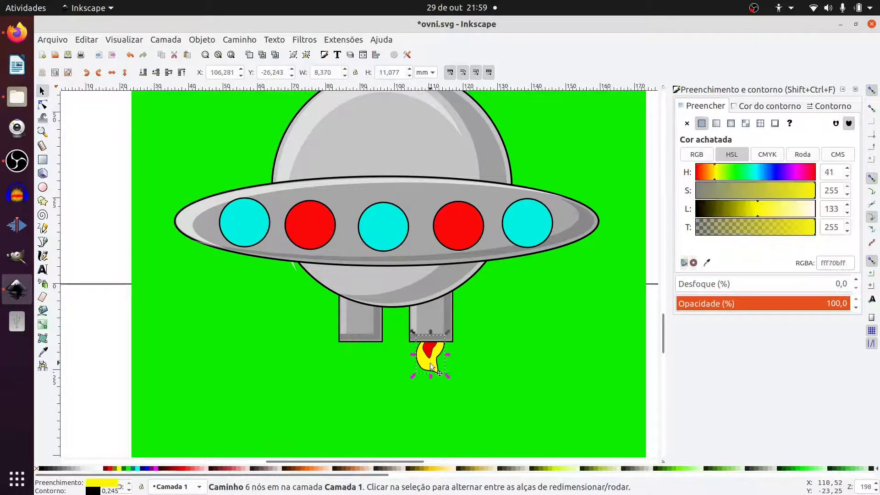
{"action": "key", "text": "Delete"}
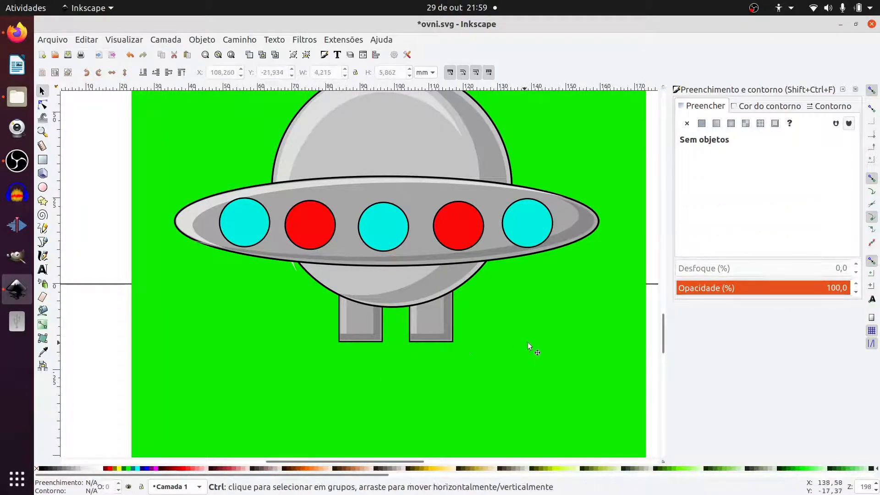
Step: Copy the right saucer with its green square and place the duplicate below it, beside the flameless saucer
{"action": "scroll", "coordinate": [527, 342], "scroll_direction": "down", "scroll_amount": 3}
{"action": "scroll", "coordinate": [542, 340], "scroll_direction": "up", "scroll_amount": 2}
{"action": "scroll", "coordinate": [540, 284], "scroll_direction": "right", "scroll_amount": 2}
{"action": "scroll", "coordinate": [540, 284], "scroll_direction": "right", "scroll_amount": 4}
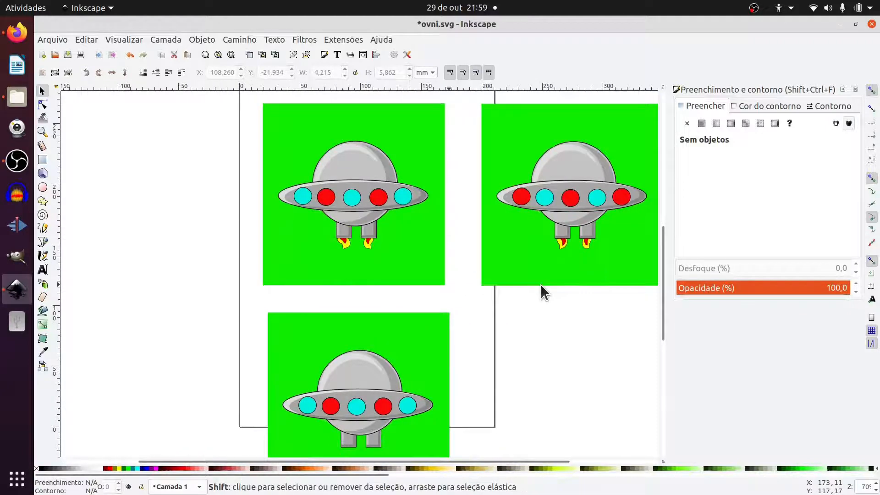
{"action": "left_click_drag", "start_coordinate": [569, 292], "coordinate": [364, 106]}
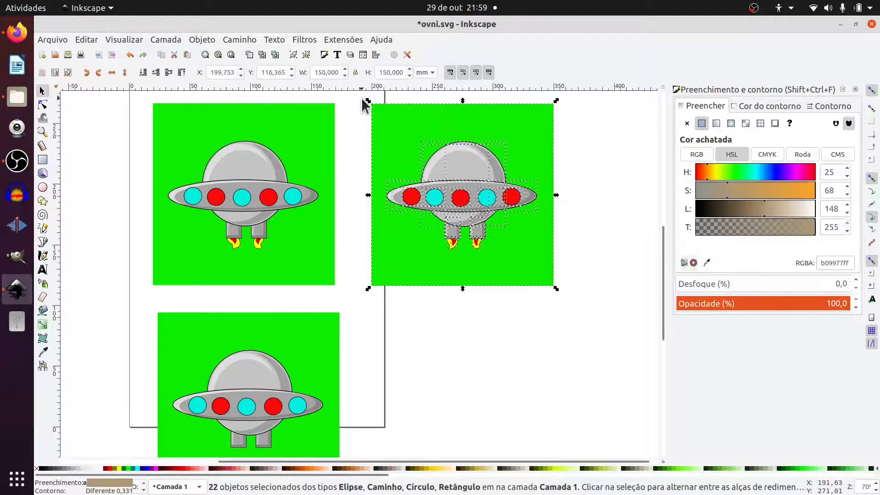
{"action": "key", "text": "ctrl+c"}
{"action": "key", "text": "ctrl+v"}
{"action": "left_click_drag", "start_coordinate": [396, 149], "coordinate": [502, 446]}
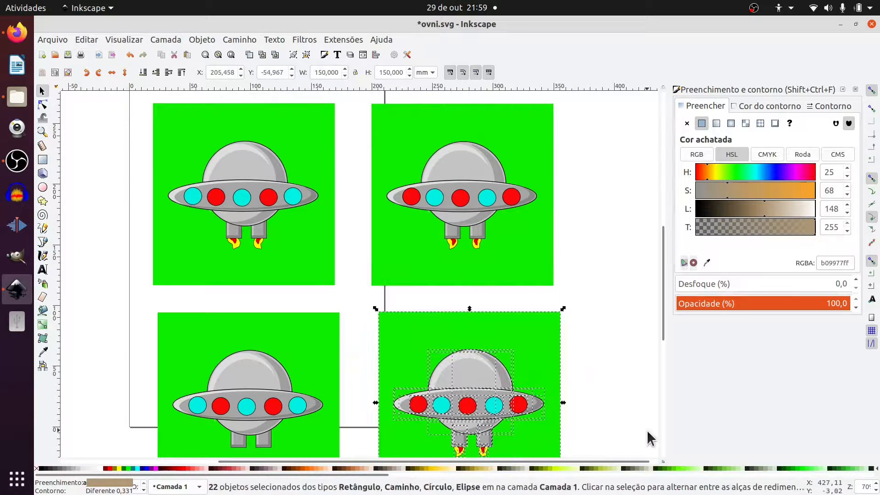
{"action": "left_click", "coordinate": [647, 430]}
Step: Delete the red and yellow flame shapes under both legs of the lower-right saucer copy
{"action": "scroll", "coordinate": [545, 377], "scroll_direction": "down", "scroll_amount": 4}
{"action": "scroll", "coordinate": [481, 374], "scroll_direction": "up", "scroll_amount": 3}
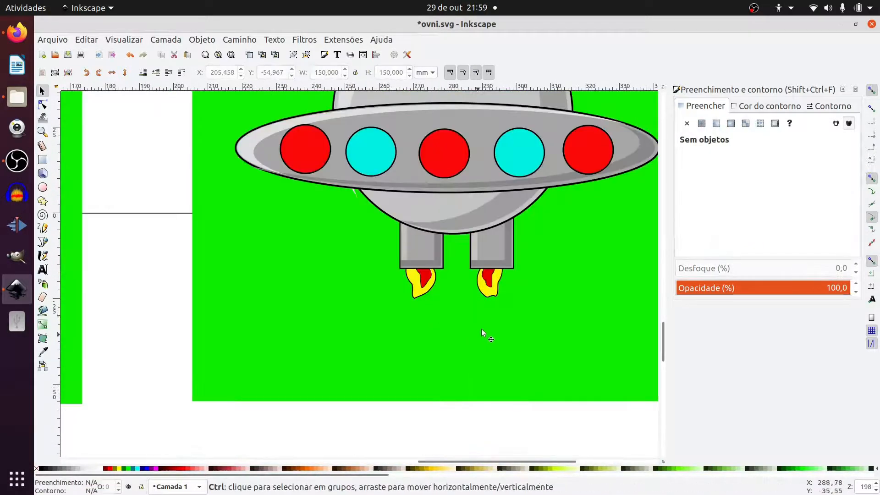
{"action": "left_click", "coordinate": [491, 282]}
{"action": "key", "text": "Delete"}
{"action": "left_click", "coordinate": [488, 282]}
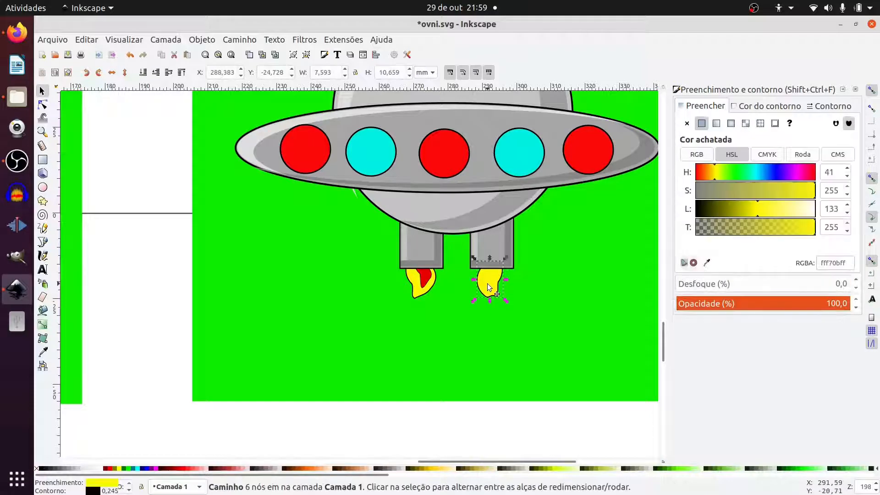
{"action": "key", "text": "Delete"}
{"action": "left_click", "coordinate": [424, 279]}
{"action": "key", "text": "Delete"}
{"action": "left_click", "coordinate": [419, 279]}
{"action": "key", "text": "Delete"}
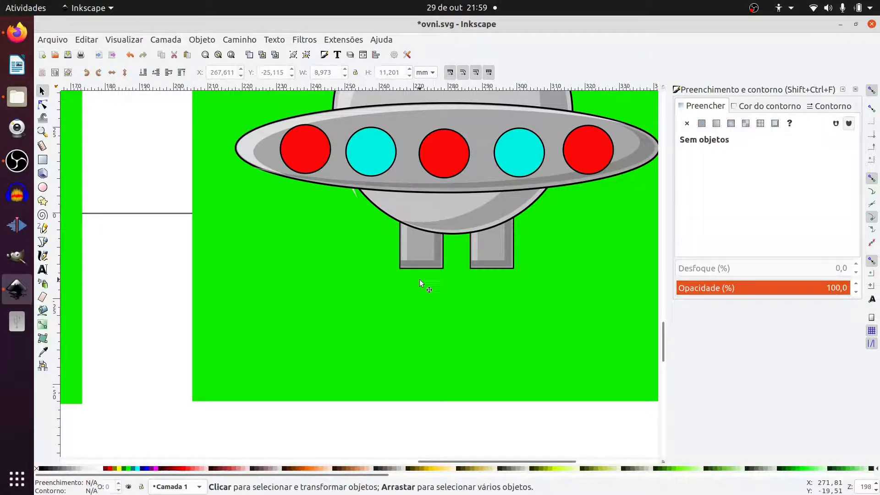
Step: Duplicate both flaming saucers together with their green squares and place the copies directly above them as a new row
{"action": "scroll", "coordinate": [416, 252], "scroll_direction": "down", "scroll_amount": 4}
{"action": "scroll", "coordinate": [252, 193], "scroll_direction": "up", "scroll_amount": 7}
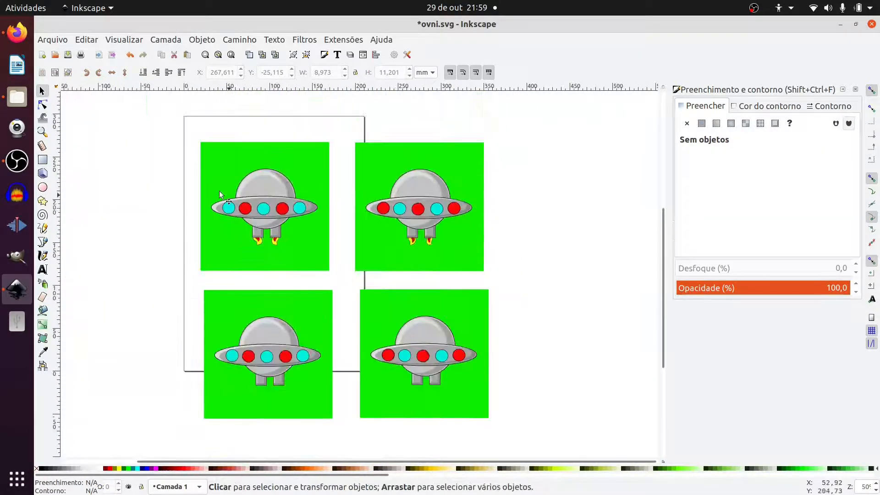
{"action": "left_click_drag", "start_coordinate": [174, 132], "coordinate": [499, 281]}
{"action": "key", "text": "ctrl+c"}
{"action": "scroll", "coordinate": [386, 247], "scroll_direction": "up", "scroll_amount": 6}
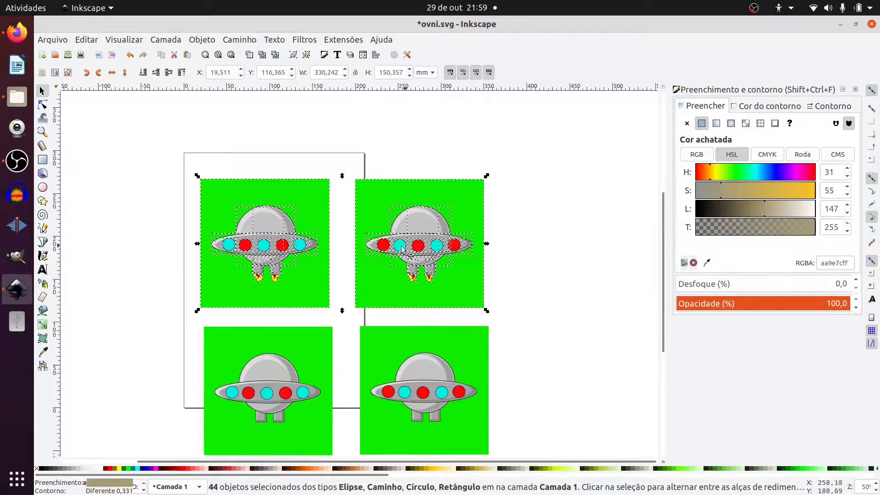
{"action": "key", "text": "ctrl+v"}
{"action": "left_click_drag", "start_coordinate": [364, 243], "coordinate": [325, 175]}
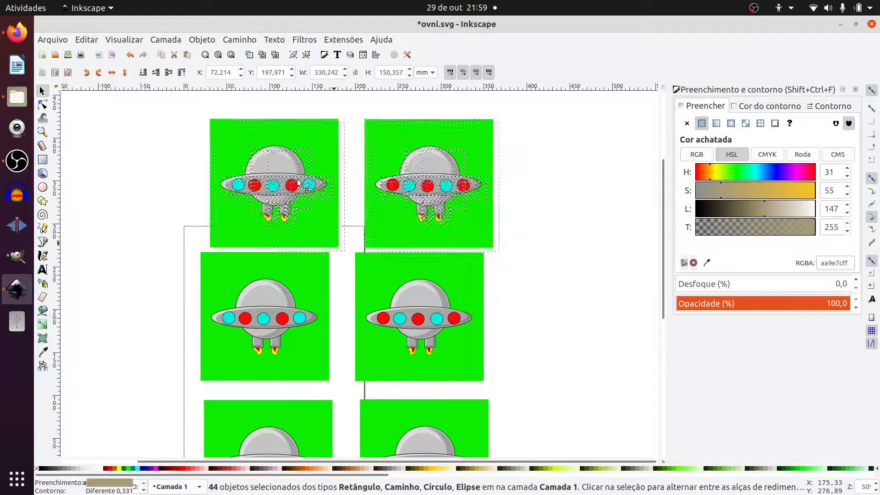
{"action": "left_click", "coordinate": [197, 186]}
Step: Enlarge and tilt the left leg's red and yellow flame on the top-left saucer to about 15.9 × 23.1 mm, fitted under the leg
{"action": "scroll", "coordinate": [277, 214], "scroll_direction": "up", "scroll_amount": 6}
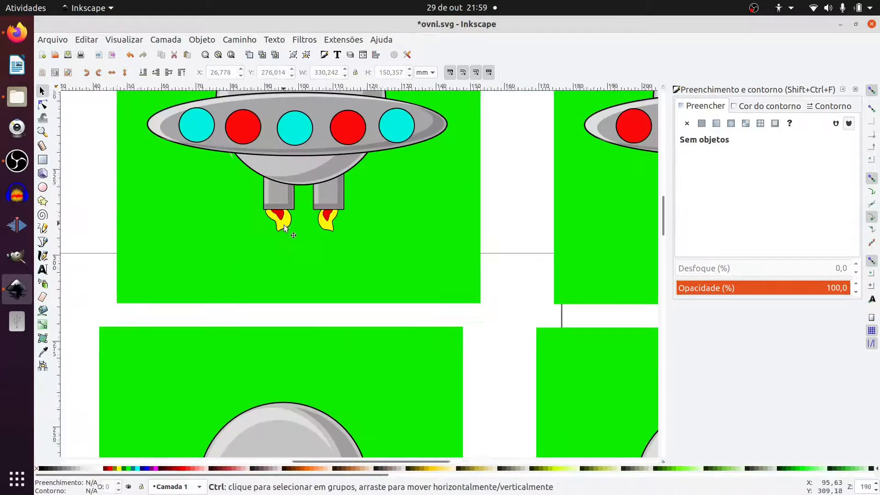
{"action": "left_click", "coordinate": [270, 203]}
{"action": "left_click", "coordinate": [270, 226], "text": "shift"}
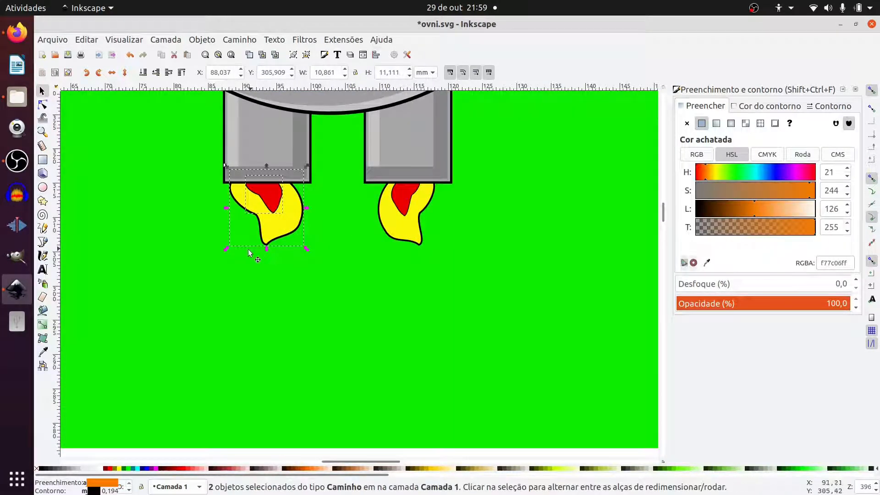
{"action": "left_click_drag", "start_coordinate": [223, 248], "coordinate": [203, 329]}
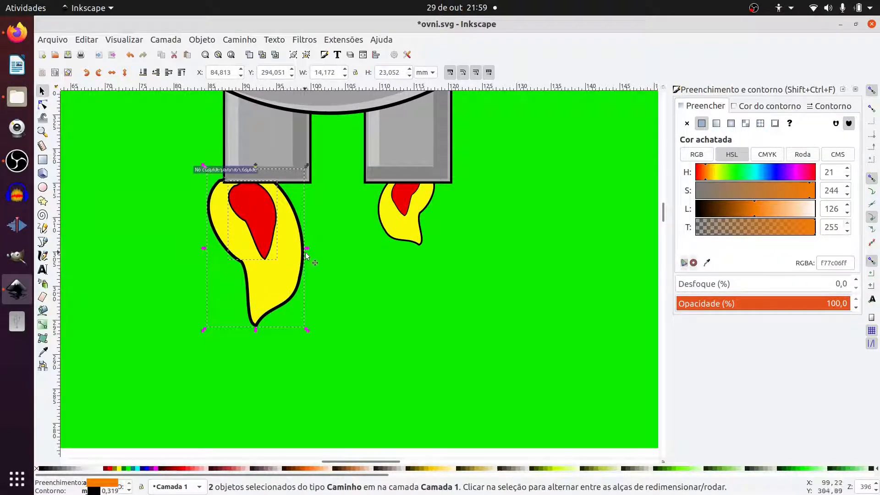
{"action": "left_click_drag", "start_coordinate": [291, 254], "coordinate": [307, 265]}
{"action": "left_click_drag", "start_coordinate": [321, 258], "coordinate": [343, 257]}
{"action": "left_click_drag", "start_coordinate": [313, 298], "coordinate": [303, 289]}
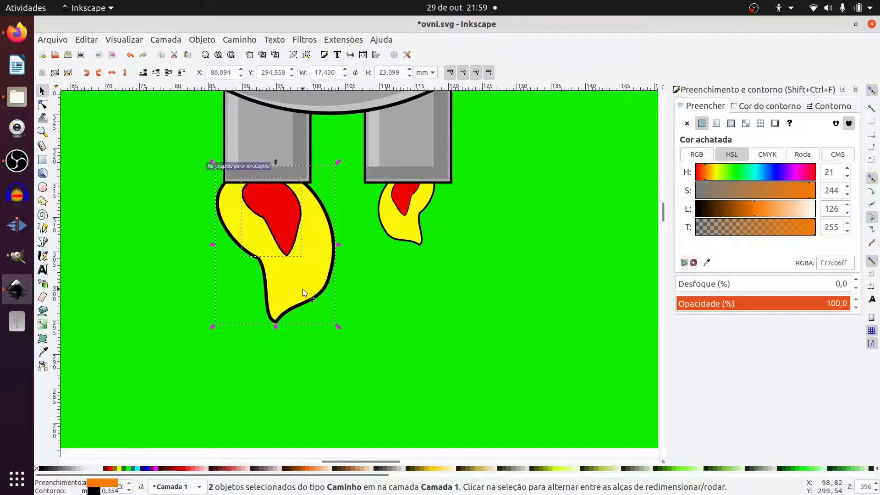
{"action": "left_click", "coordinate": [337, 326]}
{"action": "left_click_drag", "start_coordinate": [337, 326], "coordinate": [302, 320]}
{"action": "left_click_drag", "start_coordinate": [269, 289], "coordinate": [276, 288]}
{"action": "key", "text": "Right"}
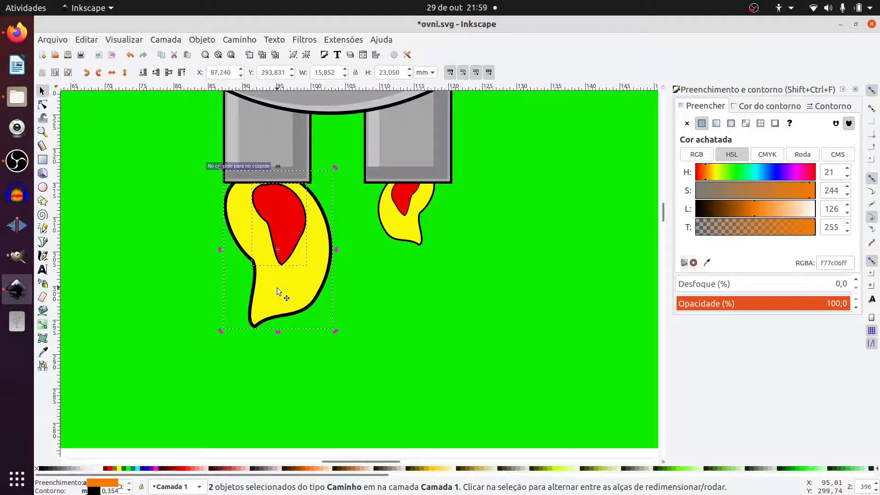
Step: Enlarge the right leg's red and yellow flame on the top-left saucer to about 12.5 × 22.1 mm, centred under the leg
{"action": "left_click", "coordinate": [399, 231]}
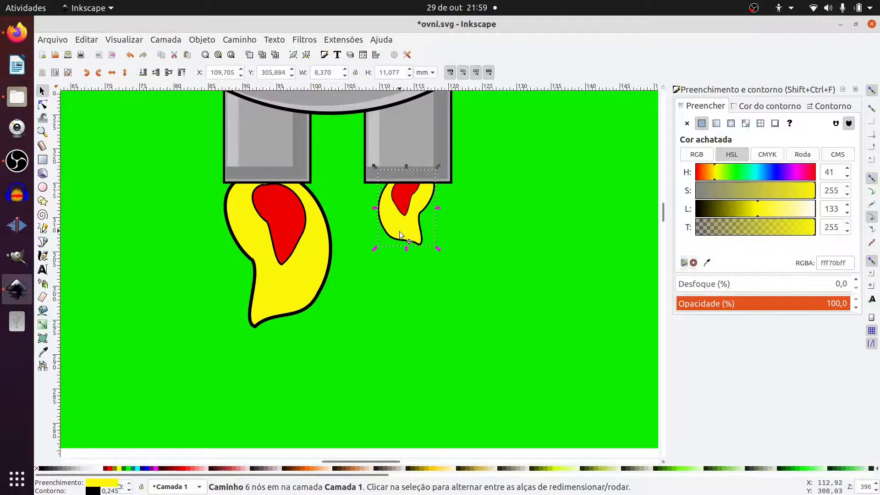
{"action": "left_click", "coordinate": [406, 202], "text": "shift"}
{"action": "left_click_drag", "start_coordinate": [411, 219], "coordinate": [431, 256]}
{"action": "left_click", "coordinate": [431, 256]}
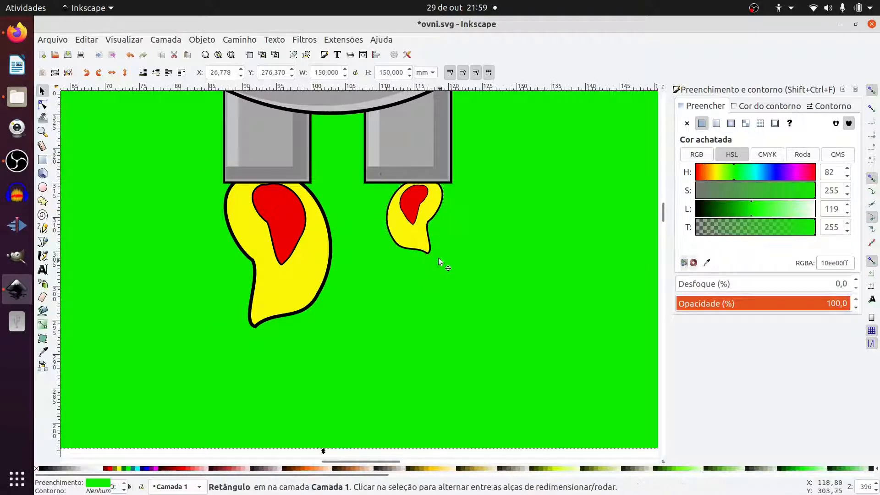
{"action": "left_click", "coordinate": [409, 213]}
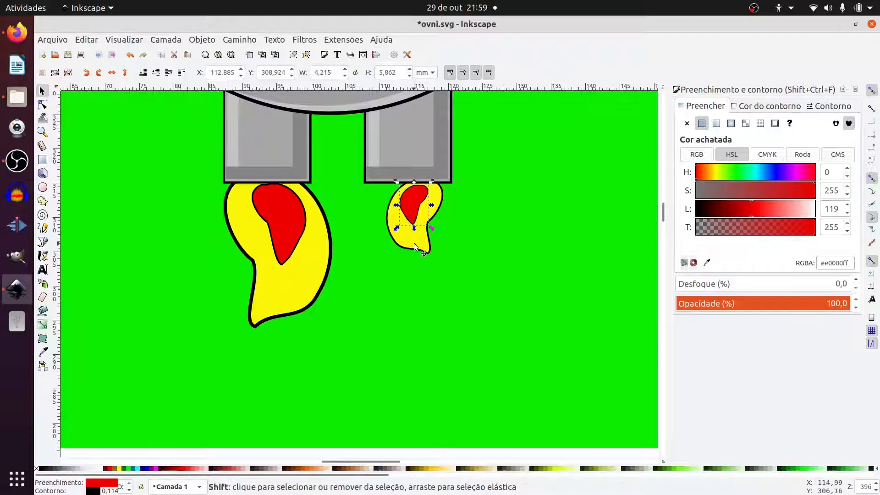
{"action": "left_click", "coordinate": [413, 244], "text": "shift"}
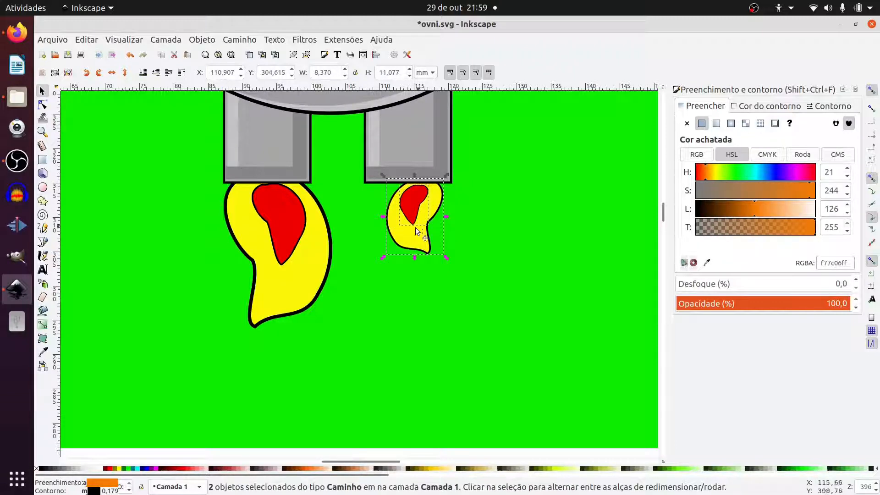
{"action": "left_click_drag", "start_coordinate": [384, 260], "coordinate": [351, 322]}
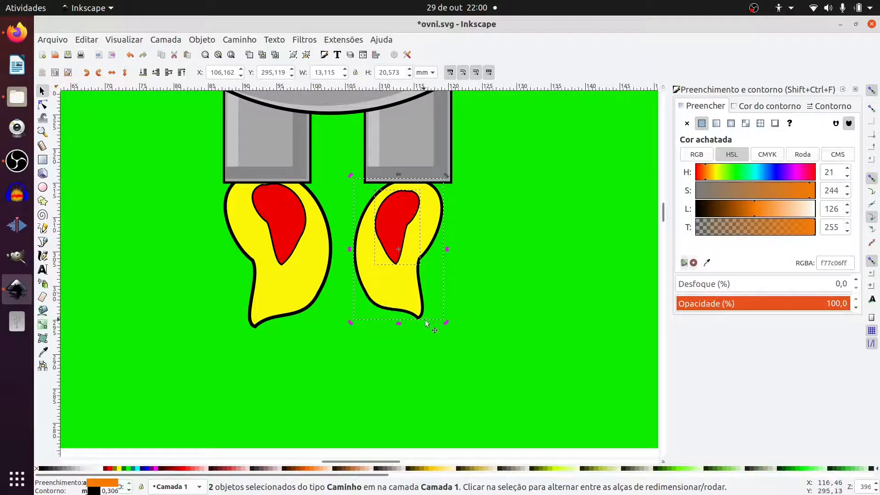
{"action": "left_click_drag", "start_coordinate": [445, 323], "coordinate": [445, 319]}
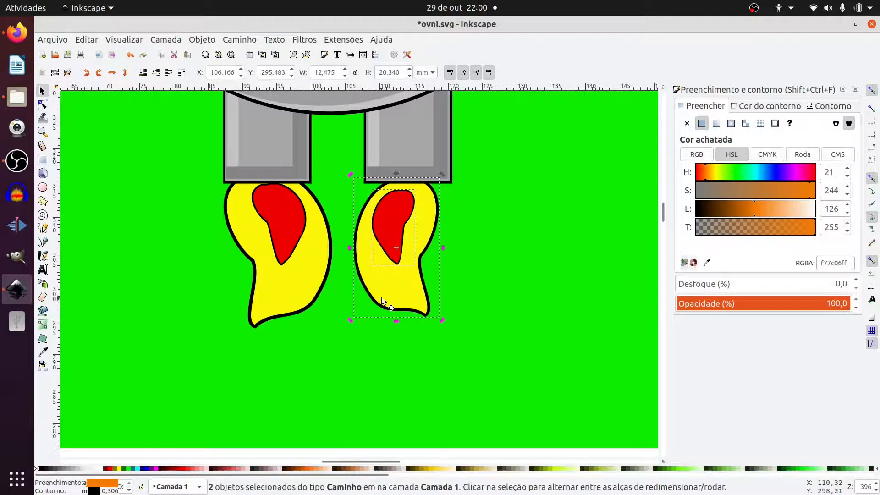
{"action": "left_click_drag", "start_coordinate": [387, 296], "coordinate": [403, 330]}
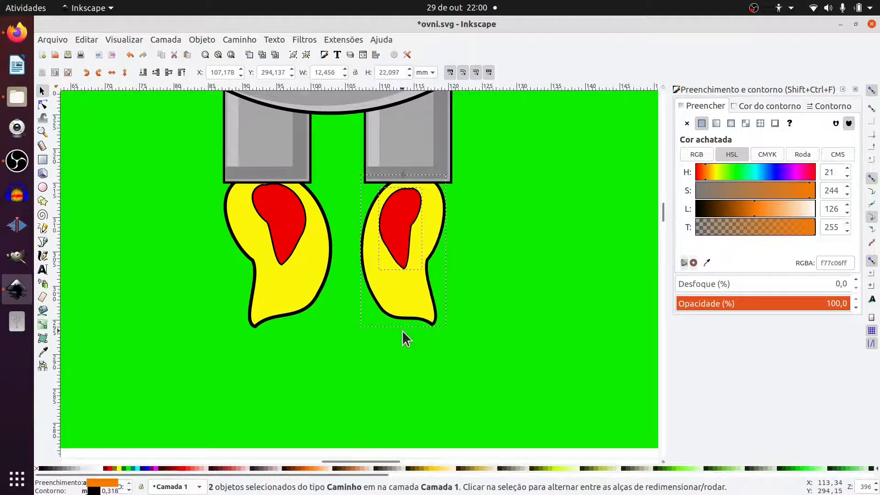
{"action": "key", "text": "Up"}
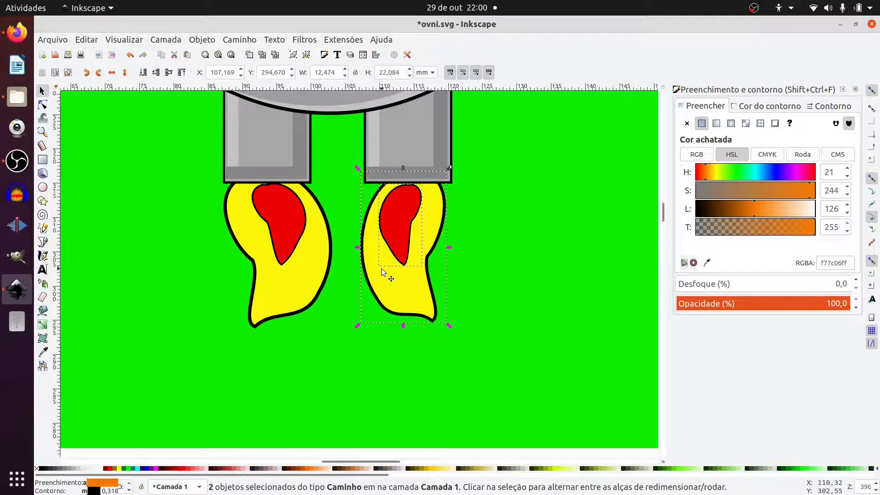
{"action": "scroll", "coordinate": [357, 293], "scroll_direction": "down", "scroll_amount": 1}
{"action": "left_click", "coordinate": [227, 354]}
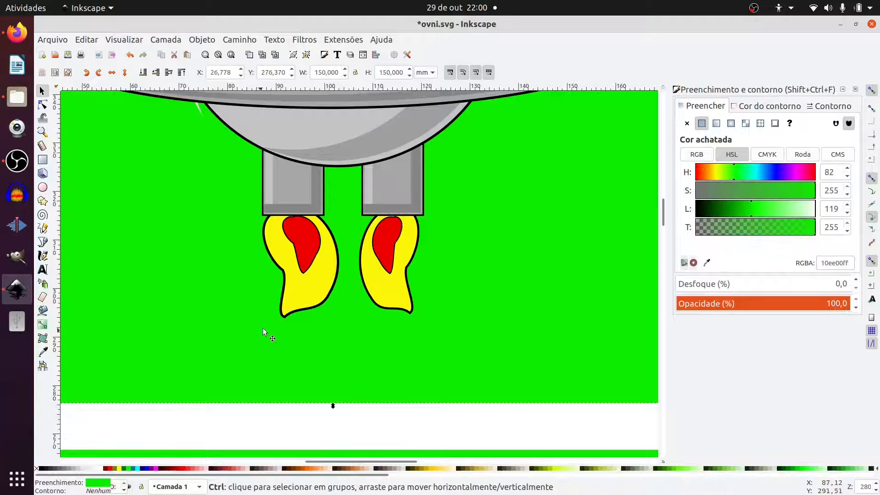
Step: Duplicate the top-left saucer's left yellow flame shape, shrink it to about 3.8 × 6 mm and place it as a spark below that flame
{"action": "scroll", "coordinate": [315, 290], "scroll_direction": "up", "scroll_amount": 1}
{"action": "left_click", "coordinate": [316, 290]}
{"action": "key", "text": "ctrl+c"}
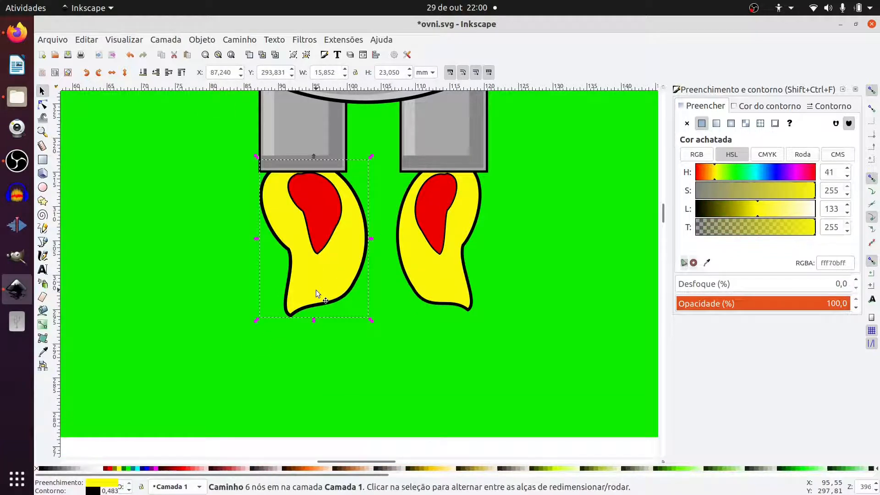
{"action": "key", "text": "ctrl+v"}
{"action": "left_click_drag", "start_coordinate": [319, 284], "coordinate": [270, 322]}
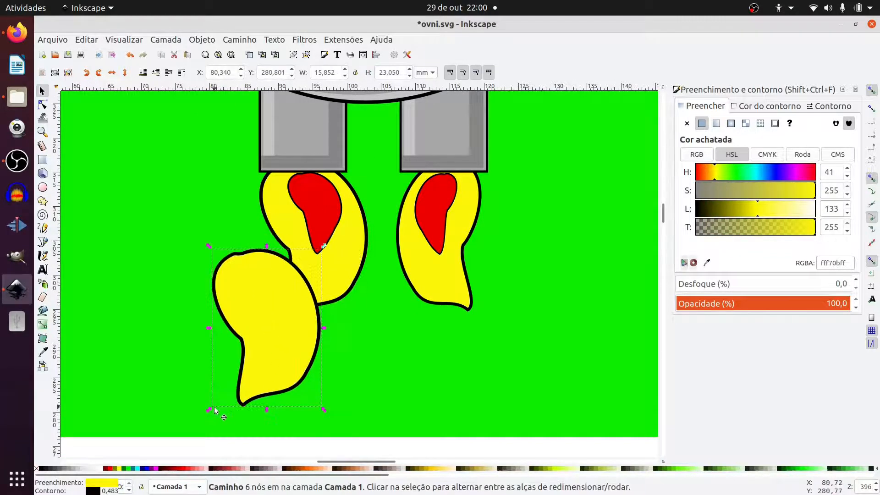
{"action": "left_click_drag", "start_coordinate": [210, 408], "coordinate": [278, 200]}
{"action": "left_click_drag", "start_coordinate": [310, 229], "coordinate": [269, 304]}
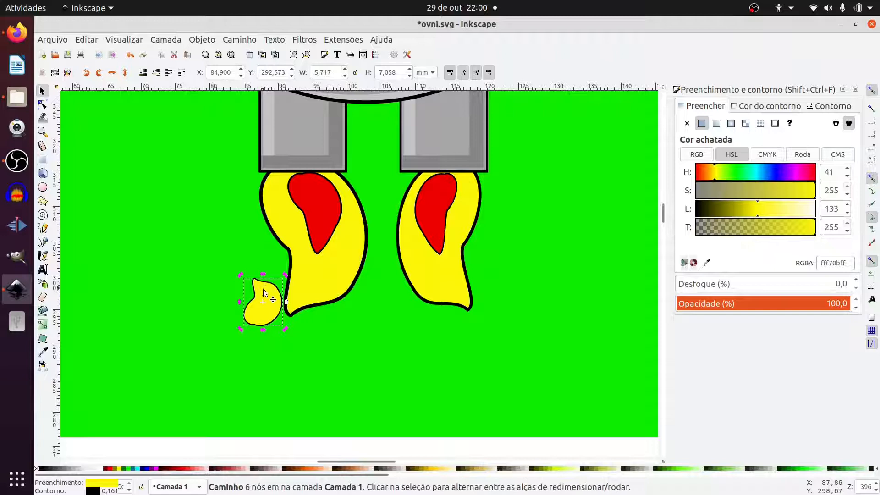
{"action": "left_click_drag", "start_coordinate": [263, 277], "coordinate": [259, 365]}
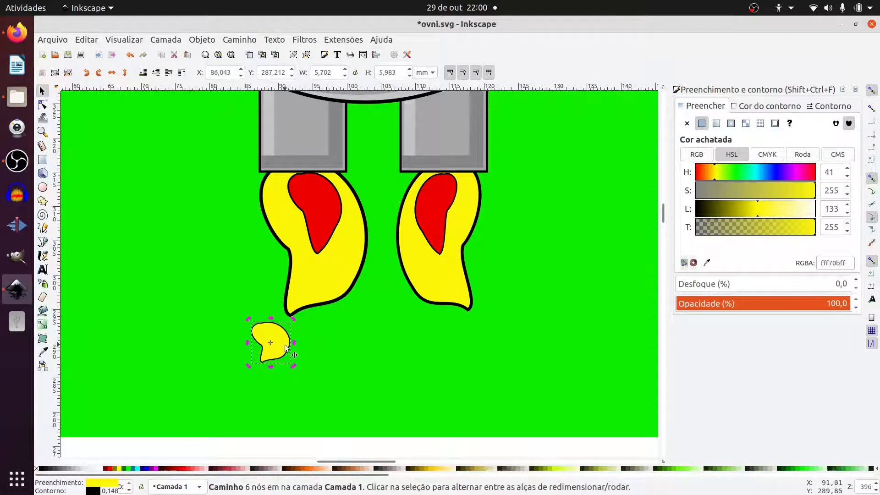
{"action": "left_click_drag", "start_coordinate": [294, 342], "coordinate": [272, 348]}
Step: Enlarge the left leg's red and yellow flame on the top-right saucer to about 15.3 × 19.8 mm and fit it under the leg
{"action": "scroll", "coordinate": [295, 355], "scroll_direction": "down", "scroll_amount": 2, "text": "ctrl"}
{"action": "scroll", "coordinate": [372, 338], "scroll_direction": "right", "scroll_amount": 15, "text": "shift"}
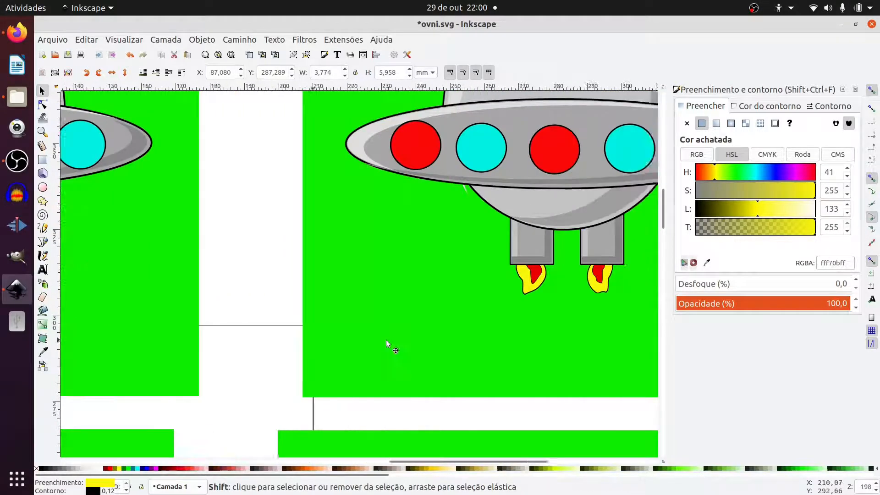
{"action": "scroll", "coordinate": [386, 340], "scroll_direction": "right", "scroll_amount": 5, "text": "shift"}
{"action": "scroll", "coordinate": [391, 298], "scroll_direction": "up", "scroll_amount": 3, "text": "ctrl"}
{"action": "left_click", "coordinate": [373, 235]}
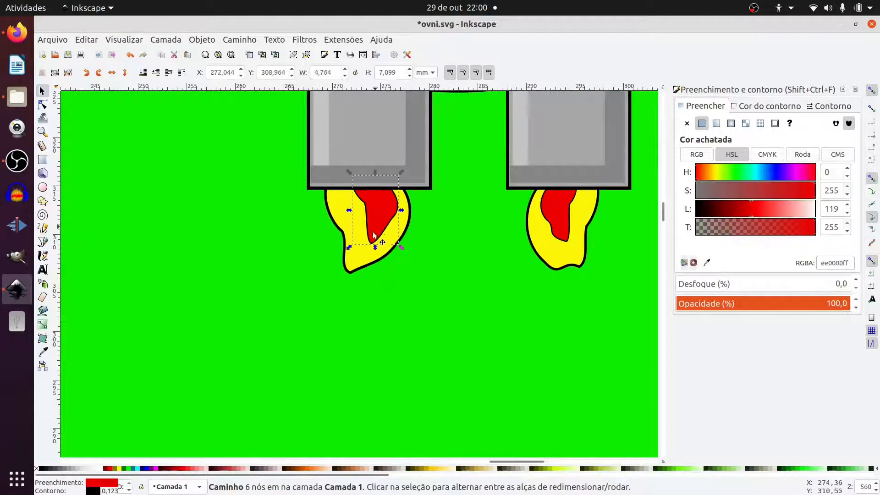
{"action": "left_click", "coordinate": [348, 261], "text": "shift"}
{"action": "left_click_drag", "start_coordinate": [321, 278], "coordinate": [286, 362]}
{"action": "left_click_drag", "start_coordinate": [415, 262], "coordinate": [439, 262]}
{"action": "left_click_drag", "start_coordinate": [371, 286], "coordinate": [384, 293]}
{"action": "scroll", "coordinate": [375, 366], "scroll_direction": "down", "scroll_amount": 5}
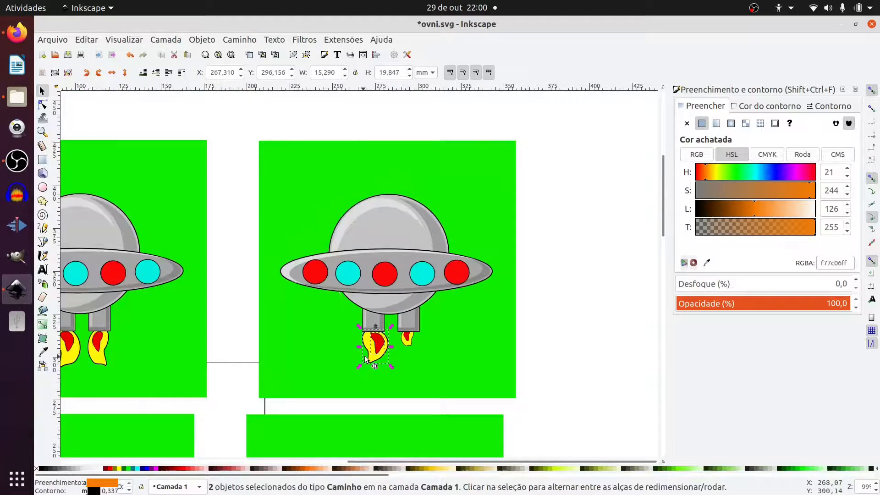
Step: Enlarge the right leg's red and yellow flame on the top-right saucer to about 13.2 × 20.7 mm and fit it under the leg
{"action": "scroll", "coordinate": [393, 353], "scroll_direction": "up", "scroll_amount": 5}
{"action": "left_click", "coordinate": [423, 317]}
{"action": "left_click", "coordinate": [416, 343], "text": "shift"}
{"action": "left_click_drag", "start_coordinate": [423, 359], "coordinate": [413, 440]}
{"action": "scroll", "coordinate": [417, 341], "scroll_direction": "down", "scroll_amount": 1}
{"action": "left_click_drag", "start_coordinate": [451, 342], "coordinate": [425, 357]}
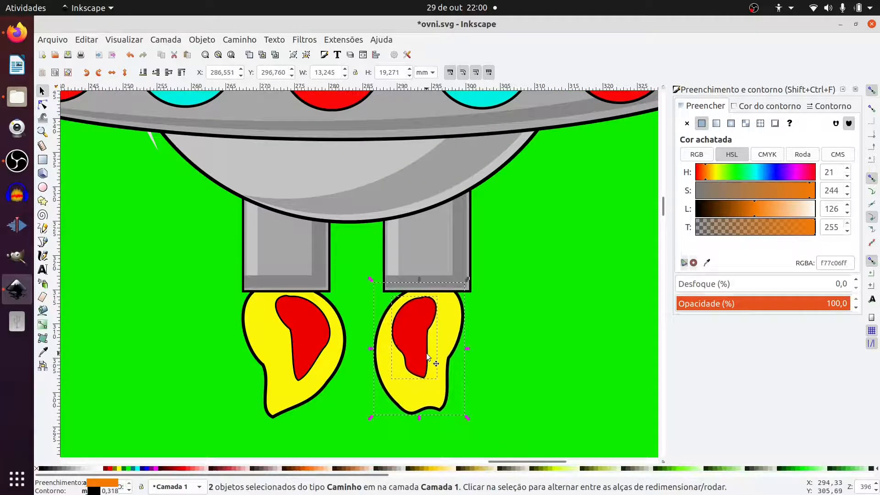
{"action": "left_click_drag", "start_coordinate": [416, 417], "coordinate": [416, 427]}
{"action": "left_click_drag", "start_coordinate": [461, 327], "coordinate": [460, 325]}
{"action": "scroll", "coordinate": [429, 369], "scroll_direction": "down", "scroll_amount": 2, "text": "ctrl"}
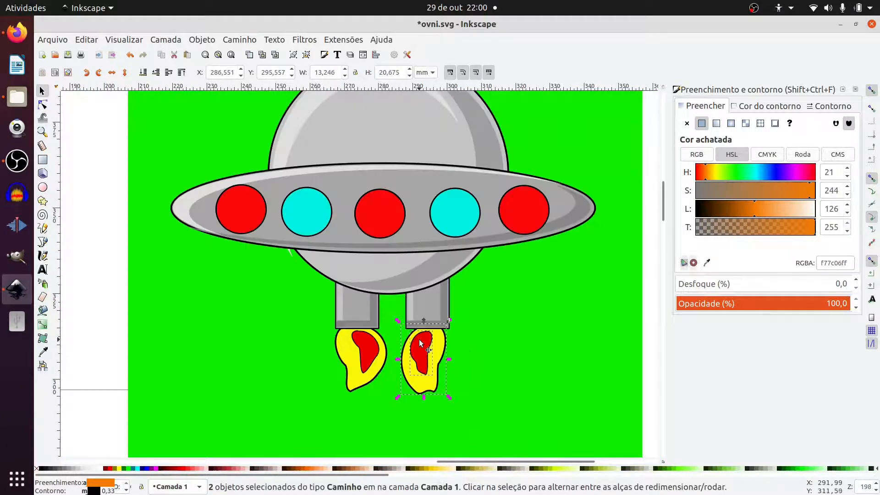
{"action": "left_click_drag", "start_coordinate": [409, 348], "coordinate": [421, 359]}
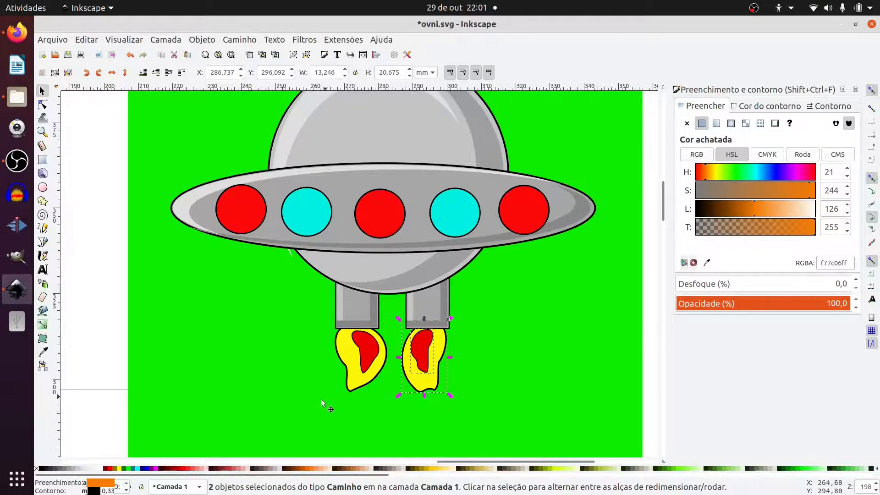
Step: Paste the copied yellow flame, shrink it to about 4.3 × 5.5 mm and place it as a spark below the top-right saucer's right flame
{"action": "left_click", "coordinate": [386, 386]}
{"action": "scroll", "coordinate": [388, 387], "scroll_direction": "up", "scroll_amount": 2, "text": "ctrl"}
{"action": "left_click", "coordinate": [388, 387], "text": "ctrl"}
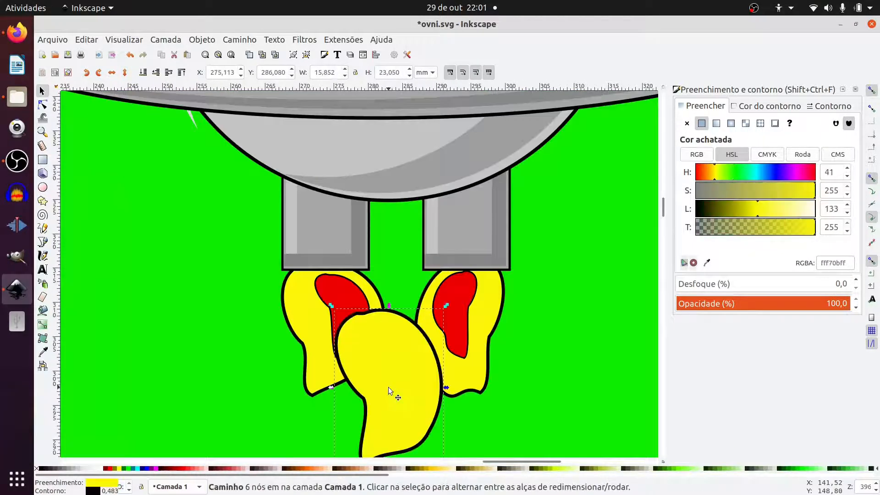
{"action": "scroll", "coordinate": [388, 391], "scroll_direction": "down", "scroll_amount": 4}
{"action": "left_click_drag", "start_coordinate": [331, 233], "coordinate": [488, 354]}
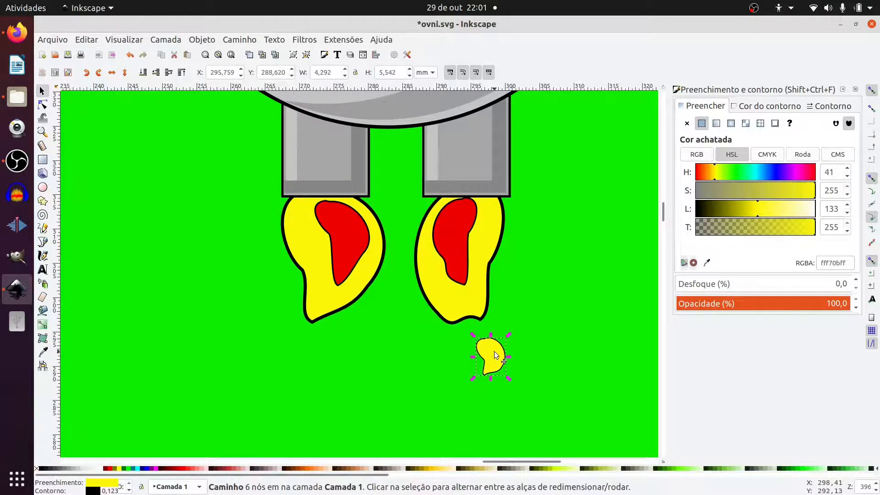
{"action": "scroll", "coordinate": [442, 316], "scroll_direction": "down", "scroll_amount": 4}
{"action": "left_click", "coordinate": [551, 364]}
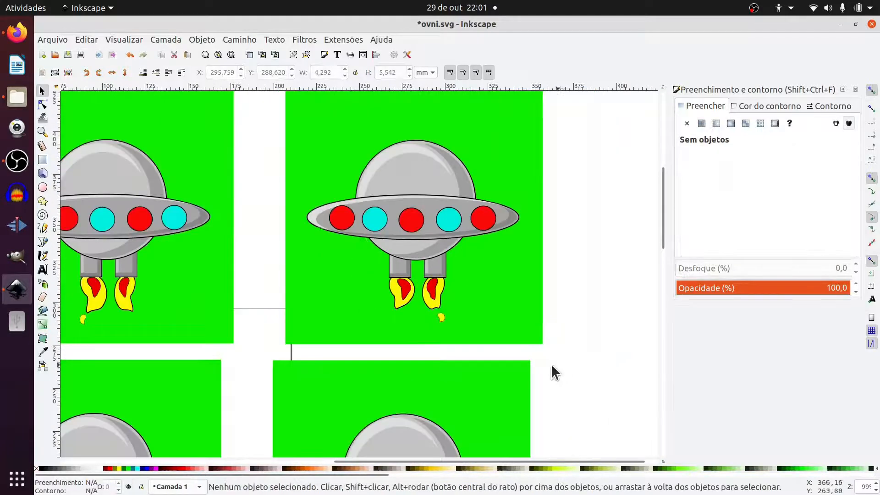
{"action": "scroll", "coordinate": [460, 352], "scroll_direction": "down", "scroll_amount": 1}
{"action": "scroll", "coordinate": [451, 341], "scroll_direction": "left", "scroll_amount": 2}
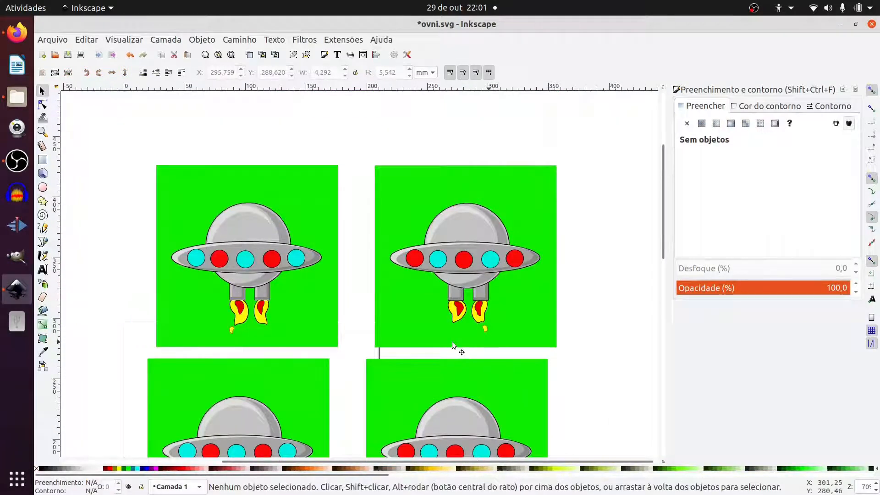
{"action": "scroll", "coordinate": [409, 326], "scroll_direction": "down", "scroll_amount": 2}
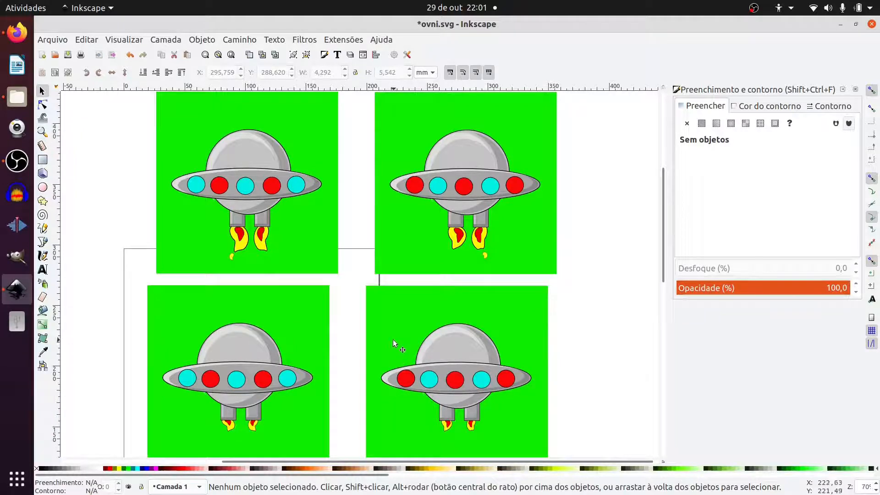
Step: Look over all the saucer copies from the large-flame pair down to the flameless pair
{"action": "scroll", "coordinate": [392, 339], "scroll_direction": "down", "scroll_amount": 1}
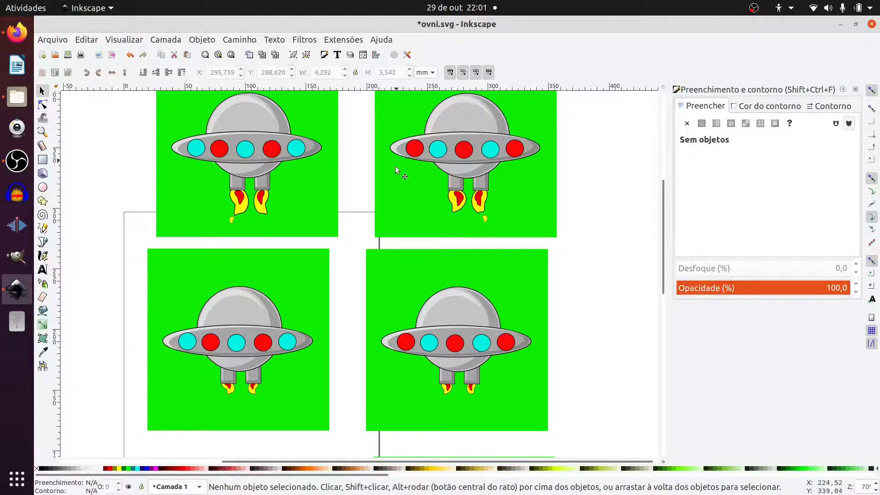
{"action": "scroll", "coordinate": [395, 168], "scroll_direction": "down", "scroll_amount": 4}
{"action": "scroll", "coordinate": [358, 250], "scroll_direction": "down", "scroll_amount": 1}
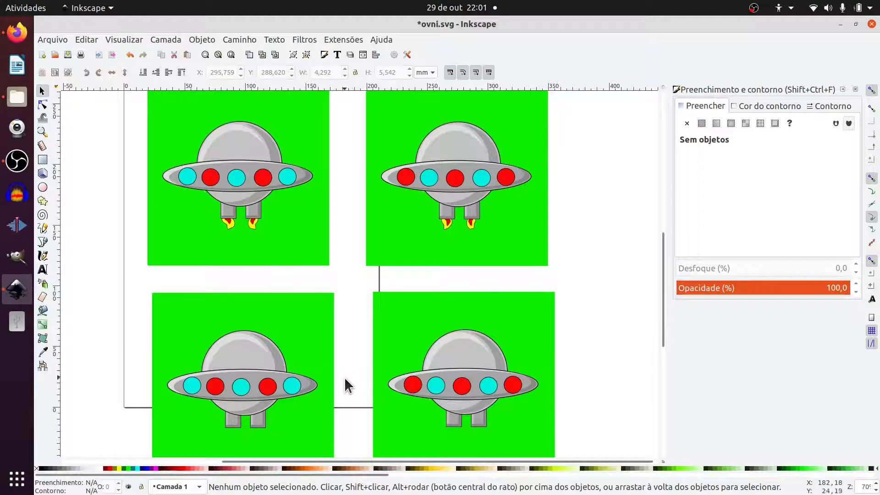
{"action": "scroll", "coordinate": [345, 375], "scroll_direction": "up", "scroll_amount": 2}
{"action": "scroll", "coordinate": [340, 373], "scroll_direction": "down", "scroll_amount": 1}
{"action": "scroll", "coordinate": [310, 356], "scroll_direction": "down", "scroll_amount": 3}
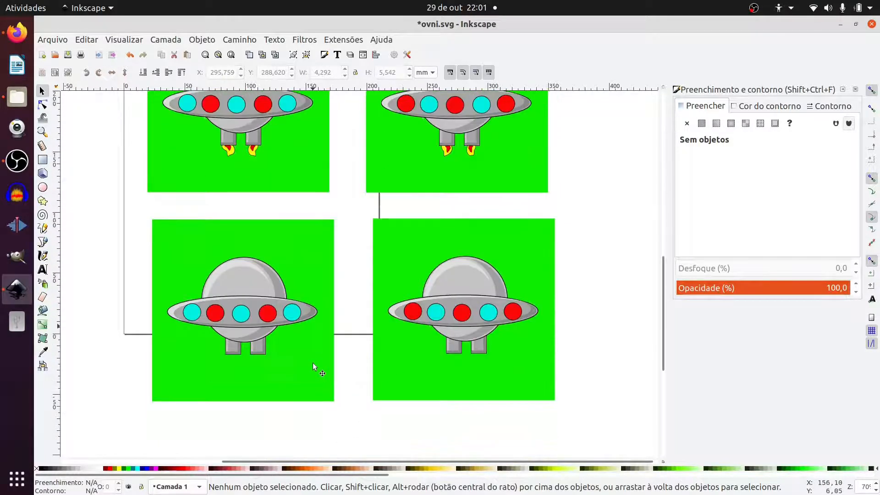
{"action": "scroll", "coordinate": [313, 367], "scroll_direction": "up", "scroll_amount": 5}
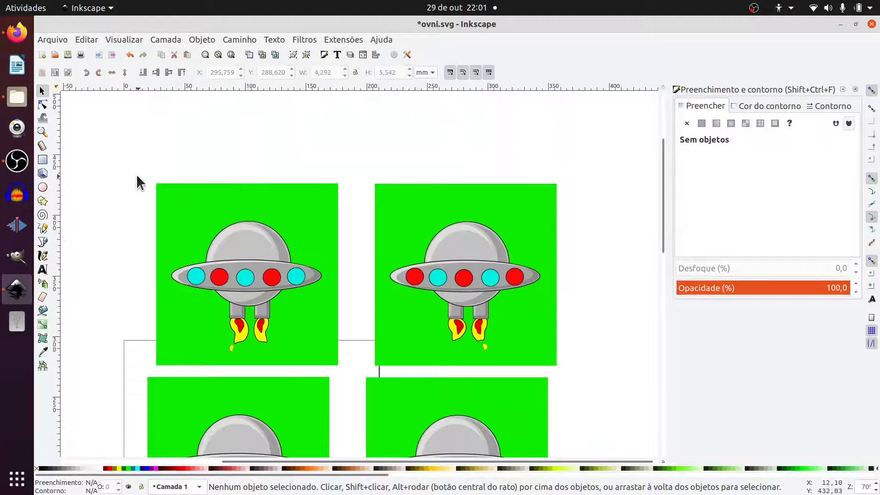
Step: Copy the cyan-ended saucer with large flames and its green square, and place the pasted copy directly above the original
{"action": "left_click_drag", "start_coordinate": [132, 172], "coordinate": [345, 372]}
{"action": "key", "text": "ctrl+c"}
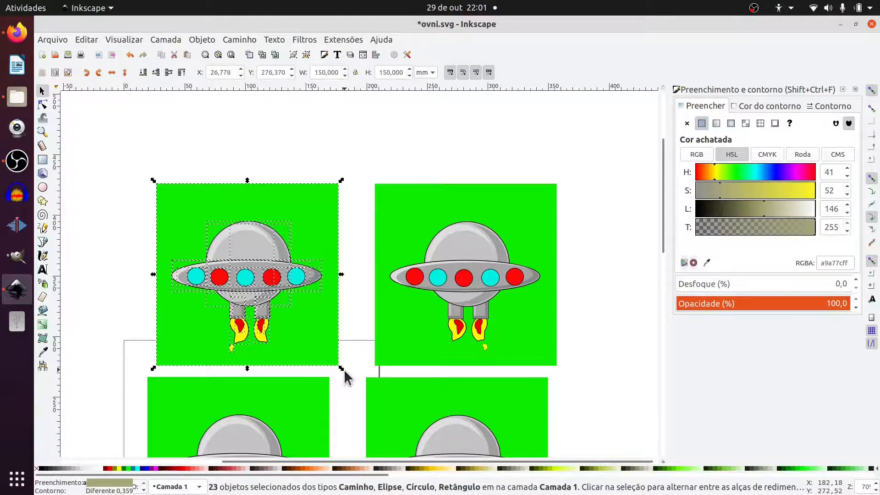
{"action": "key", "text": "ctrl+v"}
{"action": "scroll", "coordinate": [317, 342], "scroll_direction": "up", "scroll_amount": 3}
{"action": "left_click_drag", "start_coordinate": [302, 416], "coordinate": [209, 123]}
{"action": "left_click", "coordinate": [148, 220]}
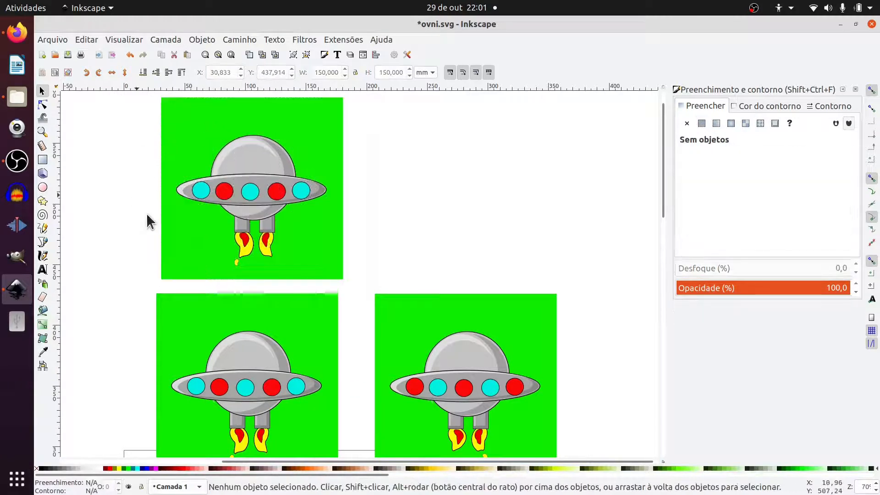
Step: Delete the yellow and red flame shapes under the right leg of the new top saucer
{"action": "scroll", "coordinate": [238, 221], "scroll_direction": "up", "scroll_amount": 1, "text": "ctrl"}
{"action": "scroll", "coordinate": [238, 221], "scroll_direction": "up", "scroll_amount": 3, "text": "ctrl"}
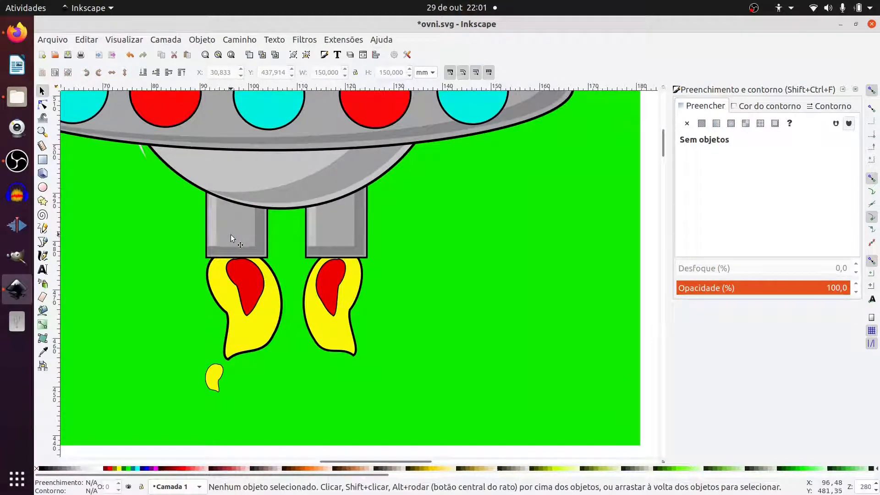
{"action": "scroll", "coordinate": [239, 211], "scroll_direction": "left", "scroll_amount": 2, "text": "shift"}
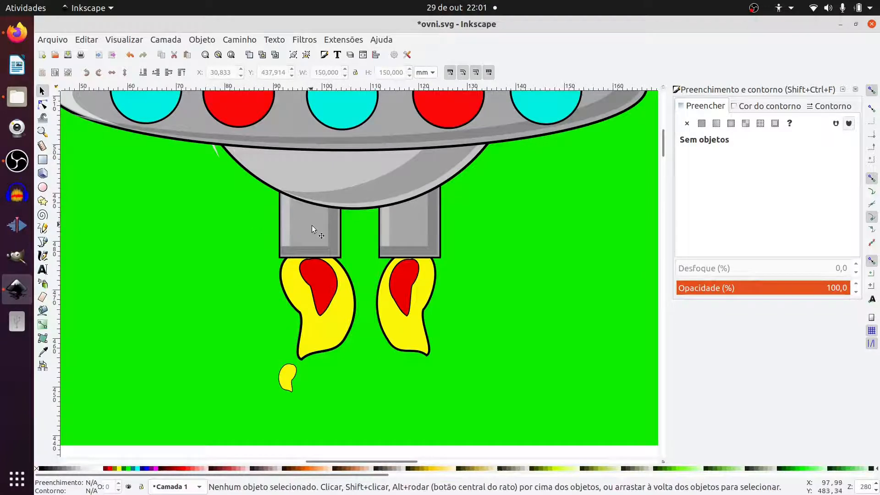
{"action": "scroll", "coordinate": [311, 223], "scroll_direction": "up", "scroll_amount": 1, "text": "ctrl"}
{"action": "scroll", "coordinate": [311, 222], "scroll_direction": "up", "scroll_amount": 1, "text": "ctrl"}
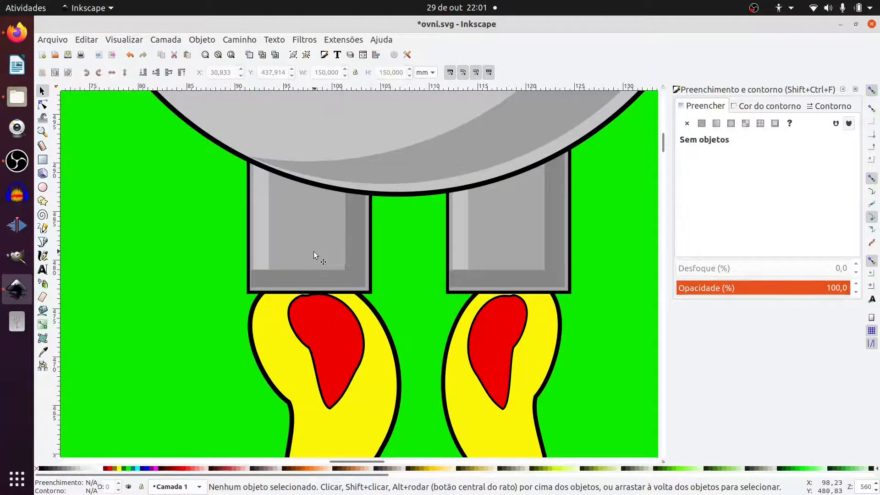
{"action": "scroll", "coordinate": [316, 275], "scroll_direction": "down", "scroll_amount": 2, "text": "ctrl"}
{"action": "left_click", "coordinate": [404, 361]}
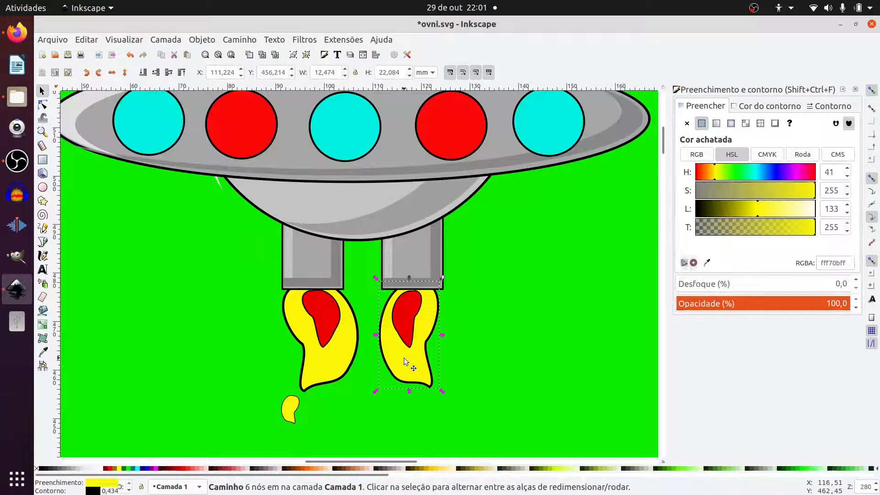
{"action": "key", "text": "Delete"}
{"action": "left_click", "coordinate": [404, 324]}
{"action": "key", "text": "Delete"}
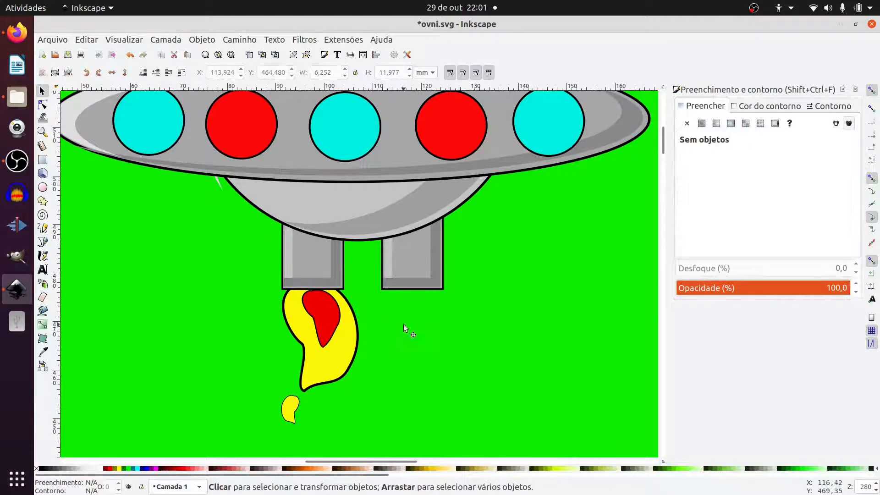
Step: Rotate the top saucer's left leg with its flame and spark outward around a pivot set in the saucer's lower body
{"action": "left_click", "coordinate": [289, 405]}
{"action": "left_click", "coordinate": [323, 362], "text": "shift"}
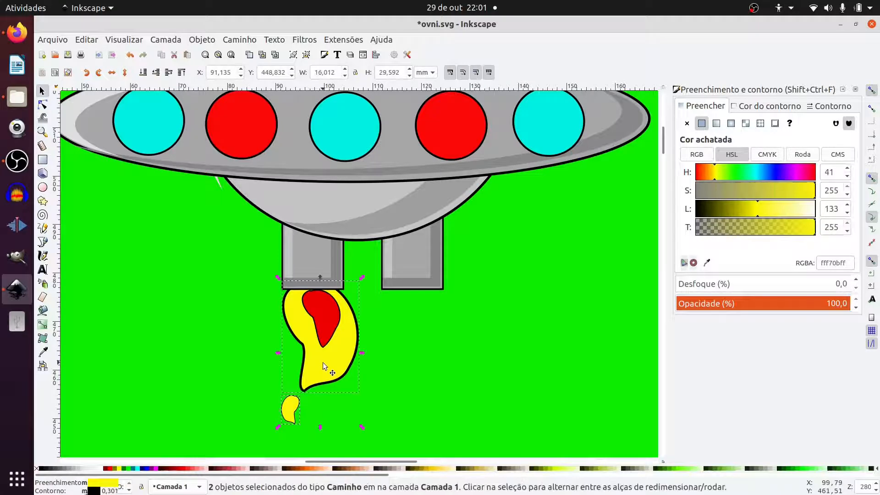
{"action": "left_click", "coordinate": [322, 320], "text": "shift"}
{"action": "scroll", "coordinate": [282, 270], "scroll_direction": "up", "scroll_amount": 2, "text": "ctrl"}
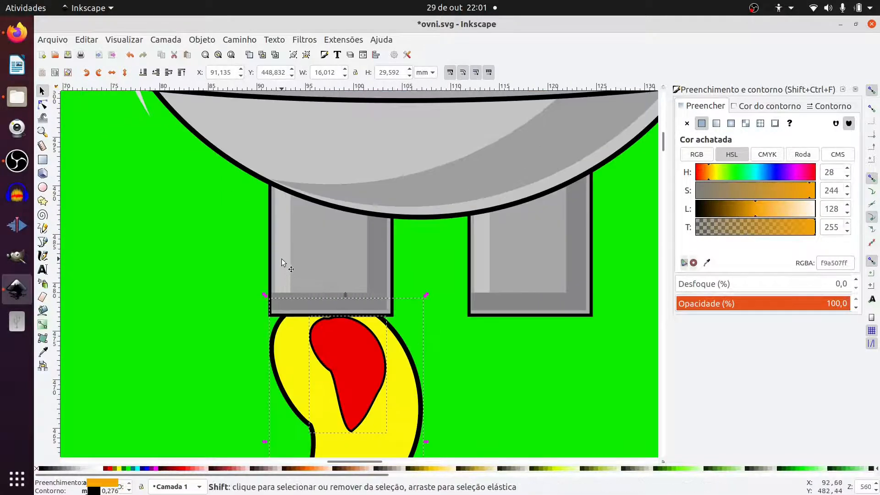
{"action": "left_click", "coordinate": [282, 259], "text": "shift"}
{"action": "left_click", "coordinate": [377, 253], "text": "shift"}
{"action": "left_click", "coordinate": [318, 249], "text": "shift"}
{"action": "scroll", "coordinate": [354, 284], "scroll_direction": "down", "scroll_amount": 4, "text": "ctrl"}
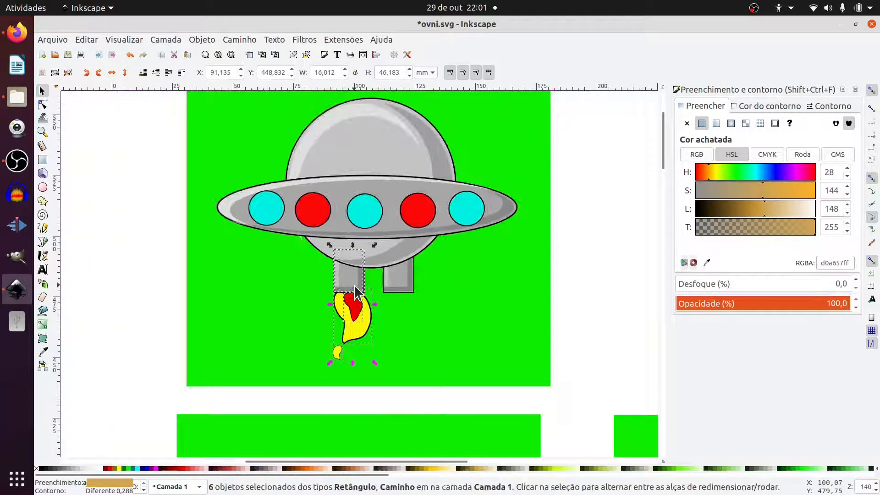
{"action": "left_click", "coordinate": [349, 274]}
{"action": "scroll", "coordinate": [349, 246], "scroll_direction": "up", "scroll_amount": 3}
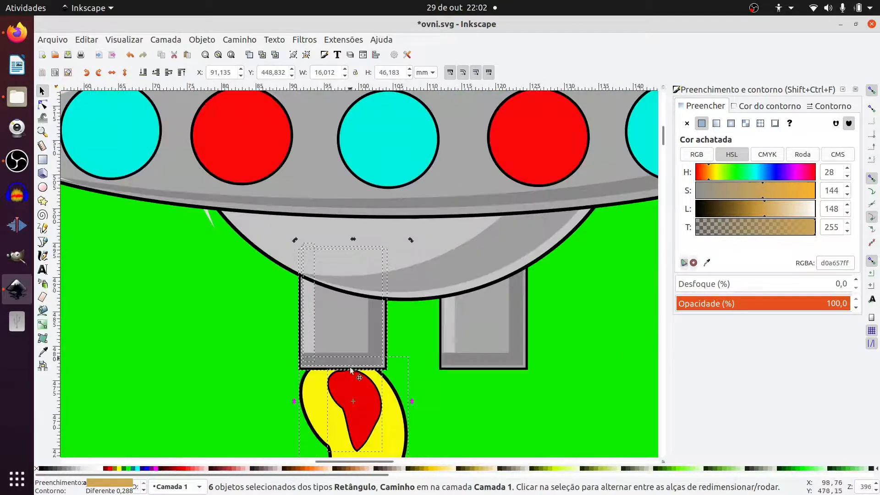
{"action": "left_click_drag", "start_coordinate": [354, 402], "coordinate": [389, 255]}
{"action": "scroll", "coordinate": [321, 367], "scroll_direction": "down", "scroll_amount": 6}
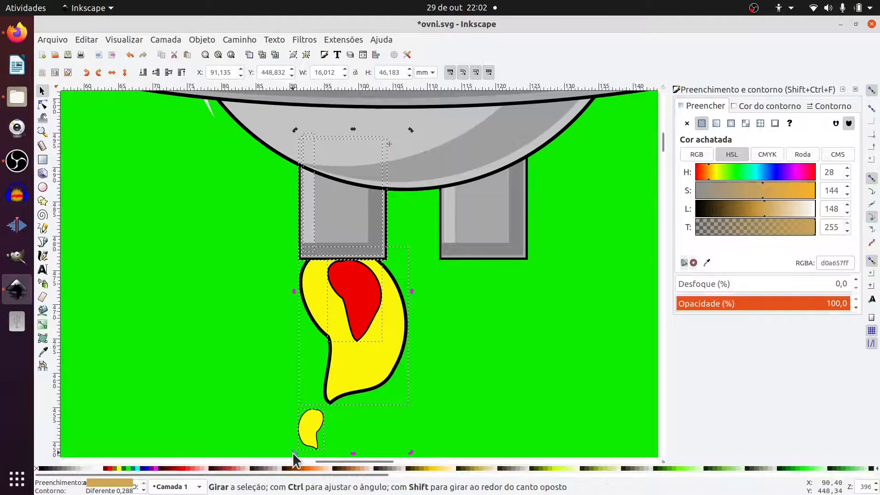
{"action": "left_click_drag", "start_coordinate": [293, 452], "coordinate": [163, 315]}
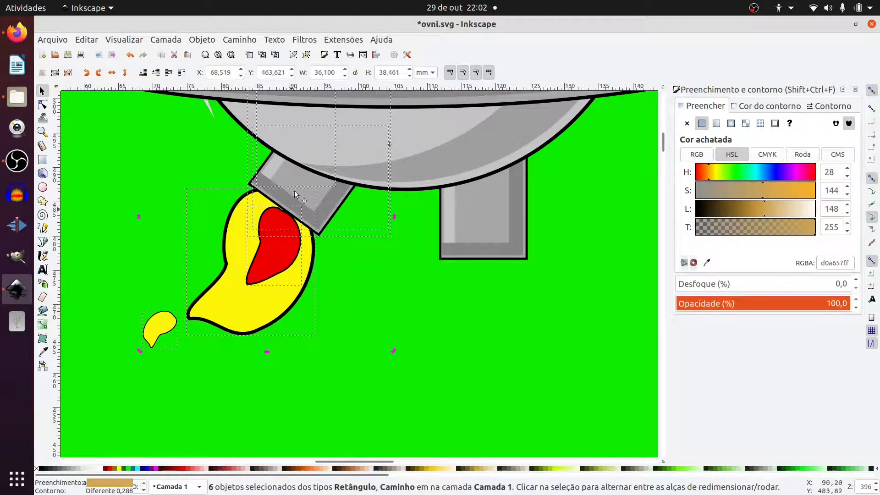
Step: Tilt the whole top saucer clockwise on its green square, leaving the square itself unrotated
{"action": "key", "text": "minus"}
{"action": "key", "text": "minus"}
{"action": "key", "text": "minus"}
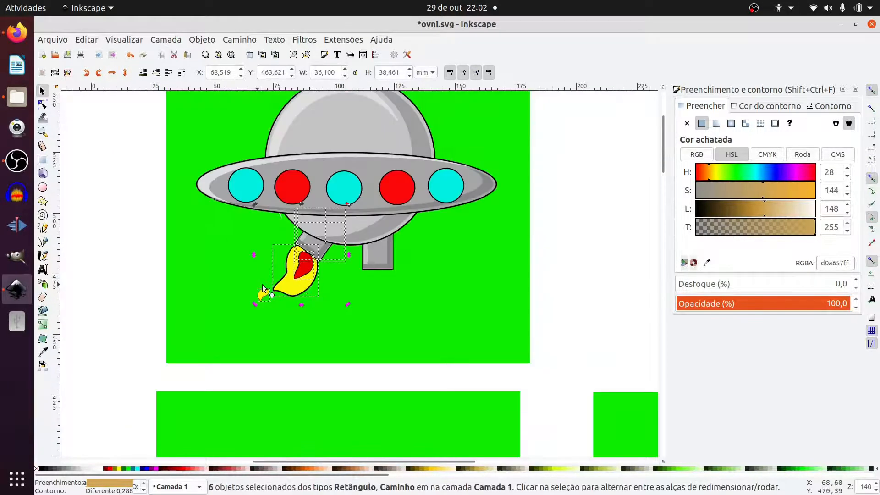
{"action": "left_click", "coordinate": [121, 235]}
{"action": "scroll", "coordinate": [132, 213], "scroll_direction": "up", "scroll_amount": 4}
{"action": "left_click_drag", "start_coordinate": [126, 128], "coordinate": [545, 393]}
{"action": "left_click", "coordinate": [370, 198]}
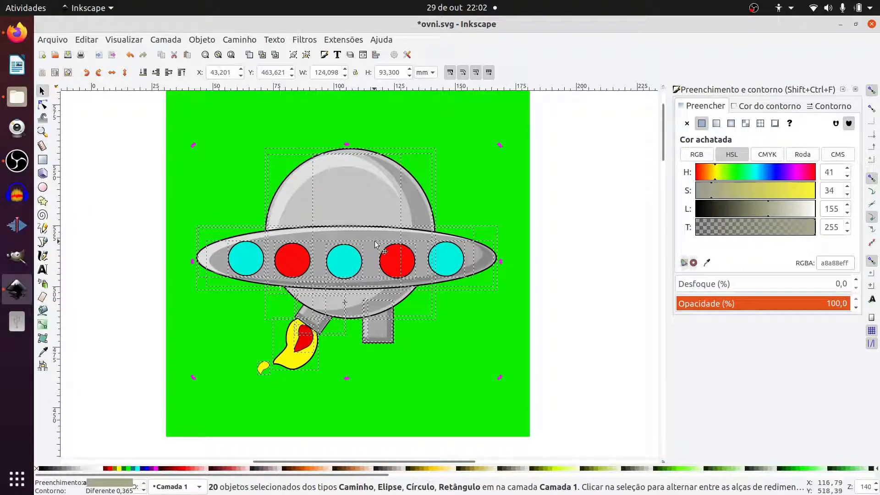
{"action": "left_click_drag", "start_coordinate": [499, 146], "coordinate": [543, 227]}
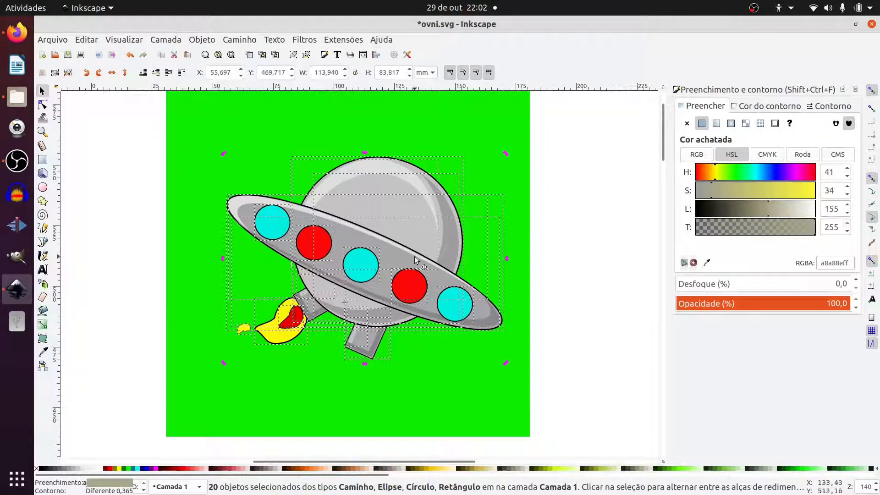
Step: Duplicate the tilted saucer with its green square and place the duplicate beside it on the right
{"action": "scroll", "coordinate": [138, 245], "scroll_direction": "down", "scroll_amount": 2, "text": "ctrl"}
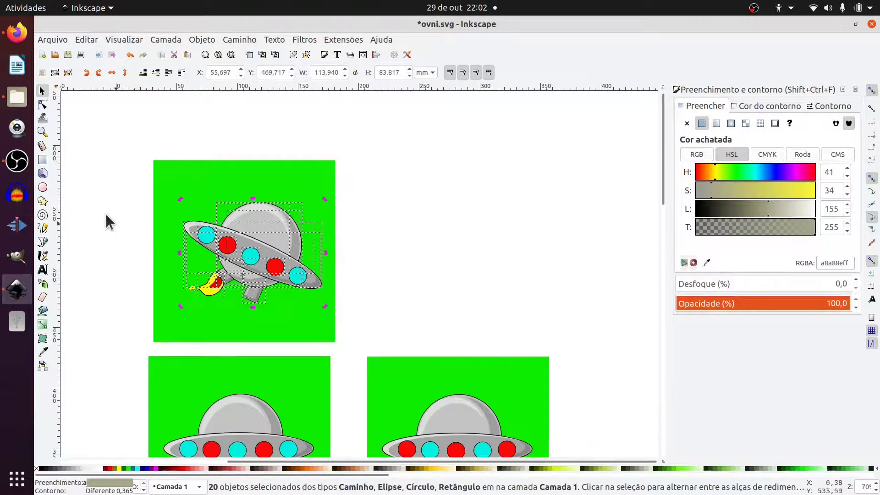
{"action": "left_click", "coordinate": [103, 192]}
{"action": "left_click_drag", "start_coordinate": [107, 148], "coordinate": [361, 345]}
{"action": "key", "text": "ctrl+d"}
{"action": "left_click_drag", "start_coordinate": [202, 238], "coordinate": [420, 243]}
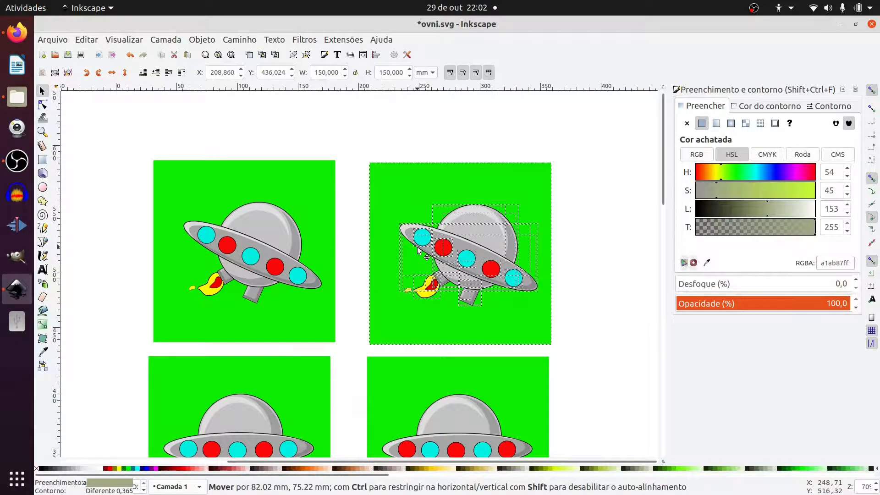
{"action": "left_click", "coordinate": [617, 284]}
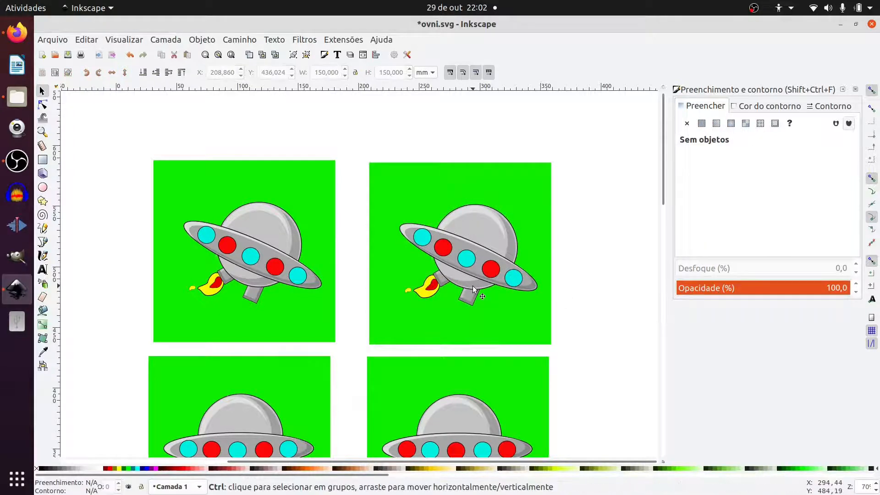
Step: Recolour the two red lights of the right tilted saucer with the cyan of its other lights
{"action": "scroll", "coordinate": [472, 285], "scroll_direction": "up", "scroll_amount": 2, "text": "ctrl"}
{"action": "left_click", "coordinate": [513, 252]}
{"action": "left_click", "coordinate": [418, 217], "text": "shift"}
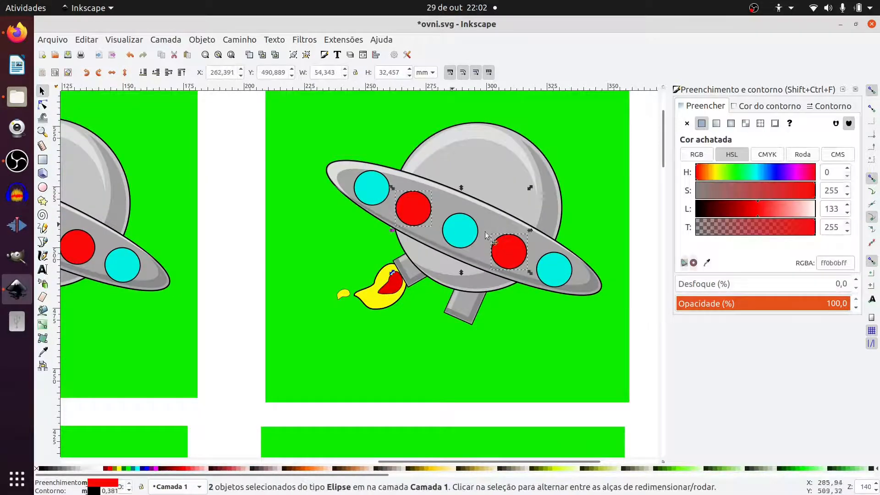
{"action": "left_click", "coordinate": [553, 268]}
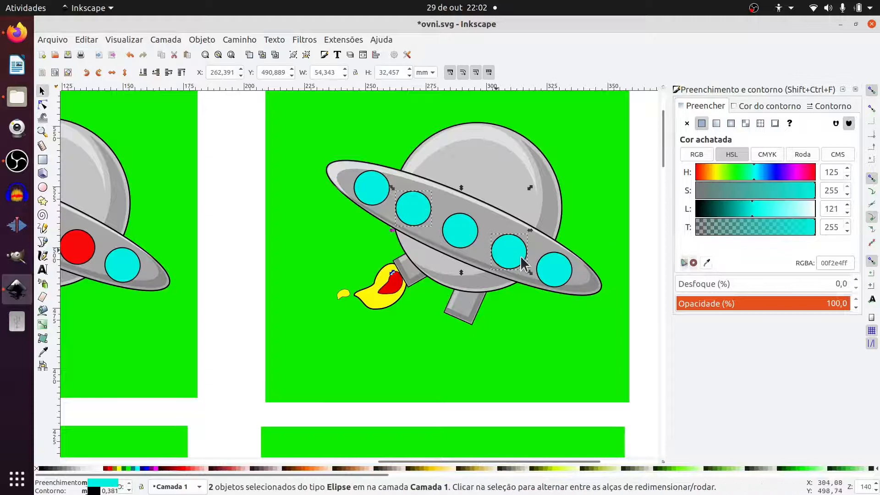
Step: Recolour the middle and two outer lights of the right tilted saucer with the red of the left saucer's light
{"action": "left_click", "coordinate": [556, 265]}
{"action": "left_click", "coordinate": [457, 227], "text": "shift"}
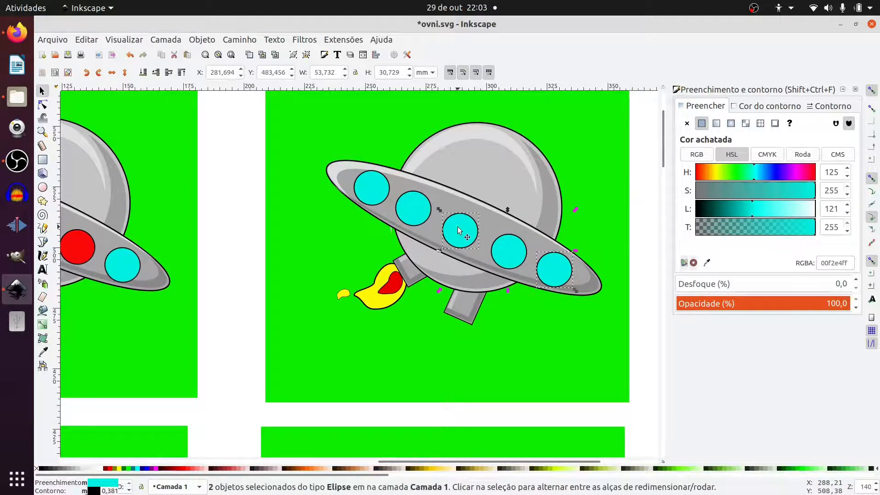
{"action": "left_click", "coordinate": [373, 187], "text": "shift"}
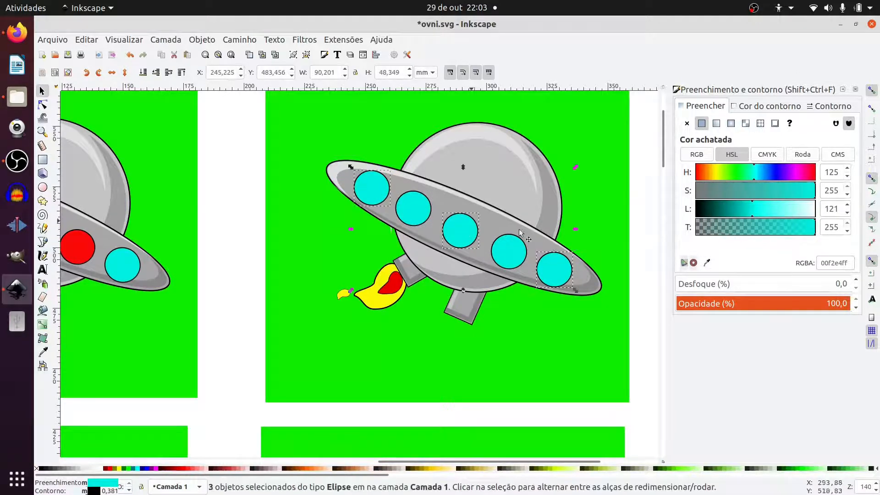
{"action": "left_click", "coordinate": [706, 263]}
{"action": "left_click", "coordinate": [76, 245]}
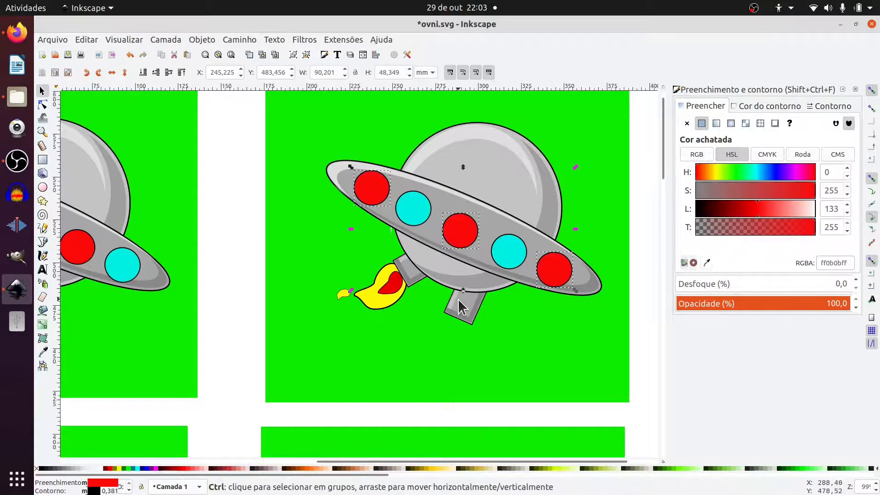
Step: Delete the small yellow spark beside the right tilted saucer's flame
{"action": "scroll", "coordinate": [458, 299], "scroll_direction": "down", "scroll_amount": 2}
{"action": "left_click", "coordinate": [354, 303]}
{"action": "scroll", "coordinate": [416, 293], "scroll_direction": "up", "scroll_amount": 3}
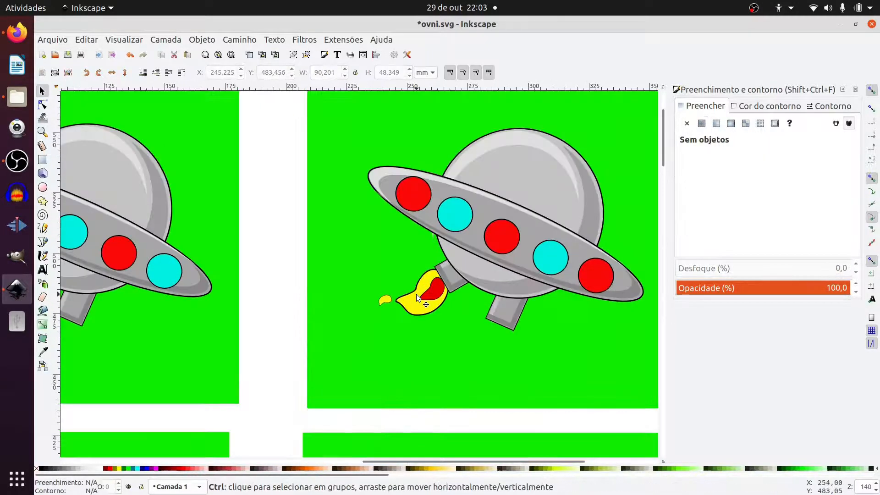
{"action": "scroll", "coordinate": [416, 293], "scroll_direction": "up", "scroll_amount": 2}
{"action": "left_click", "coordinate": [355, 304]}
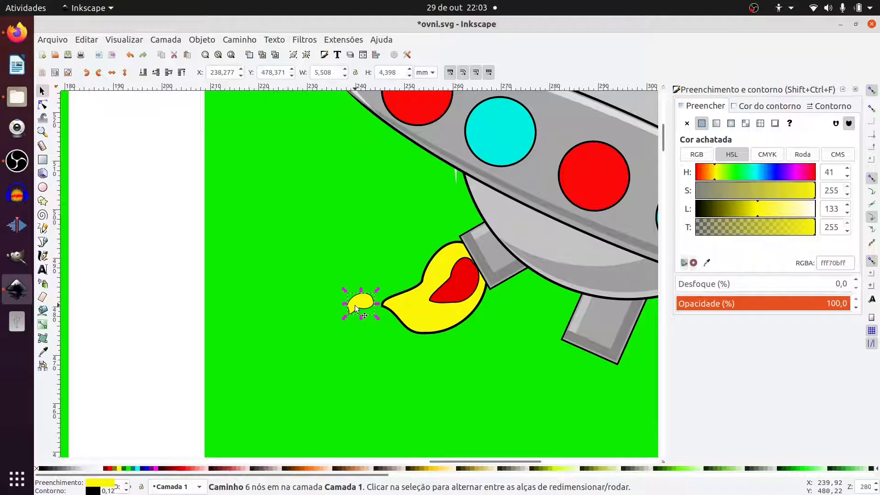
{"action": "key", "text": "Delete"}
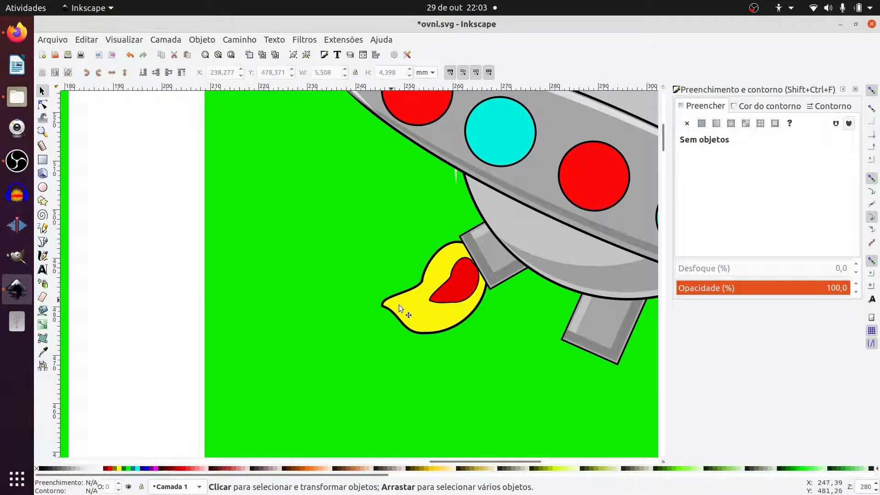
Step: Slim the right tilted saucer's flame by pulling the lower edges of its red and yellow shapes upward, making the yellow one about 22.3 × 16.6 mm
{"action": "scroll", "coordinate": [438, 298], "scroll_direction": "up", "scroll_amount": 1}
{"action": "left_click", "coordinate": [439, 294]}
{"action": "left_click", "coordinate": [42, 104]}
{"action": "scroll", "coordinate": [490, 330], "scroll_direction": "up", "scroll_amount": 1}
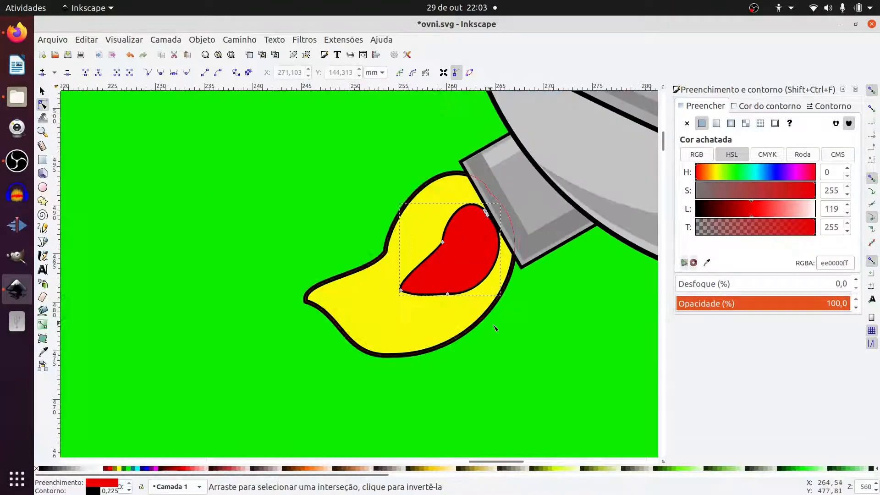
{"action": "mouse_move", "coordinate": [454, 303]}
{"action": "left_mouse_down"}
{"action": "mouse_move", "coordinate": [447, 284]}
{"action": "mouse_move", "coordinate": [453, 287]}
{"action": "left_mouse_up"}
{"action": "left_click", "coordinate": [433, 343]}
{"action": "left_click_drag", "start_coordinate": [392, 355], "coordinate": [408, 337]}
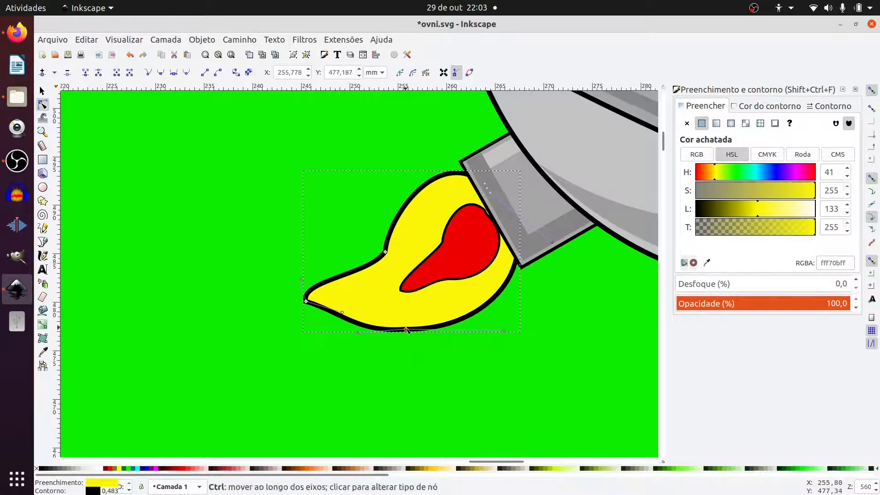
{"action": "scroll", "coordinate": [401, 323], "scroll_direction": "down", "scroll_amount": 5}
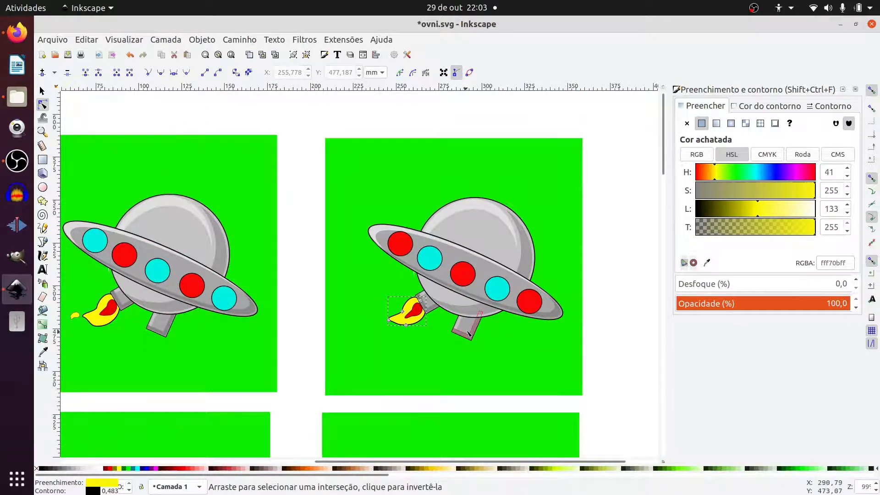
{"action": "scroll", "coordinate": [463, 332], "scroll_direction": "down", "scroll_amount": 3}
{"action": "left_click", "coordinate": [41, 92]}
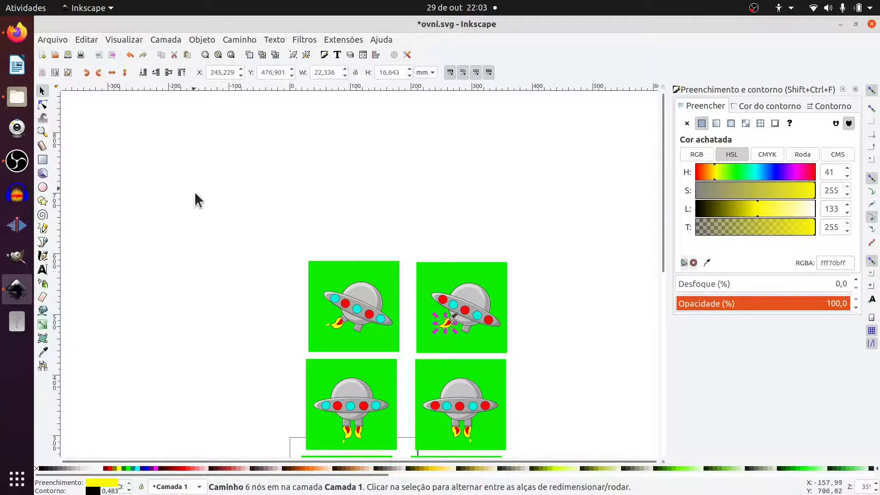
Step: Check the stroke width of the small yellow spark beside the left tilted saucer's flame
{"action": "left_click", "coordinate": [260, 219]}
{"action": "scroll", "coordinate": [260, 219], "scroll_direction": "down", "scroll_amount": 8}
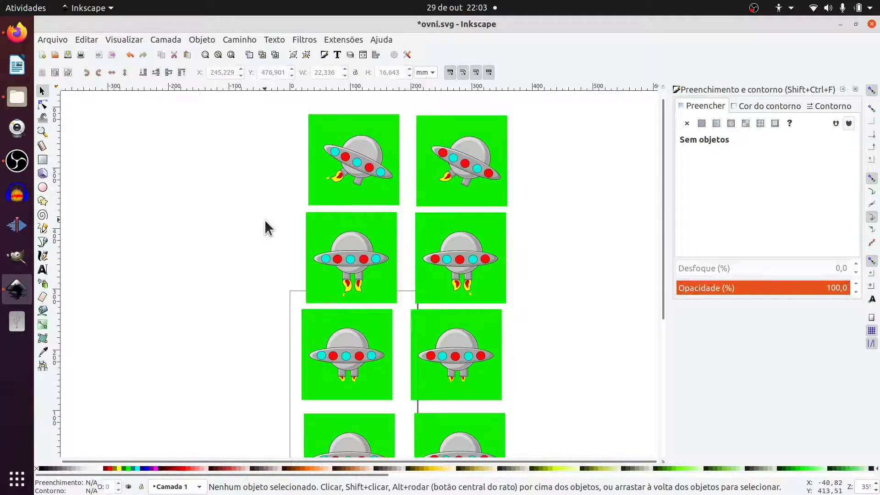
{"action": "scroll", "coordinate": [264, 223], "scroll_direction": "down", "scroll_amount": 1}
{"action": "scroll", "coordinate": [394, 172], "scroll_direction": "up", "scroll_amount": 2}
{"action": "scroll", "coordinate": [312, 229], "scroll_direction": "up", "scroll_amount": 4}
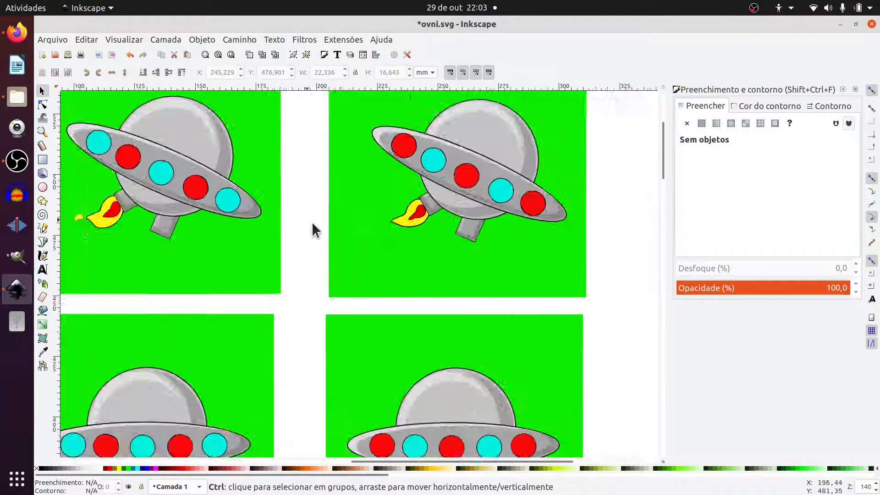
{"action": "scroll", "coordinate": [226, 205], "scroll_direction": "up", "scroll_amount": 6}
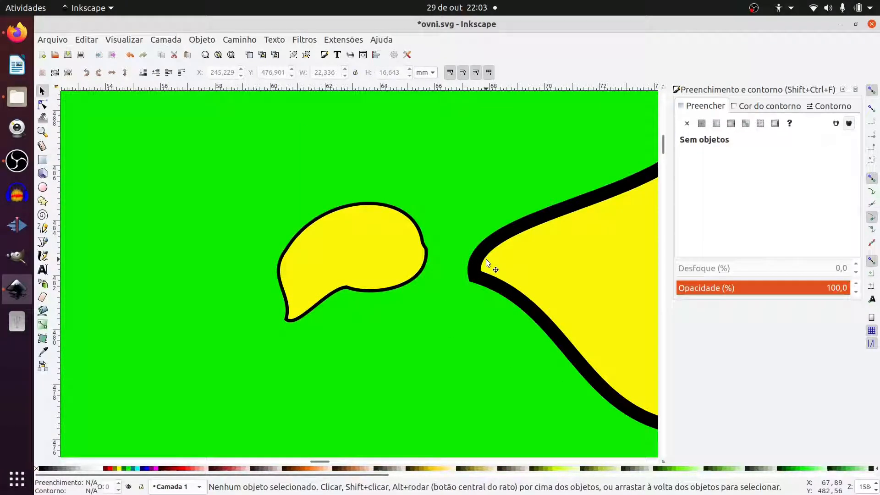
{"action": "left_click", "coordinate": [416, 262]}
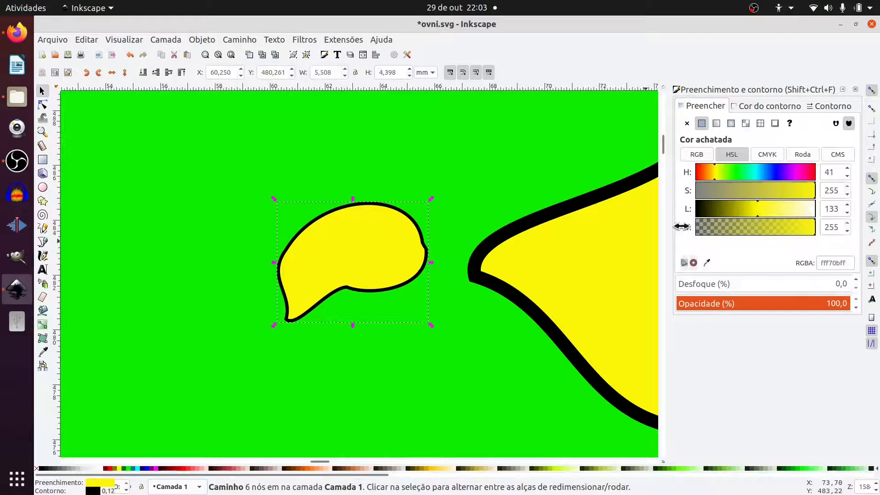
{"action": "left_click", "coordinate": [829, 105]}
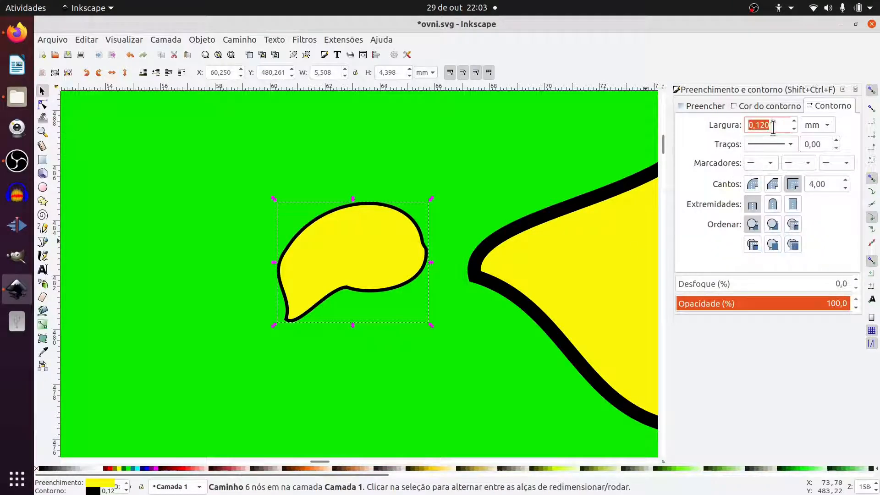
{"action": "scroll", "coordinate": [447, 213], "scroll_direction": "down", "scroll_amount": 12}
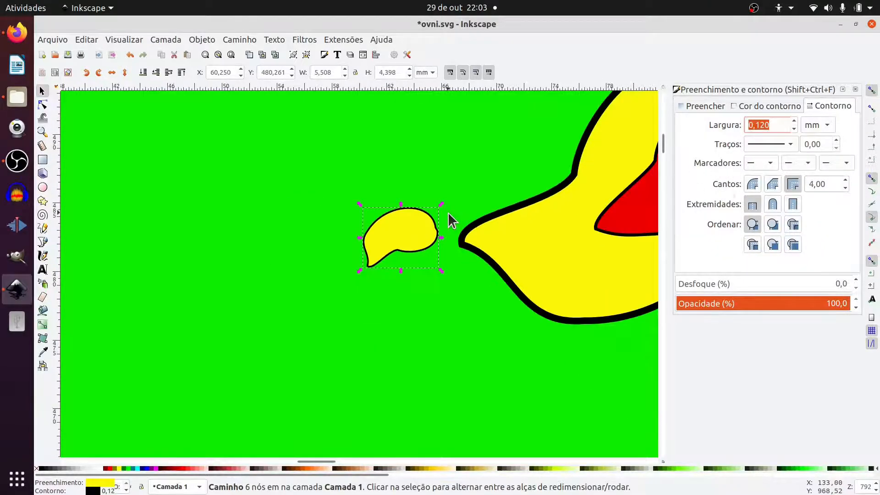
Step: Select every object of the eight saucer drawings and try a stroke width of 0.5 % for all of them
{"action": "left_click_drag", "start_coordinate": [410, 160], "coordinate": [589, 448]}
{"action": "triple_click", "coordinate": [782, 127]}
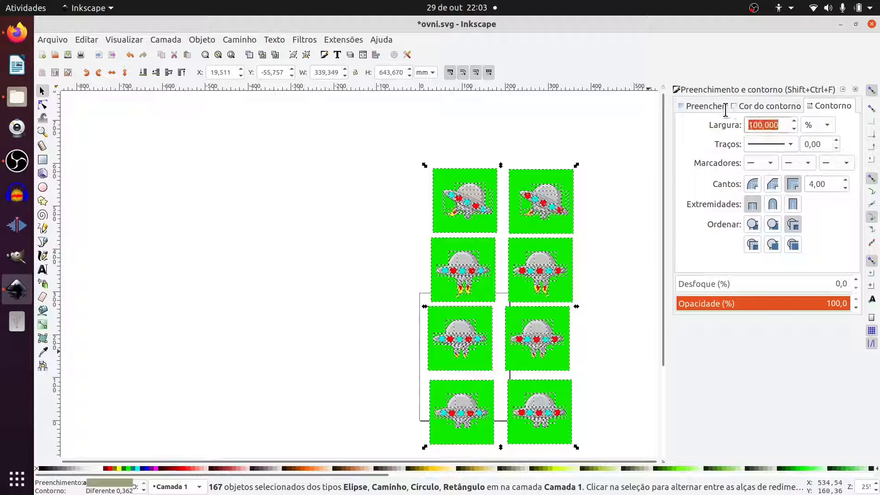
{"action": "type", "text": "05"}
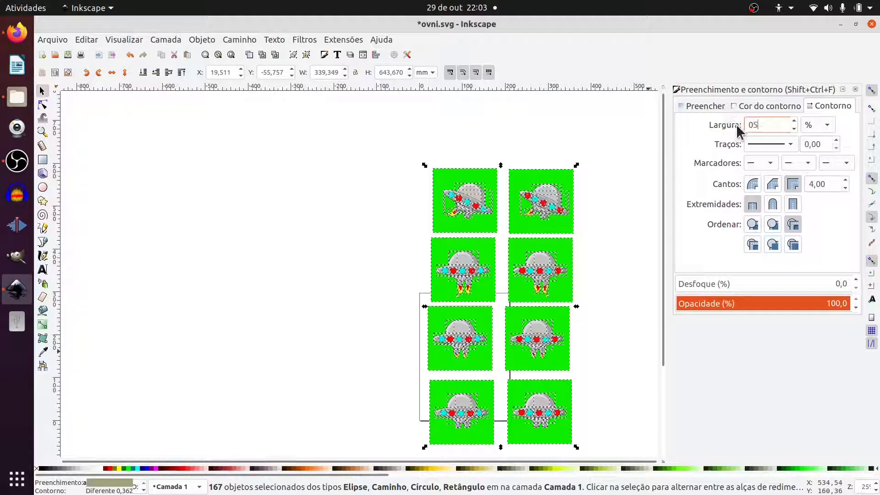
{"action": "key", "text": "BackSpace"}
{"action": "type", "text": ".5"}
{"action": "key", "text": "Return"}
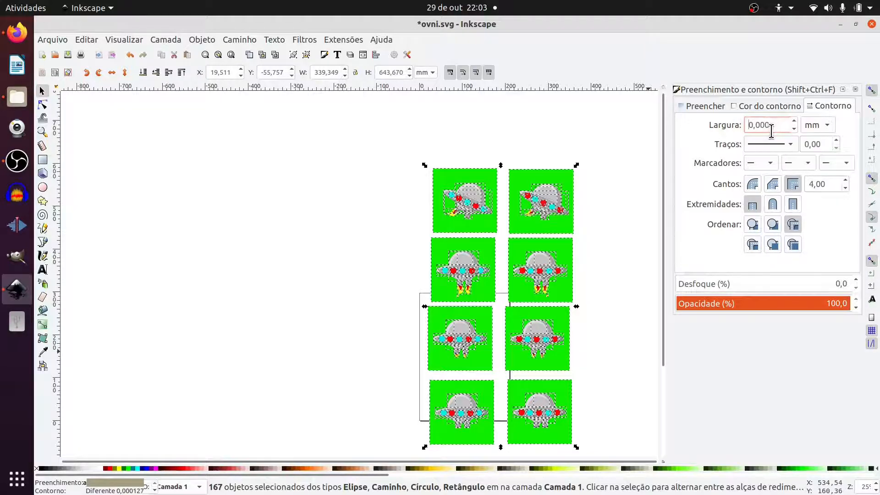
{"action": "scroll", "coordinate": [592, 213], "scroll_direction": "up", "scroll_amount": 2, "text": "ctrl"}
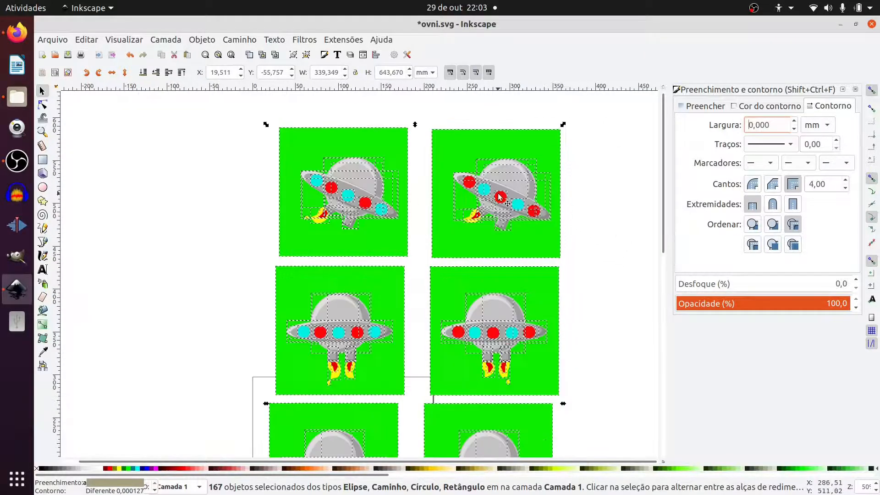
{"action": "scroll", "coordinate": [594, 220], "scroll_direction": "up", "scroll_amount": 1}
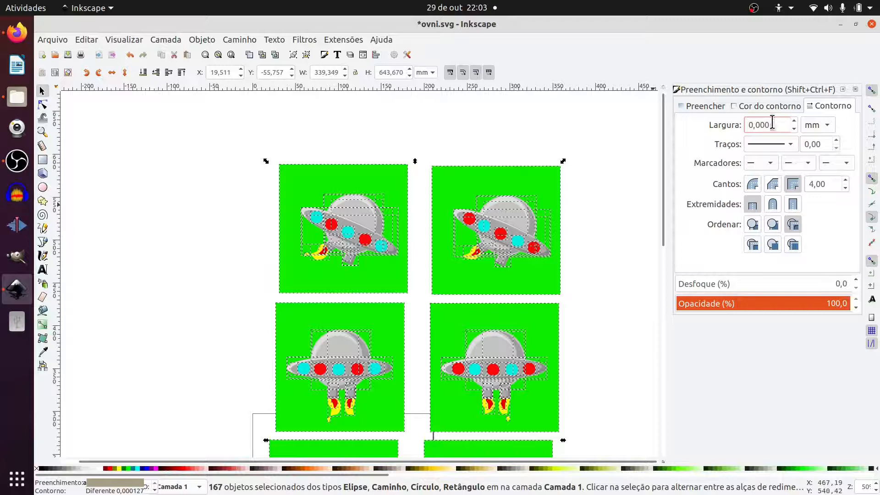
Step: Set the stroke width of all the selected saucer objects to 0.5 mm
{"action": "left_click_drag", "start_coordinate": [774, 123], "coordinate": [696, 123]}
{"action": "type", "text": "0.5"}
{"action": "key", "text": "Return"}
{"action": "scroll", "coordinate": [366, 211], "scroll_direction": "up", "scroll_amount": 4}
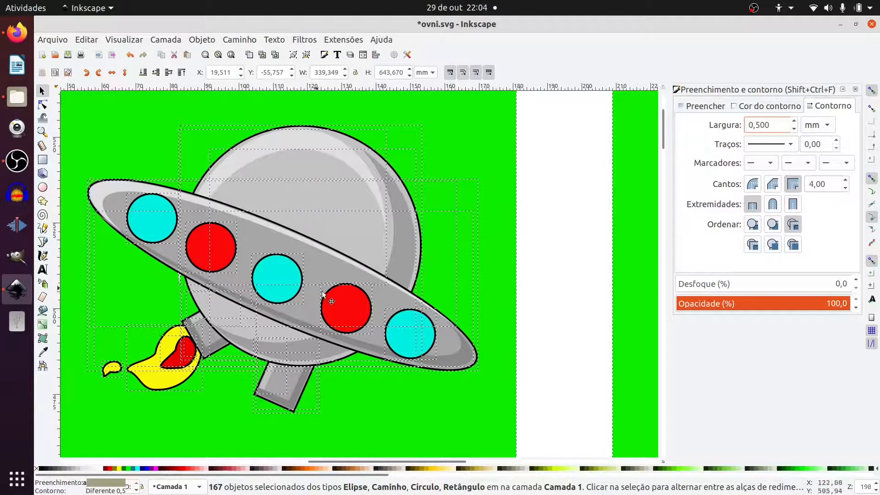
{"action": "scroll", "coordinate": [442, 288], "scroll_direction": "down", "scroll_amount": 3}
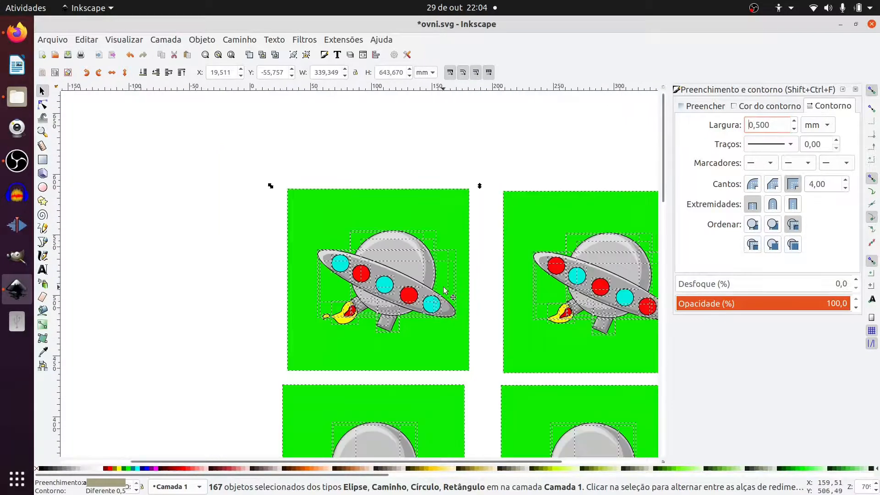
{"action": "left_click", "coordinate": [192, 237]}
{"action": "scroll", "coordinate": [375, 257], "scroll_direction": "down", "scroll_amount": 3}
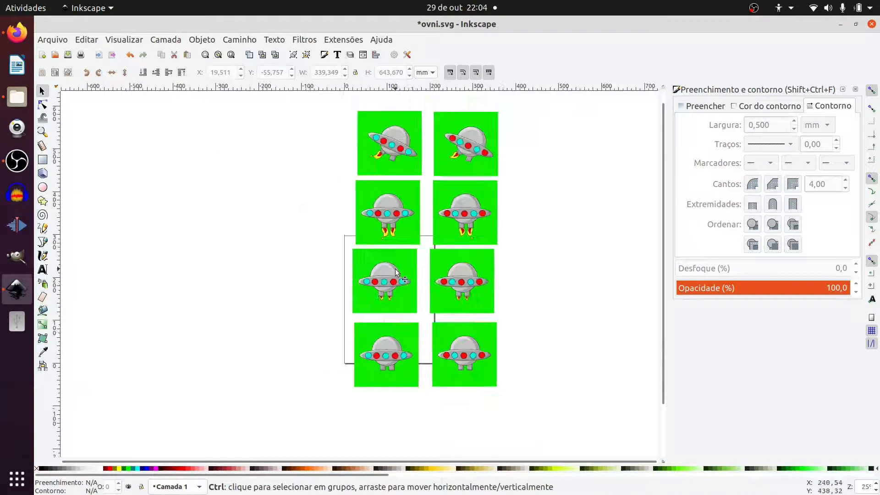
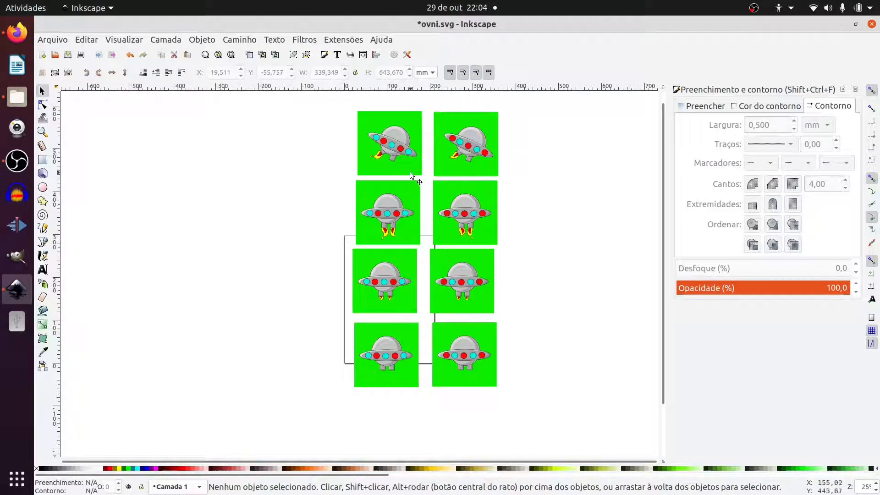
Step: Select the eight green background squares together and make their fill fully transparent with an alpha of 0
{"action": "left_click_drag", "start_coordinate": [351, 104], "coordinate": [427, 178]}
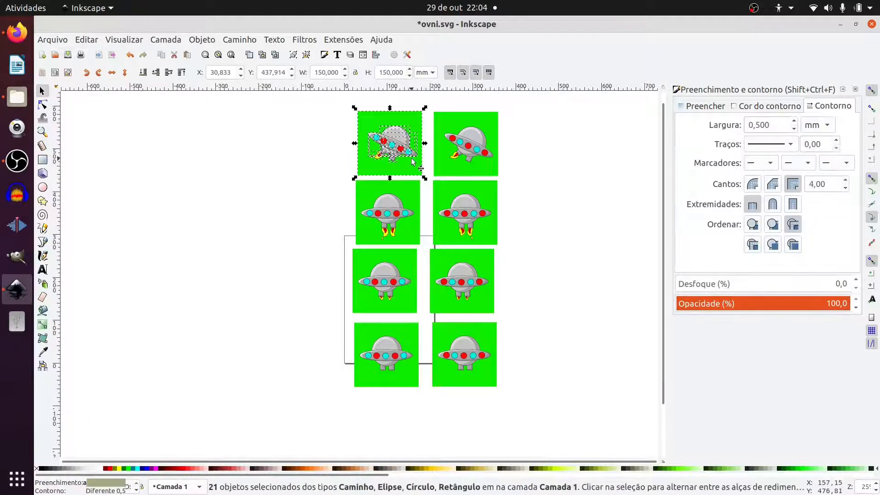
{"action": "left_click", "coordinate": [342, 112]}
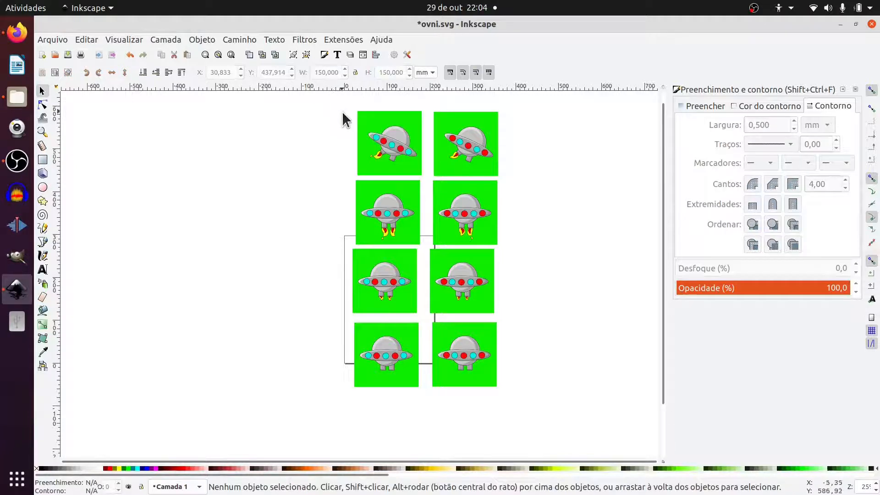
{"action": "left_click", "coordinate": [419, 171]}
{"action": "left_click", "coordinate": [436, 174], "text": "shift"}
{"action": "left_click", "coordinate": [413, 190], "text": "shift"}
{"action": "left_click", "coordinate": [413, 255], "text": "shift"}
{"action": "left_click", "coordinate": [407, 338], "text": "shift"}
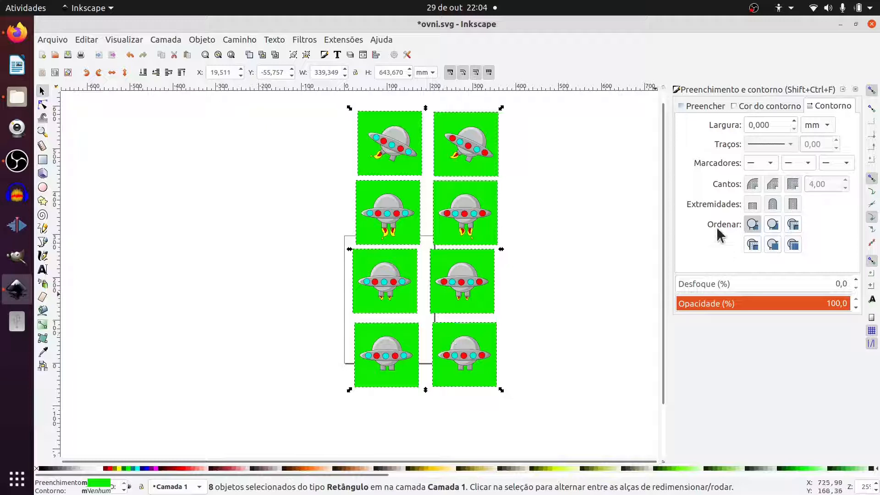
{"action": "left_click", "coordinate": [769, 107]}
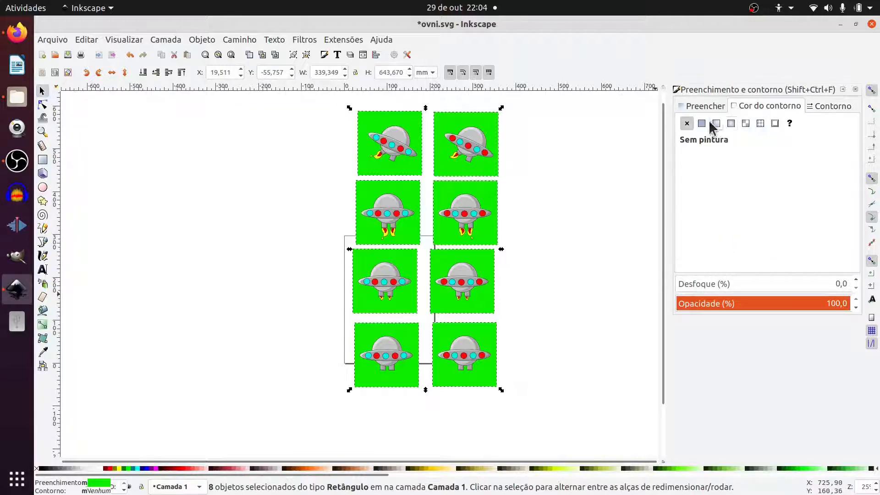
{"action": "left_click", "coordinate": [700, 108]}
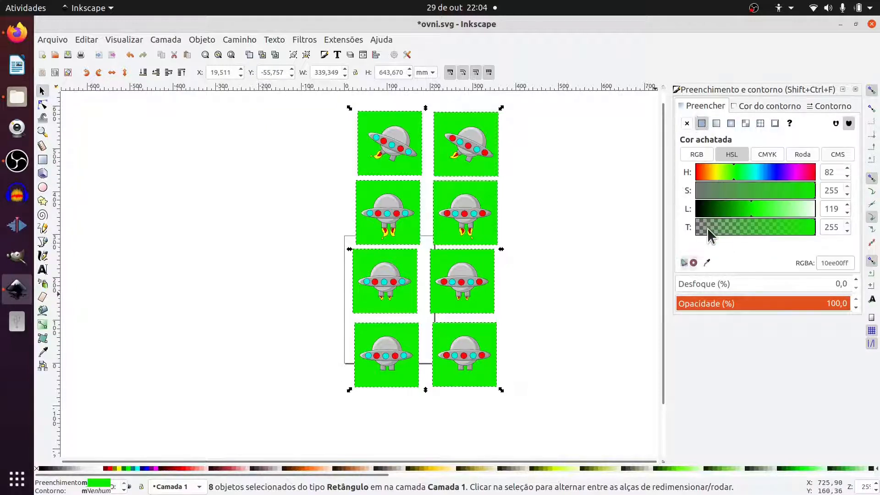
{"action": "left_click_drag", "start_coordinate": [750, 237], "coordinate": [694, 237]}
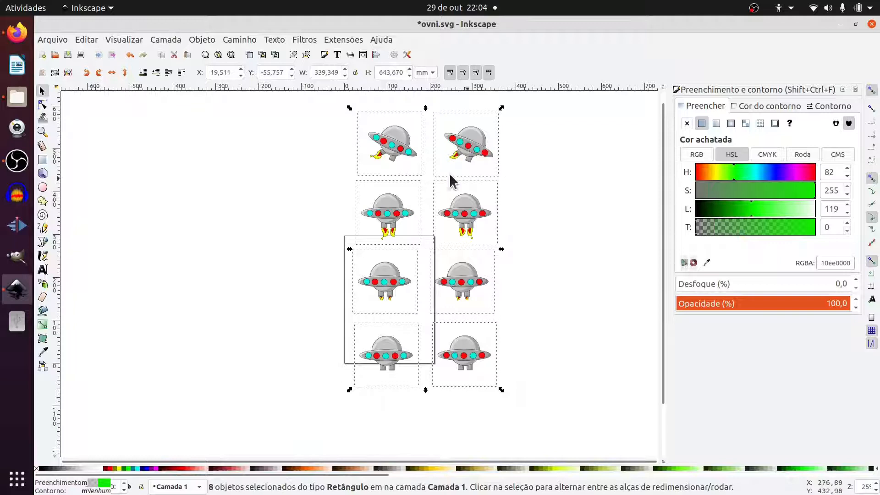
{"action": "left_click", "coordinate": [325, 153]}
Step: Group all parts of the left tilted saucer with its transparent square and shift the group slightly left
{"action": "scroll", "coordinate": [339, 146], "scroll_direction": "up", "scroll_amount": 1}
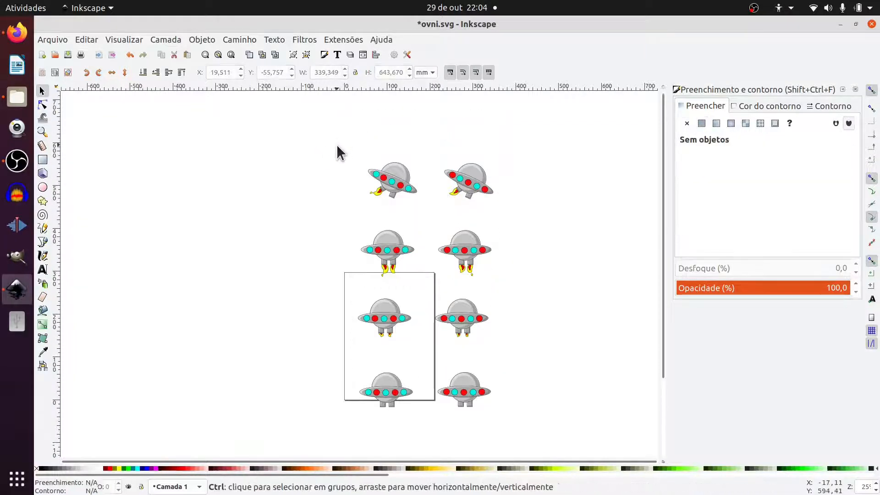
{"action": "scroll", "coordinate": [335, 142], "scroll_direction": "up", "scroll_amount": 1}
{"action": "left_click_drag", "start_coordinate": [330, 135], "coordinate": [466, 256]}
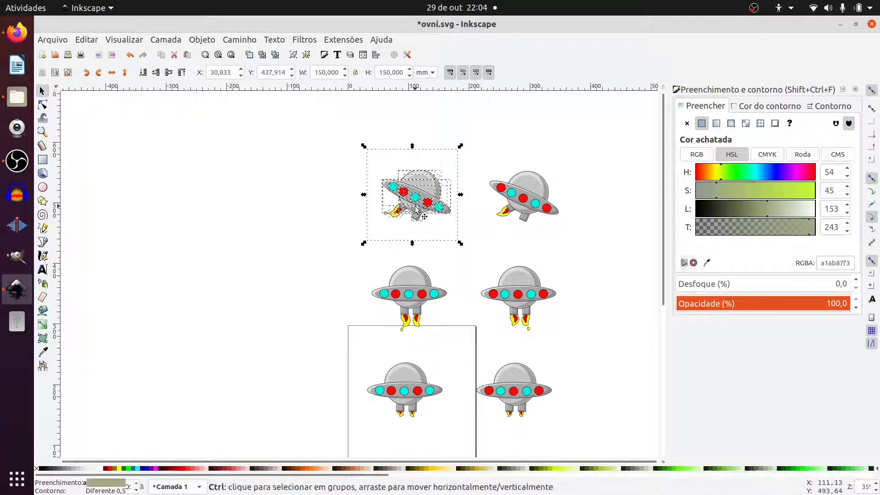
{"action": "key", "text": "ctrl+g"}
{"action": "left_click", "coordinate": [295, 202]}
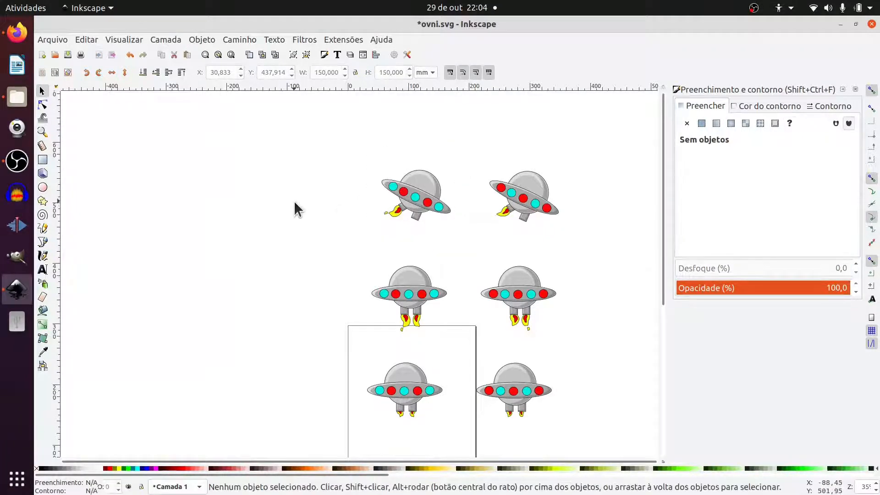
{"action": "left_click", "coordinate": [416, 207]}
{"action": "left_click_drag", "start_coordinate": [416, 207], "coordinate": [381, 201]}
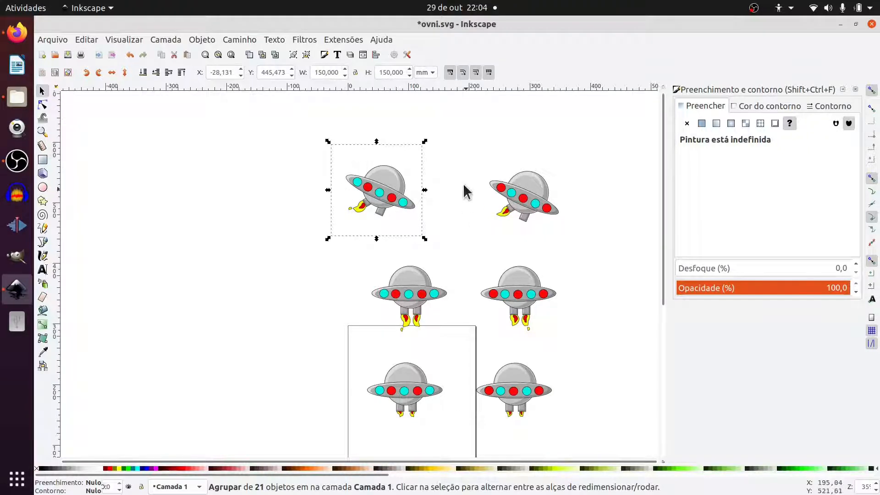
Step: Group the right tilted saucer with its transparent square and move both tilted saucers farther up
{"action": "left_click", "coordinate": [455, 170]}
{"action": "left_click_drag", "start_coordinate": [449, 142], "coordinate": [590, 262]}
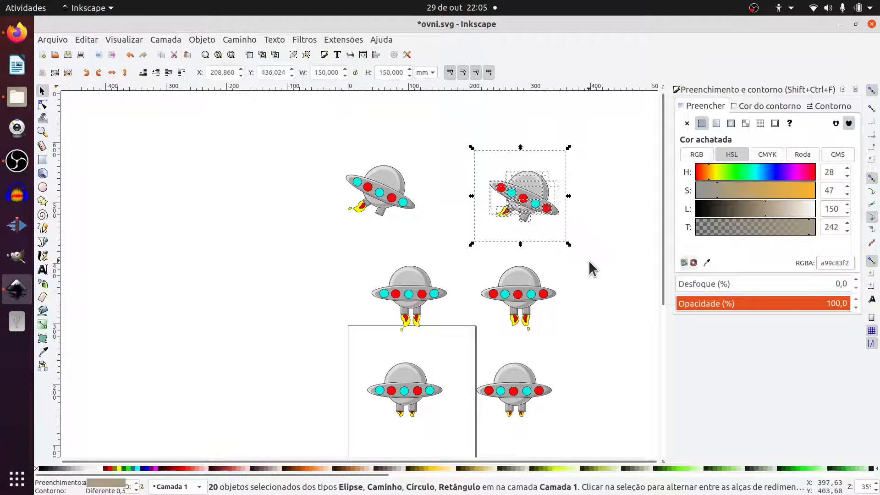
{"action": "key", "text": "ctrl+g"}
{"action": "left_click_drag", "start_coordinate": [535, 219], "coordinate": [549, 172]}
{"action": "left_click", "coordinate": [387, 201]}
{"action": "left_click_drag", "start_coordinate": [387, 202], "coordinate": [399, 160]}
Step: Group each of the two upright saucers with large flames with its square and move both groups upward, slightly apart
{"action": "left_click_drag", "start_coordinate": [318, 226], "coordinate": [471, 355]}
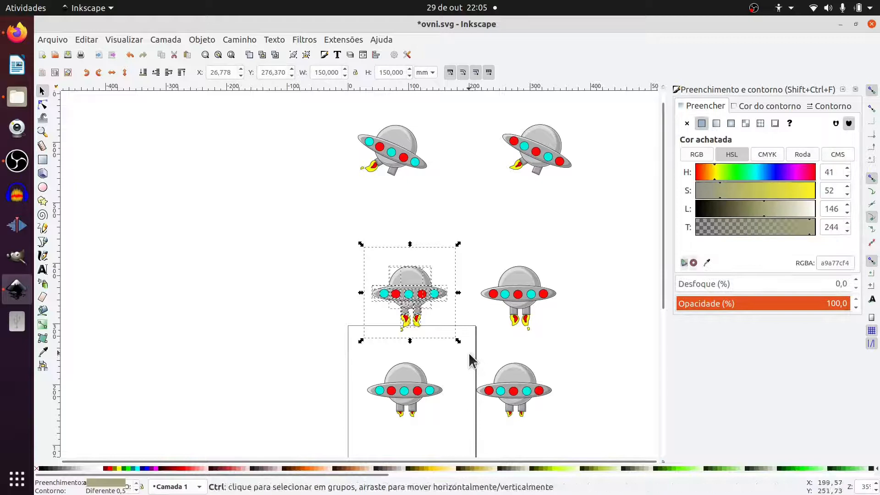
{"action": "key", "text": "ctrl+g"}
{"action": "left_click_drag", "start_coordinate": [426, 329], "coordinate": [405, 277]}
{"action": "left_click", "coordinate": [472, 256]}
{"action": "left_click_drag", "start_coordinate": [463, 226], "coordinate": [579, 361]}
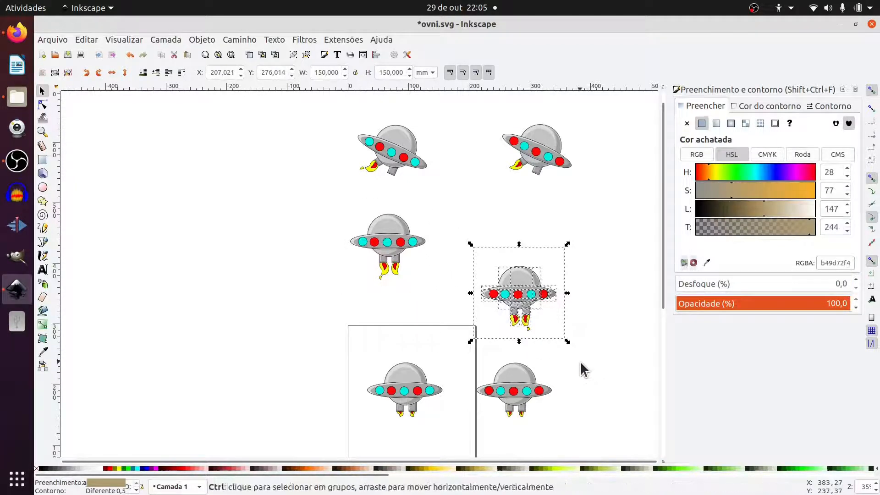
{"action": "key", "text": "ctrl+g"}
{"action": "left_click_drag", "start_coordinate": [510, 301], "coordinate": [527, 268]}
Step: Group each of the two saucers with small flames with its own transparent square
{"action": "left_click_drag", "start_coordinate": [319, 321], "coordinate": [475, 447]}
{"action": "key", "text": "ctrl+g"}
{"action": "scroll", "coordinate": [504, 403], "scroll_direction": "down", "scroll_amount": 2}
{"action": "left_click_drag", "start_coordinate": [568, 366], "coordinate": [457, 430]}
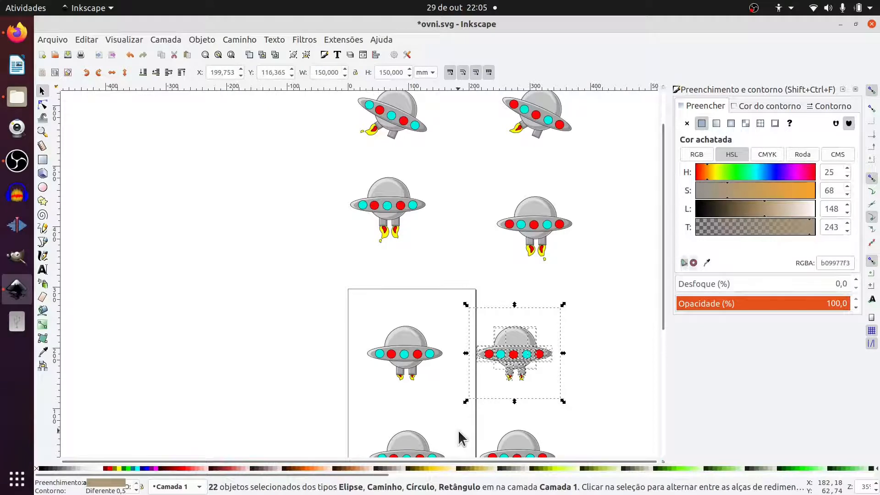
{"action": "key", "text": "ctrl+g"}
Step: Group each of the two saucers without flames with its own transparent square
{"action": "scroll", "coordinate": [332, 380], "scroll_direction": "down", "scroll_amount": 3}
{"action": "left_click", "coordinate": [300, 377]}
{"action": "left_click_drag", "start_coordinate": [300, 450], "coordinate": [468, 339]}
{"action": "key", "text": "ctrl+g"}
{"action": "scroll", "coordinate": [562, 402], "scroll_direction": "down", "scroll_amount": 1}
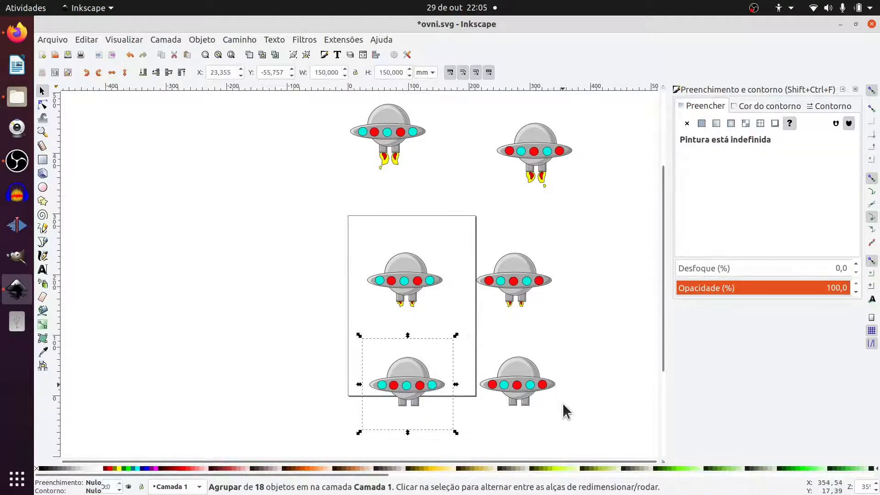
{"action": "left_click_drag", "start_coordinate": [594, 439], "coordinate": [453, 323]}
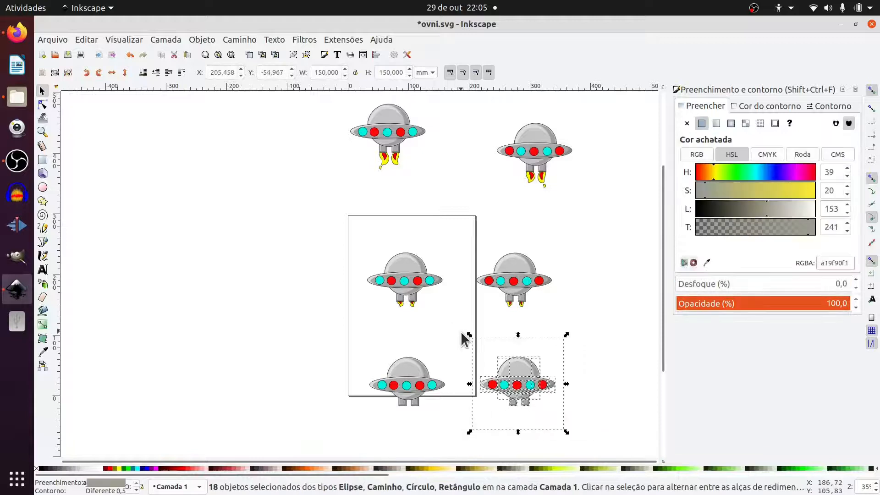
{"action": "key", "text": "ctrl+g"}
{"action": "left_click", "coordinate": [306, 282]}
Step: Move the large-flame, tilted and small-flame saucer groups closer together into two columns
{"action": "scroll", "coordinate": [323, 290], "scroll_direction": "up", "scroll_amount": 4}
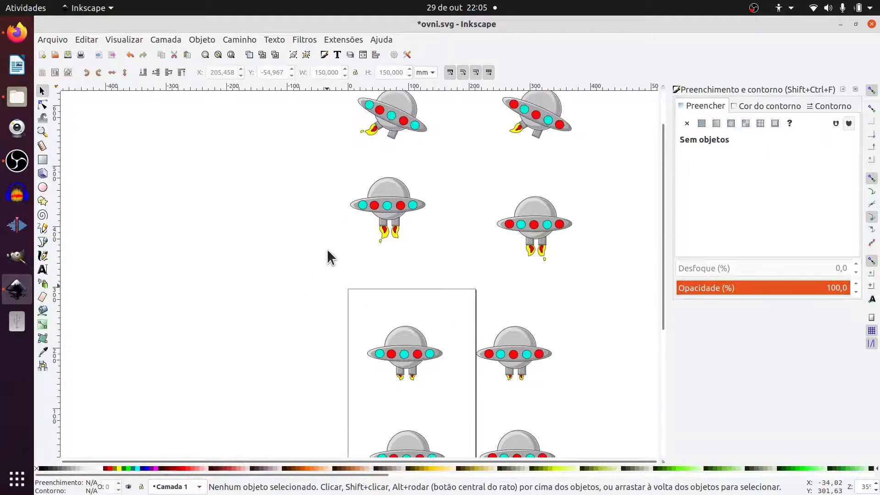
{"action": "left_click_drag", "start_coordinate": [369, 216], "coordinate": [370, 259]}
{"action": "left_click_drag", "start_coordinate": [521, 235], "coordinate": [483, 264]}
{"action": "left_click_drag", "start_coordinate": [374, 127], "coordinate": [371, 161]}
{"action": "left_click_drag", "start_coordinate": [522, 123], "coordinate": [486, 172]}
{"action": "left_click_drag", "start_coordinate": [415, 353], "coordinate": [398, 342]}
{"action": "left_click_drag", "start_coordinate": [513, 352], "coordinate": [494, 342]}
Step: Move the two flameless saucer groups slightly up and left, beneath the small-flame pair
{"action": "scroll", "coordinate": [554, 340], "scroll_direction": "down", "scroll_amount": 2}
{"action": "left_click", "coordinate": [367, 423]}
{"action": "left_click", "coordinate": [414, 419]}
{"action": "left_click_drag", "start_coordinate": [415, 419], "coordinate": [404, 405]}
{"action": "left_click_drag", "start_coordinate": [528, 415], "coordinate": [515, 397]}
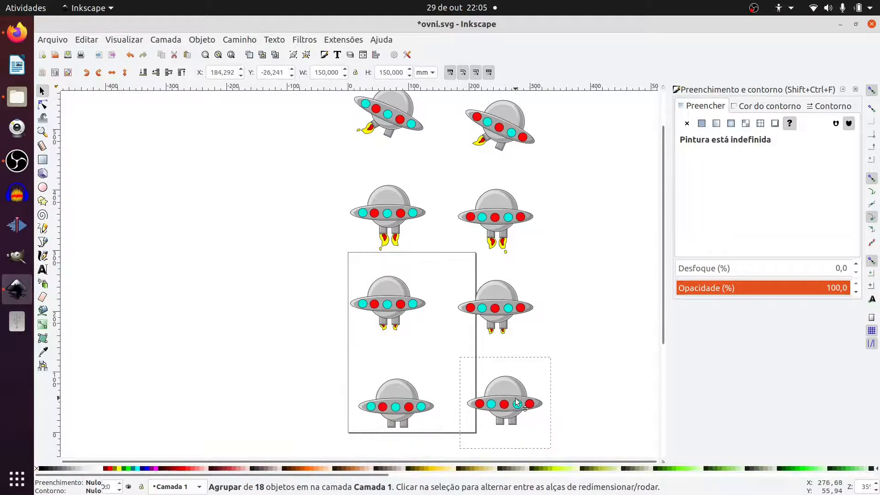
{"action": "left_click", "coordinate": [567, 321]}
{"action": "scroll", "coordinate": [568, 321], "scroll_direction": "up", "scroll_amount": 3}
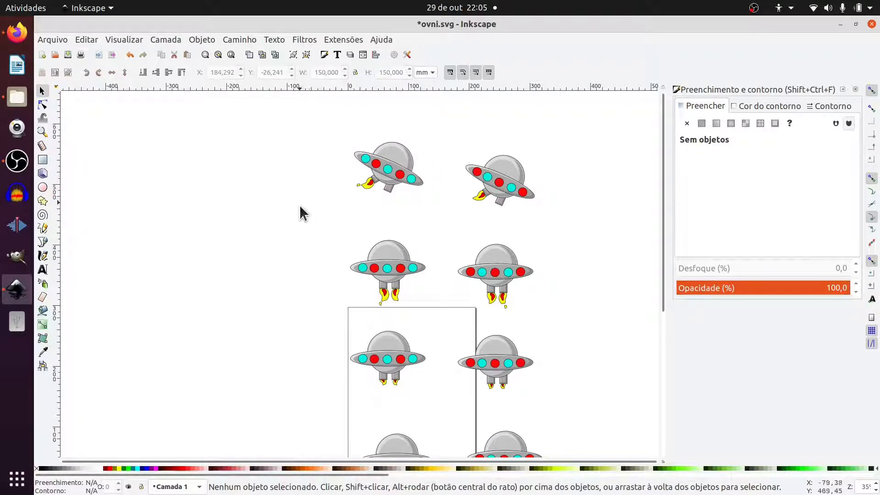
{"action": "scroll", "coordinate": [321, 257], "scroll_direction": "down", "scroll_amount": 5}
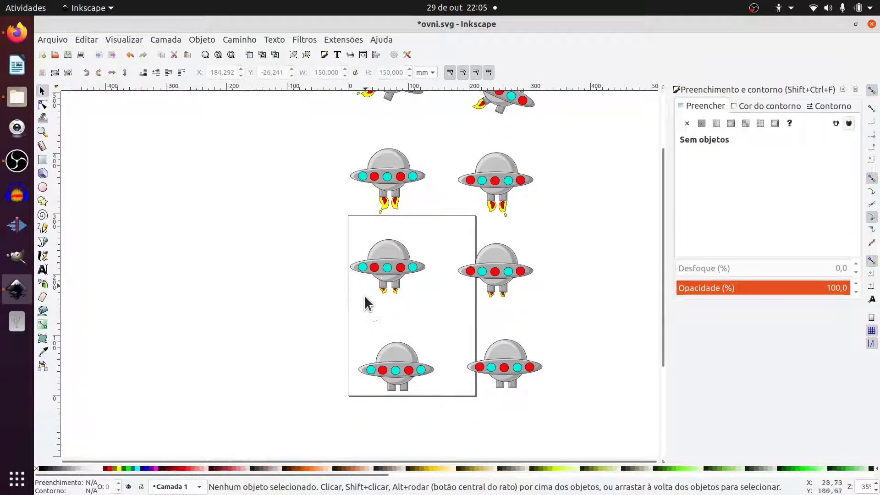
Step: Save the drawing and set the PNG export area to the selected small-flame saucer group with cyan outer lights
{"action": "left_click", "coordinate": [68, 55]}
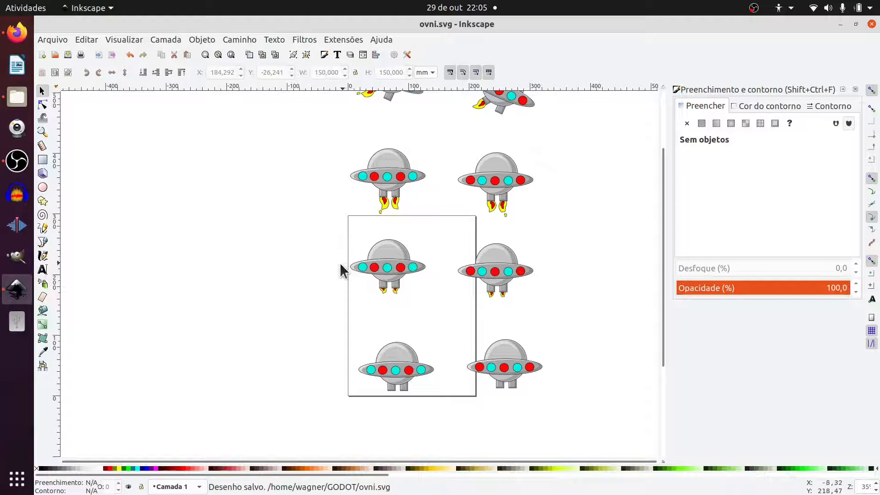
{"action": "left_click", "coordinate": [393, 271]}
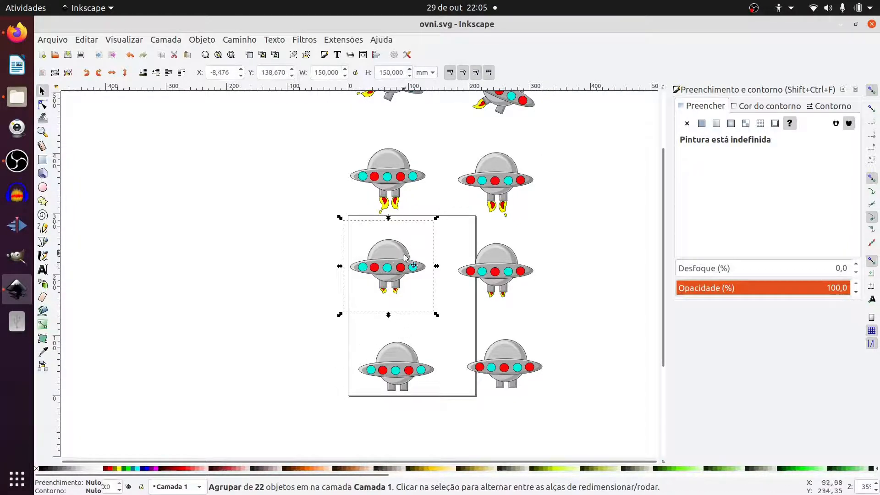
{"action": "left_click", "coordinate": [62, 41]}
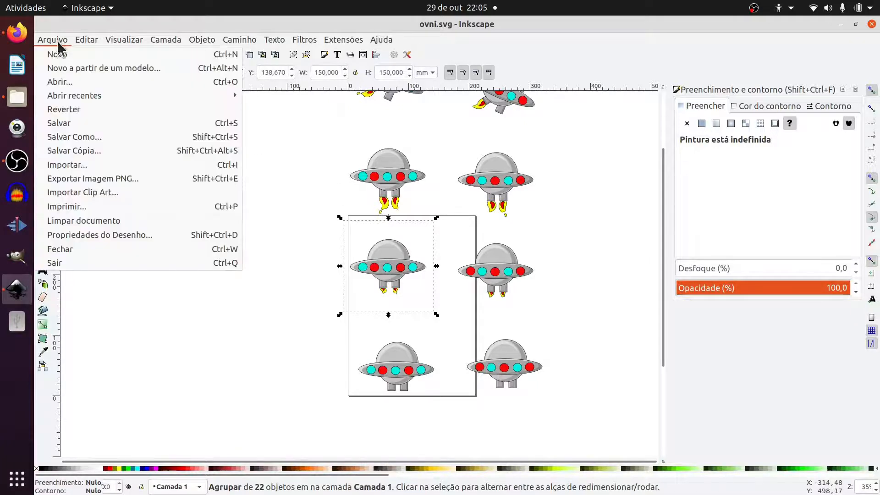
{"action": "left_click", "coordinate": [96, 179]}
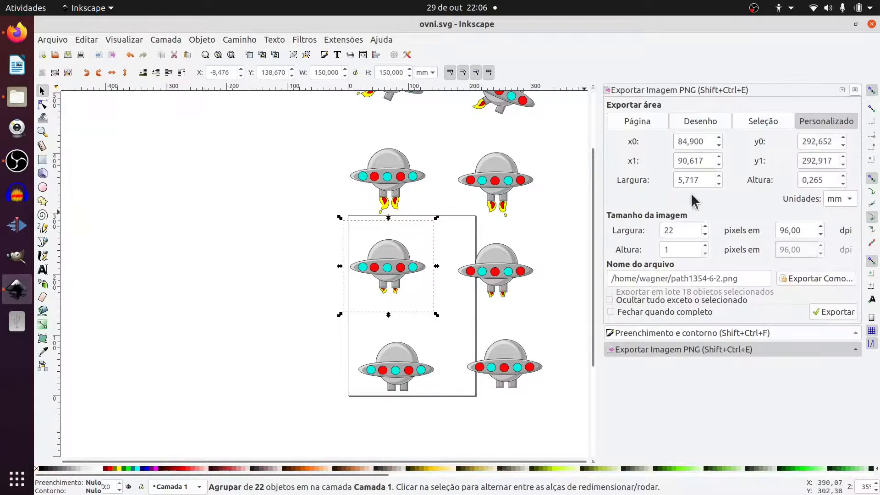
{"action": "left_click", "coordinate": [773, 120]}
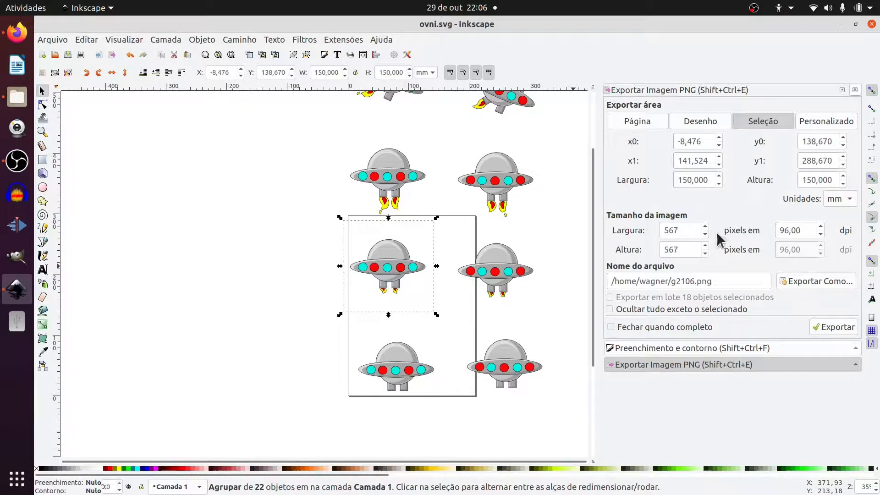
Step: Export the selected saucer group as stop_1.png in the GODOT folder
{"action": "left_click", "coordinate": [802, 280]}
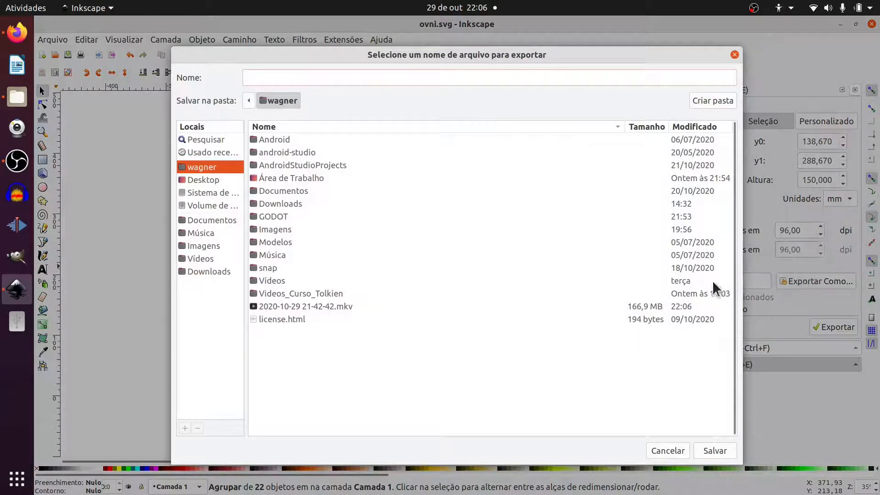
{"action": "double_click", "coordinate": [271, 216]}
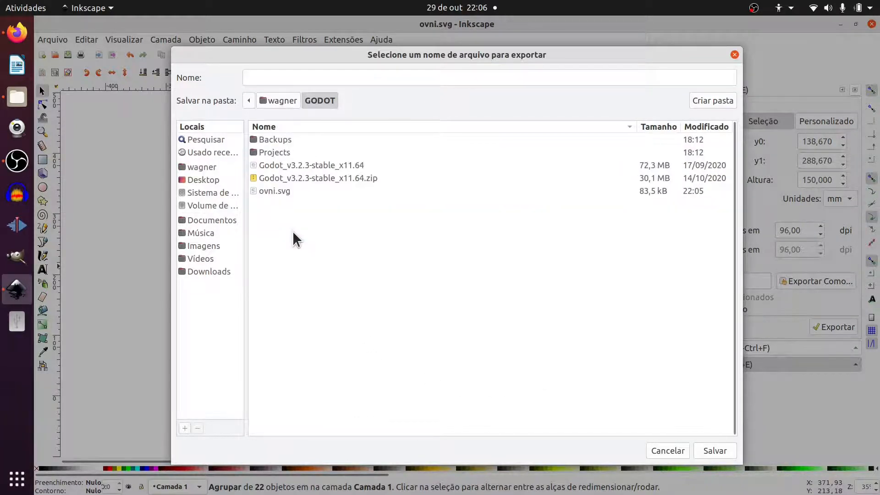
{"action": "left_click", "coordinate": [310, 80]}
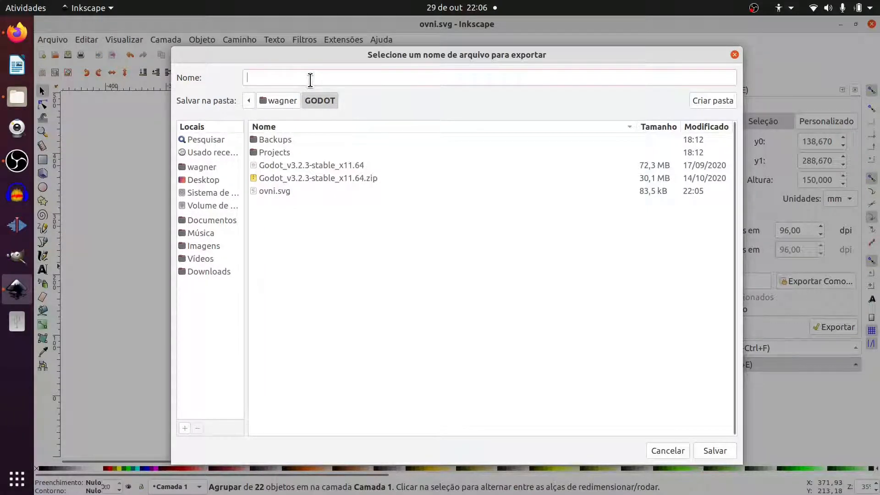
{"action": "type", "text": "stop_1.png"}
{"action": "key", "text": "Return"}
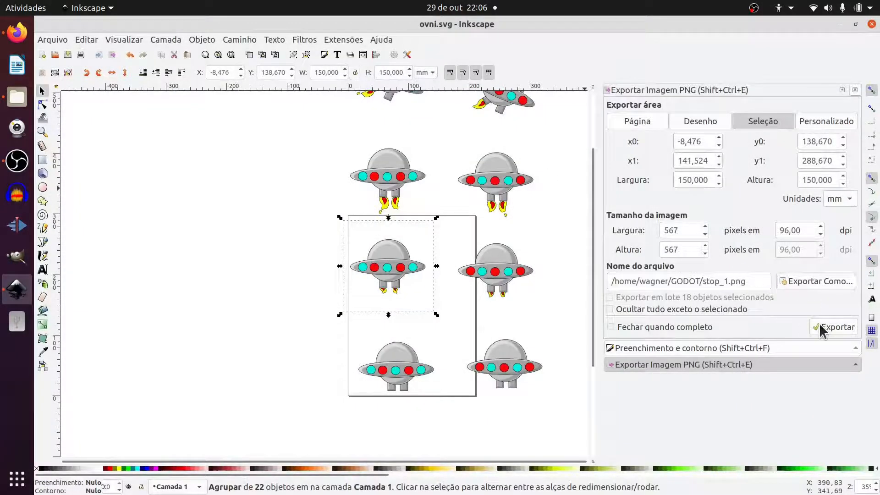
{"action": "left_click", "coordinate": [837, 327]}
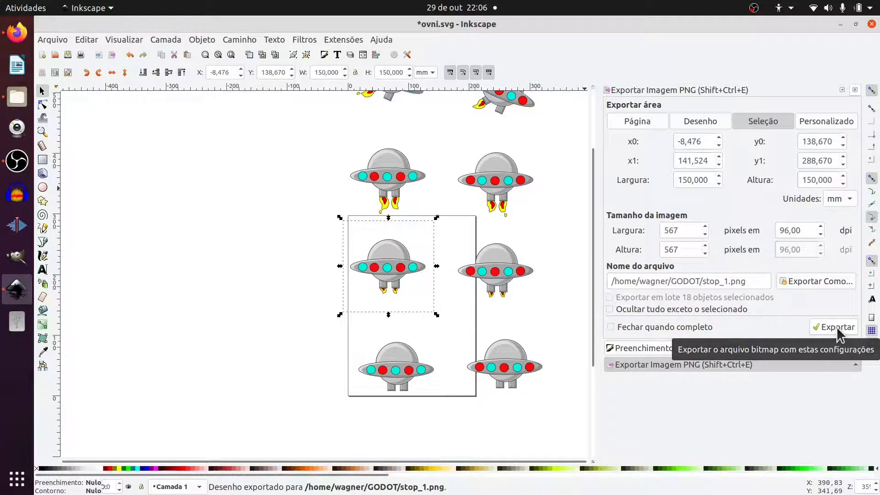
Step: Export the small-flame saucer group with red outer lights as stop_2.png in the GODOT folder
{"action": "left_click", "coordinate": [485, 255]}
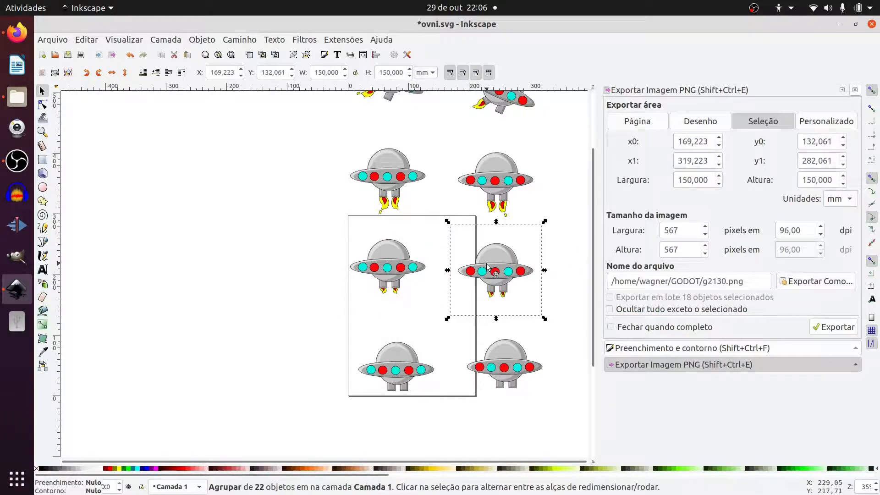
{"action": "left_click", "coordinate": [796, 283]}
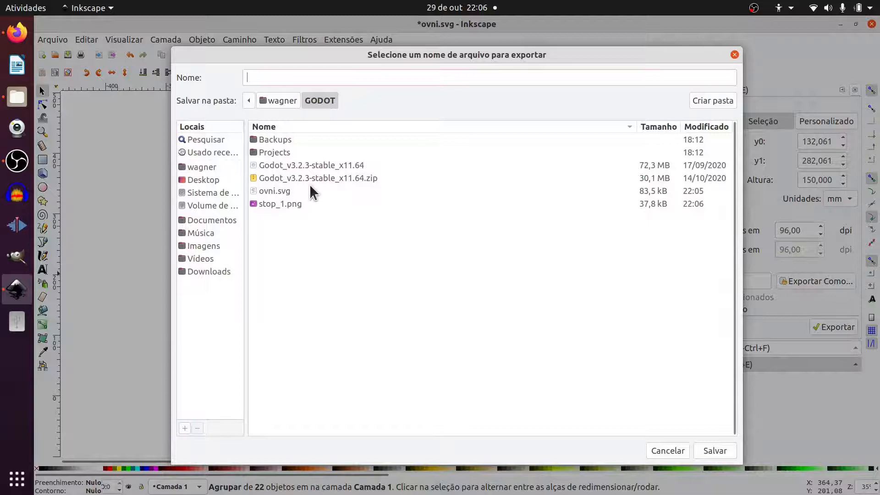
{"action": "left_click", "coordinate": [279, 203]}
{"action": "left_click", "coordinate": [278, 77]}
{"action": "key", "text": "BackSpace"}
{"action": "type", "text": "2"}
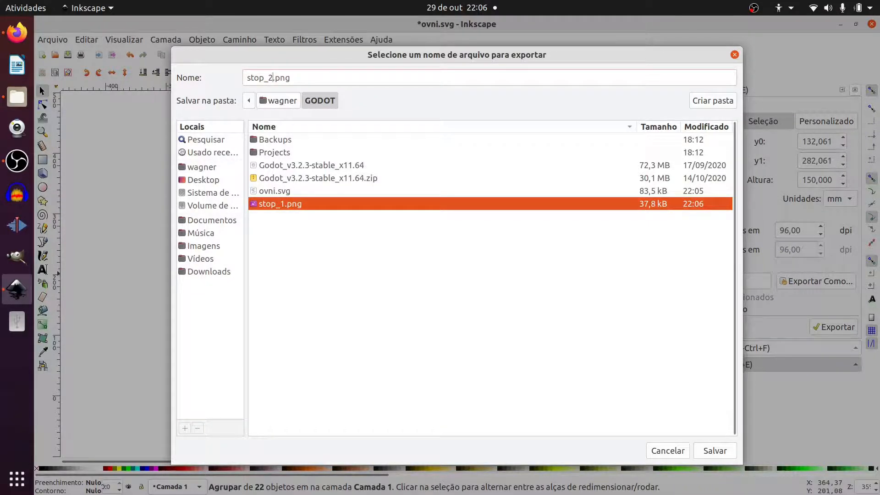
{"action": "key", "text": "Return"}
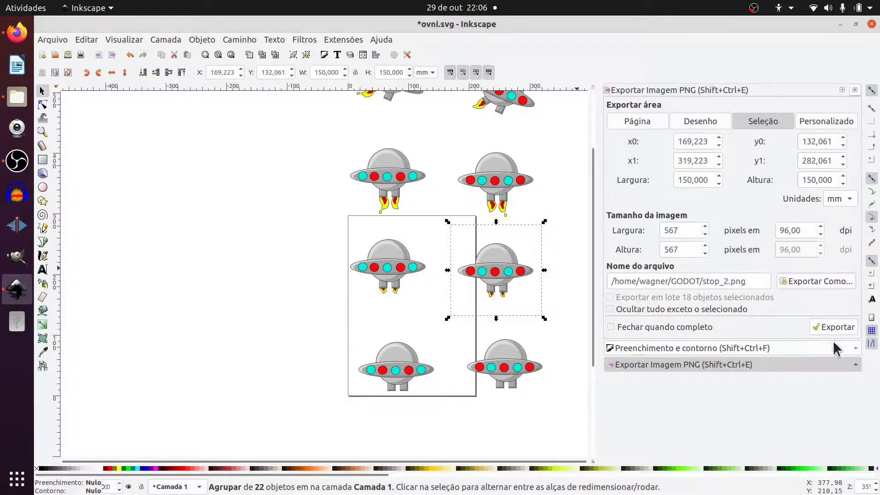
{"action": "left_click", "coordinate": [835, 327]}
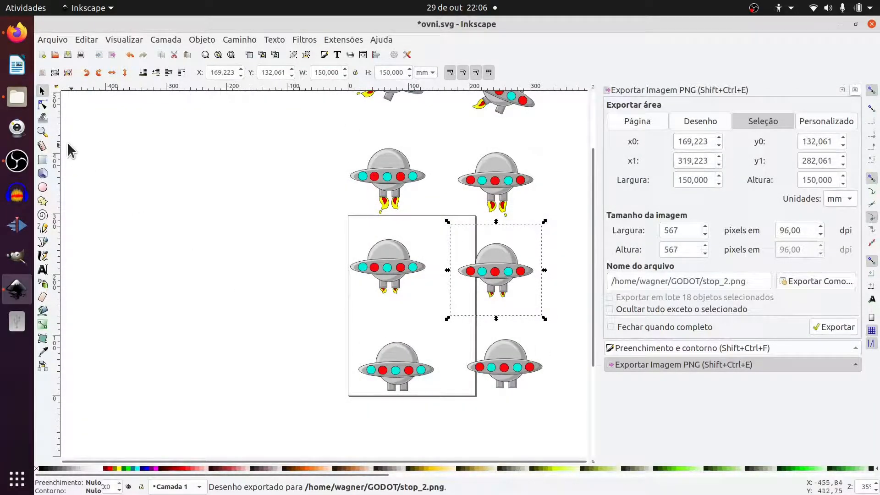
Step: Switch to the file manager, open stop_1.png from the GODOT folder and alternate repeatedly with stop_2.png to examine the light and flame animation
{"action": "left_click", "coordinate": [16, 102]}
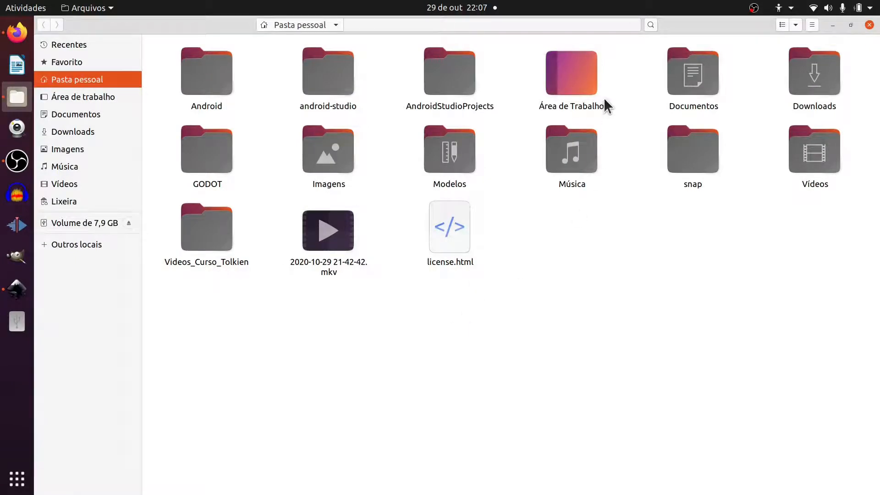
{"action": "double_click", "coordinate": [219, 155]}
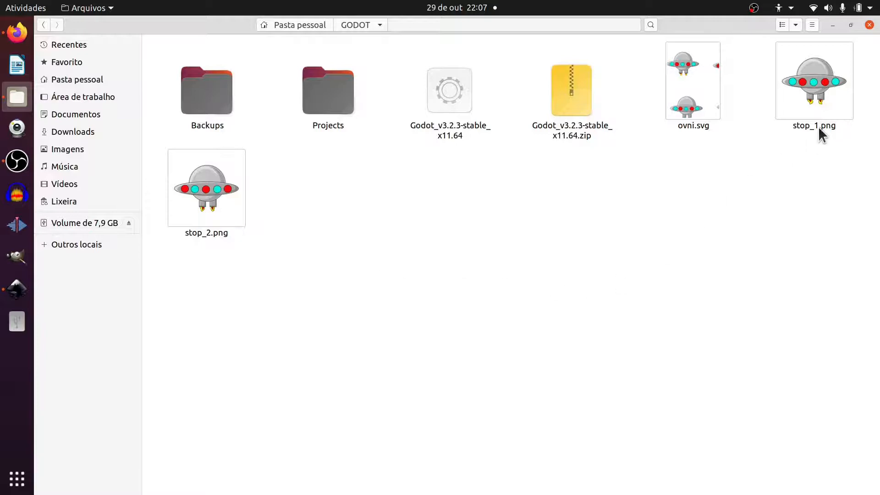
{"action": "double_click", "coordinate": [818, 127]}
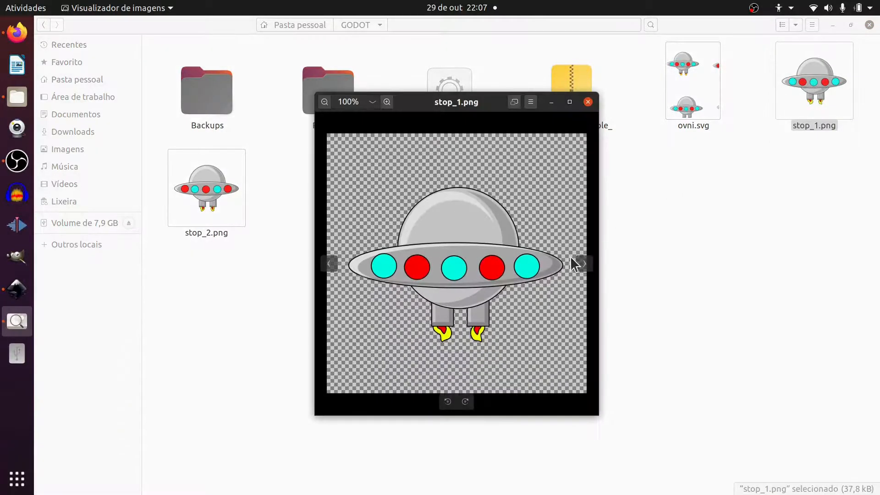
{"action": "key", "text": "Right"}
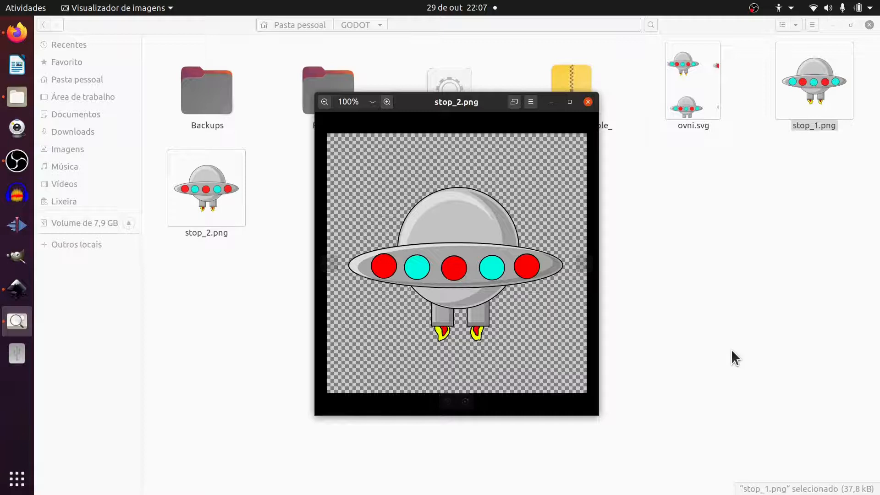
{"action": "key", "text": "Left"}
{"action": "key", "text": "Right"}
{"action": "key", "text": "Left"}
{"action": "key", "text": "Right"}
{"action": "key", "text": "Left"}
{"action": "key", "text": "Right"}
{"action": "key", "text": "Left"}
{"action": "key", "text": "Right"}
{"action": "key", "text": "Left"}
{"action": "key", "text": "Right"}
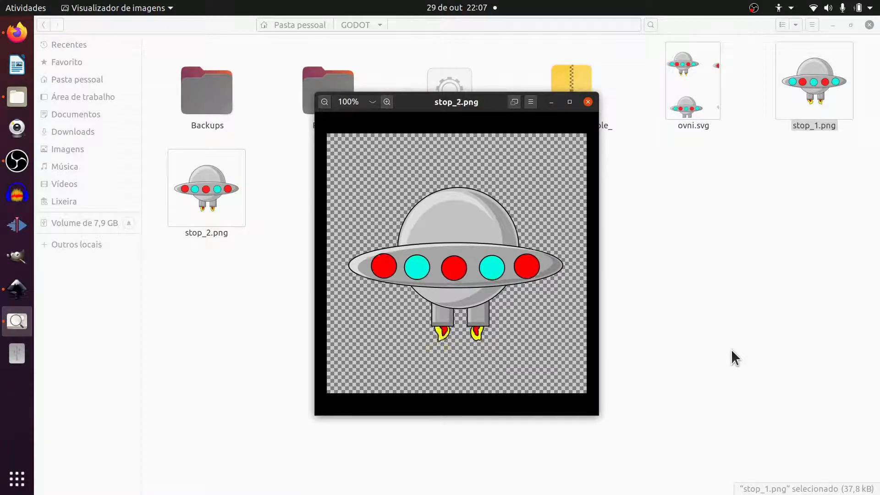
{"action": "key", "text": "Left"}
{"action": "key", "text": "Right"}
{"action": "key", "text": "Left"}
{"action": "key", "text": "Right"}
{"action": "key", "text": "Left"}
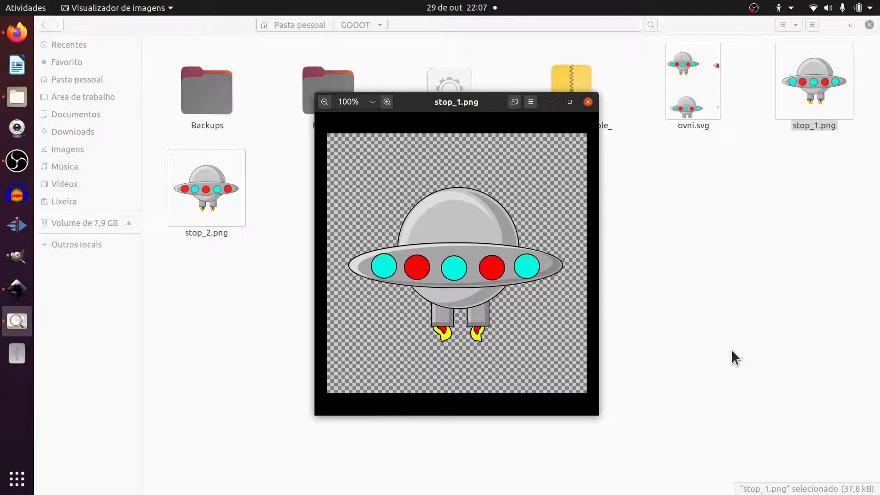
{"action": "key", "text": "Right"}
{"action": "key", "text": "Left"}
{"action": "key", "text": "Right"}
{"action": "key", "text": "Left"}
{"action": "key", "text": "Right"}
{"action": "key", "text": "Left"}
{"action": "key", "text": "Right"}
{"action": "key", "text": "Left"}
{"action": "key", "text": "Right"}
{"action": "key", "text": "Left"}
{"action": "key", "text": "Right"}
{"action": "key", "text": "Left"}
{"action": "key", "text": "Right"}
{"action": "key", "text": "Left"}
{"action": "key", "text": "Right"}
{"action": "key", "text": "Left"}
{"action": "key", "text": "Right"}
{"action": "key", "text": "Left"}
{"action": "key", "text": "Right"}
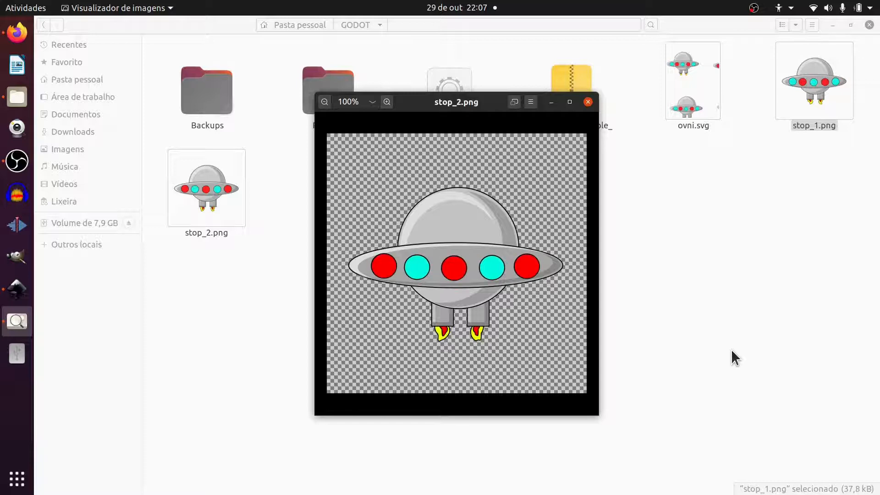
{"action": "key", "text": "Left"}
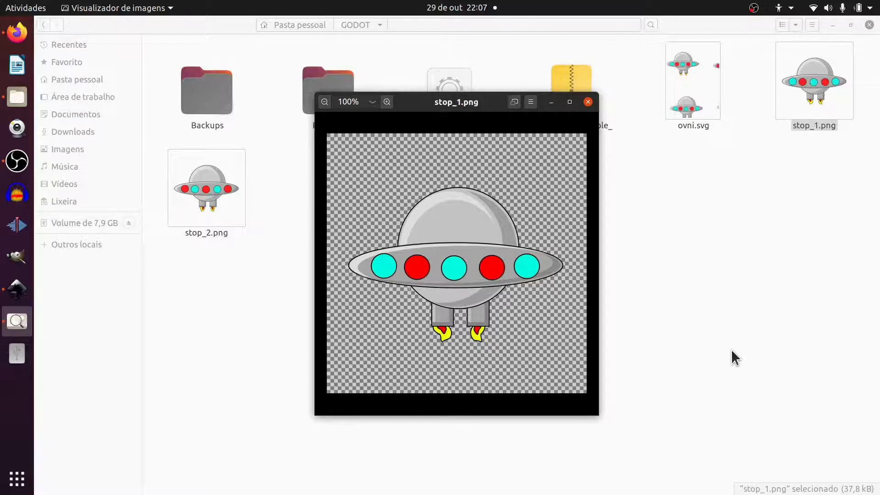
{"action": "left_click", "coordinate": [588, 101]}
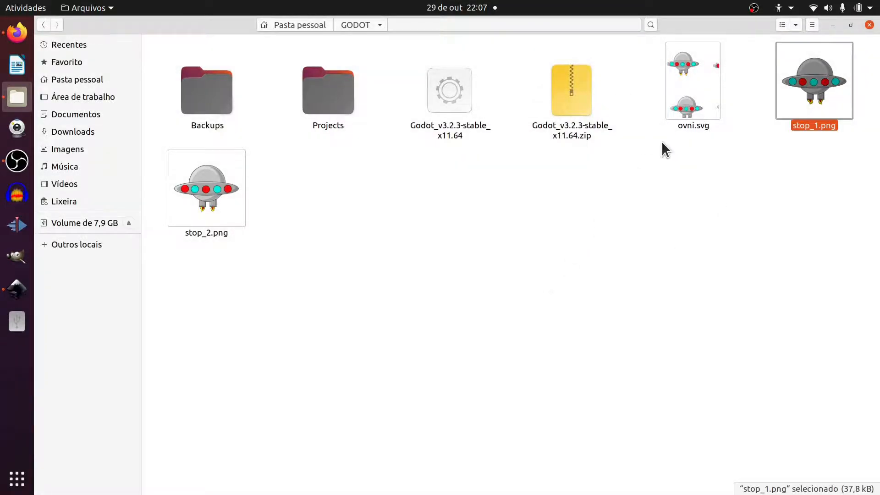
Step: Return to Inkscape and export the flameless saucer group with cyan outer lights as down_1.png in the GODOT folder
{"action": "left_click", "coordinate": [17, 288]}
{"action": "scroll", "coordinate": [411, 331], "scroll_direction": "down", "scroll_amount": 2}
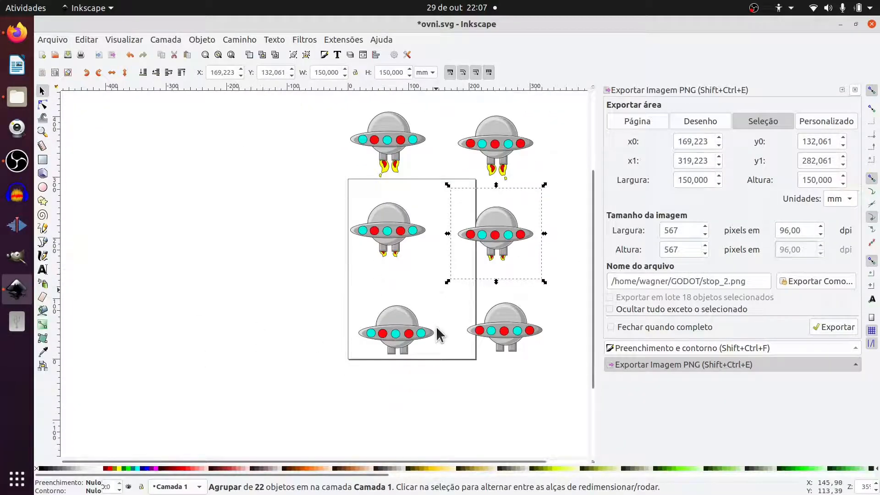
{"action": "left_click", "coordinate": [390, 331]}
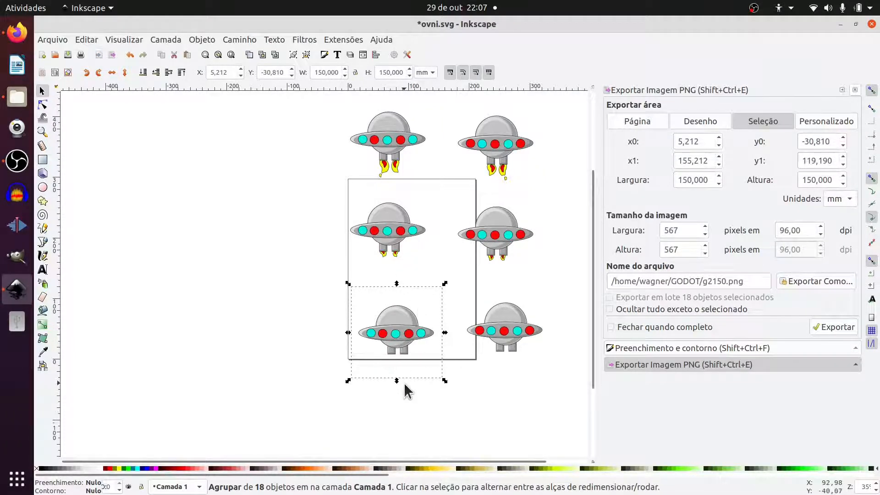
{"action": "left_click", "coordinate": [811, 282]}
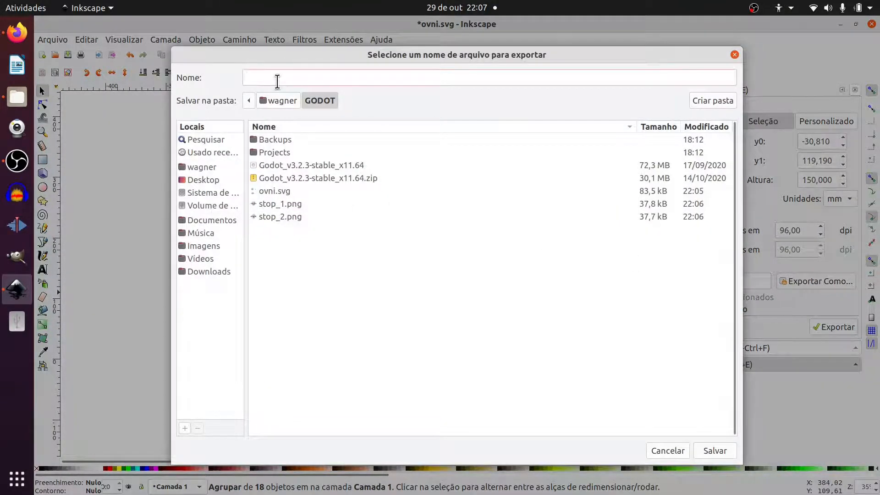
{"action": "type", "text": "down_1.png"}
{"action": "key", "text": "Return"}
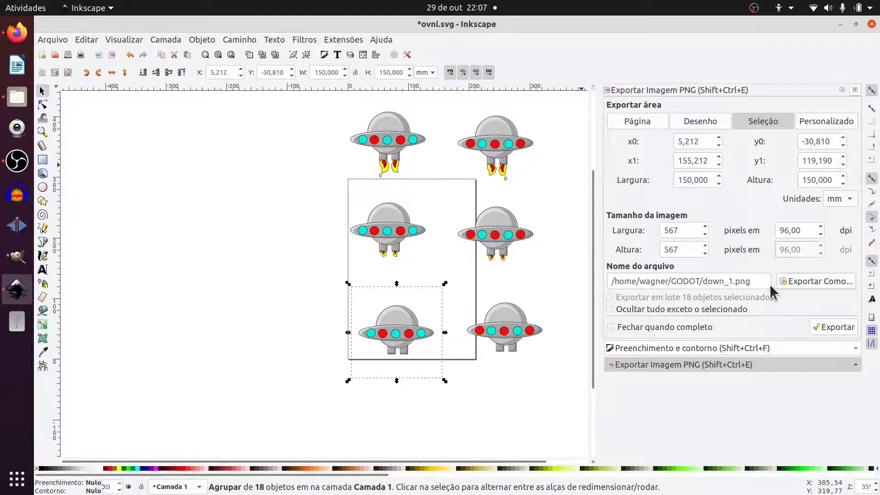
{"action": "left_click", "coordinate": [833, 329]}
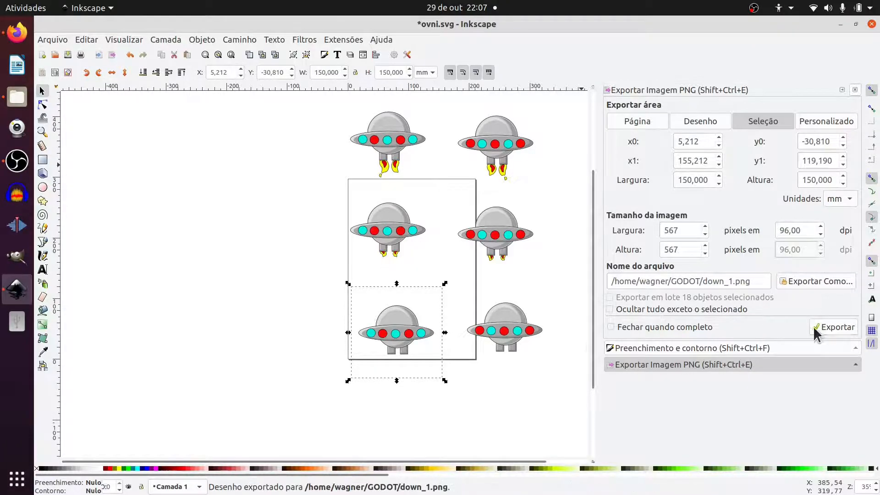
Step: Export the flameless saucer group with red outer lights as down_2.png in the GODOT folder
{"action": "left_click", "coordinate": [514, 328]}
{"action": "left_click", "coordinate": [830, 286]}
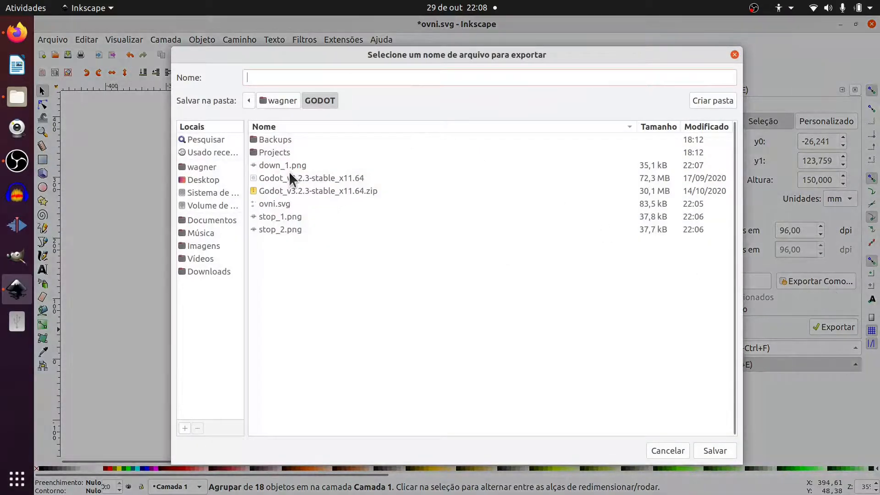
{"action": "left_click", "coordinate": [281, 165]}
{"action": "left_click", "coordinate": [279, 77]}
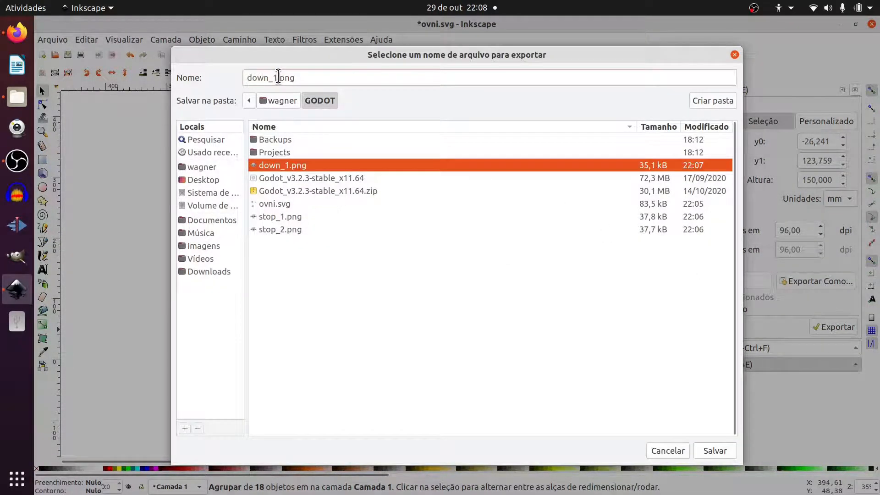
{"action": "key", "text": "BackSpace"}
{"action": "type", "text": "2"}
{"action": "key", "text": "BackSpace"}
{"action": "key", "text": "Right"}
{"action": "type", "text": "."}
{"action": "left_click", "coordinate": [698, 449]}
{"action": "left_click", "coordinate": [814, 323]}
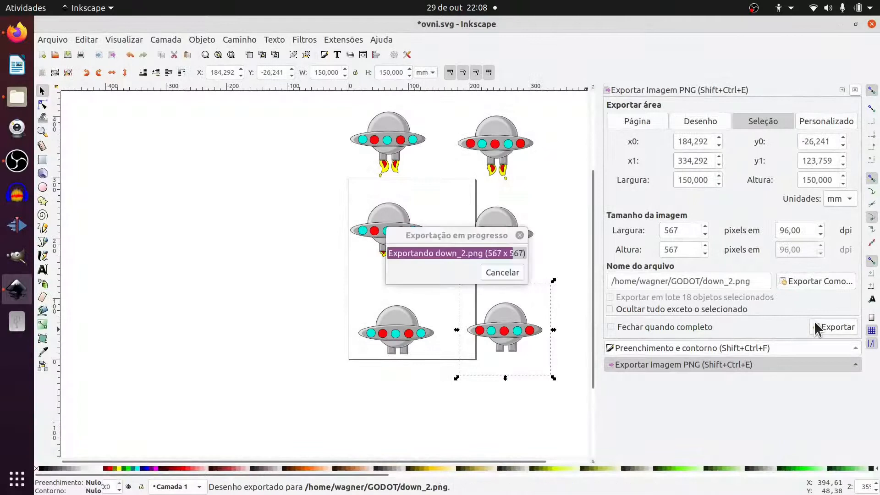
Step: Export the large-flame saucer group with cyan outer lights as up_1.png in the GODOT folder
{"action": "scroll", "coordinate": [422, 324], "scroll_direction": "up", "scroll_amount": 3}
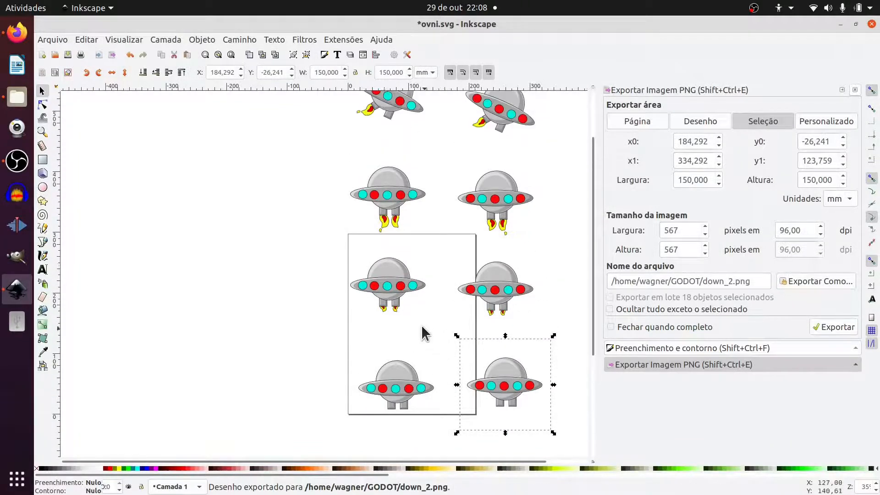
{"action": "left_click", "coordinate": [386, 198]}
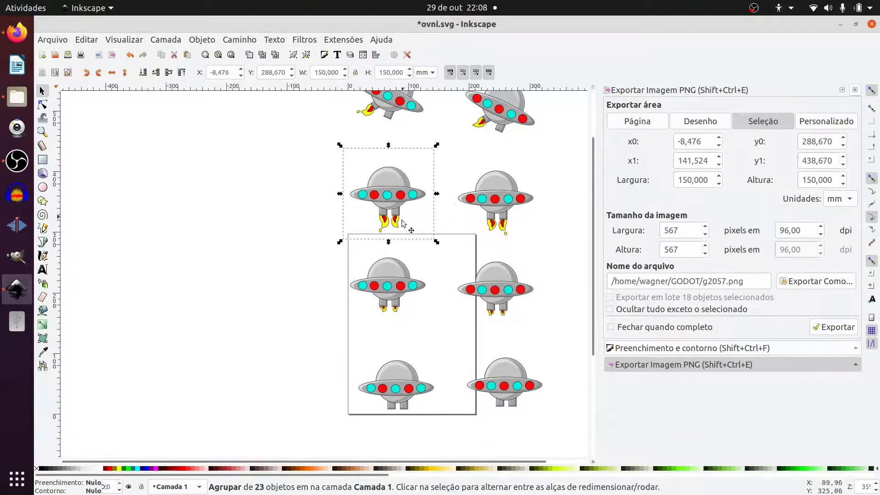
{"action": "left_click", "coordinate": [798, 286]}
{"action": "type", "text": "up_1.png"}
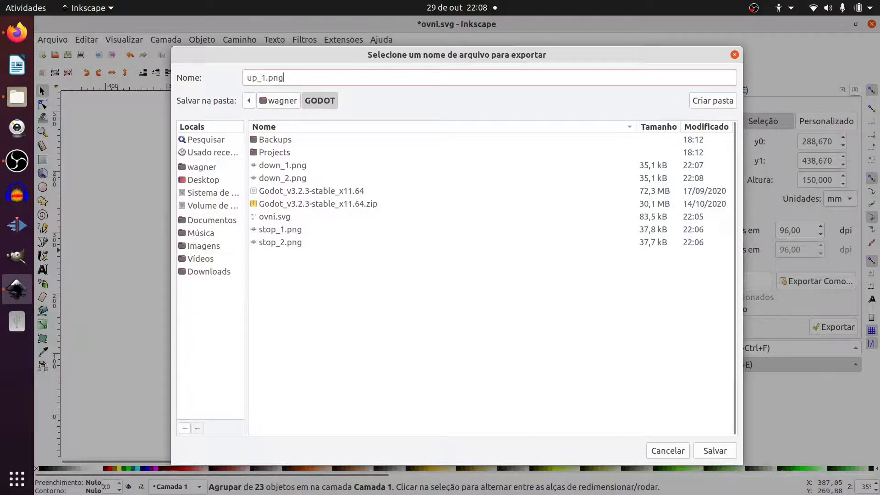
{"action": "key", "text": "Return"}
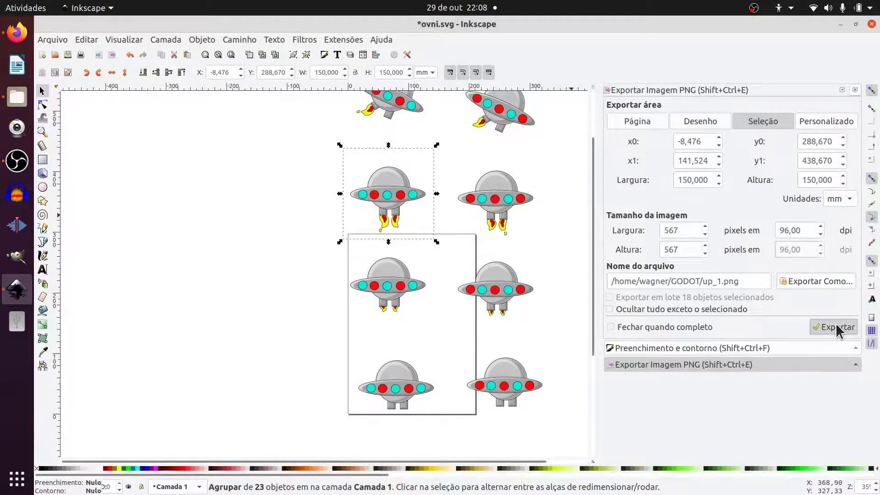
{"action": "left_click", "coordinate": [835, 326]}
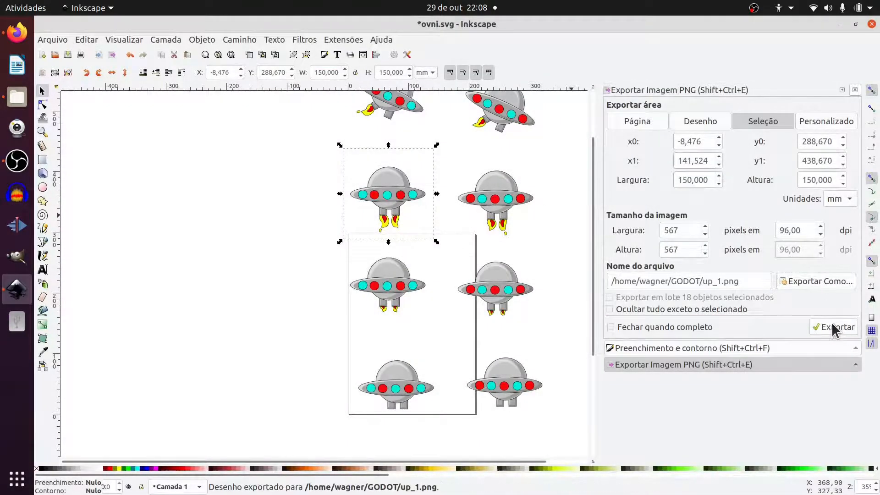
Step: Export the large-flame saucer group with red outer lights as up_2.png in the GODOT folder
{"action": "key", "text": "Tab"}
{"action": "left_click", "coordinate": [817, 281]}
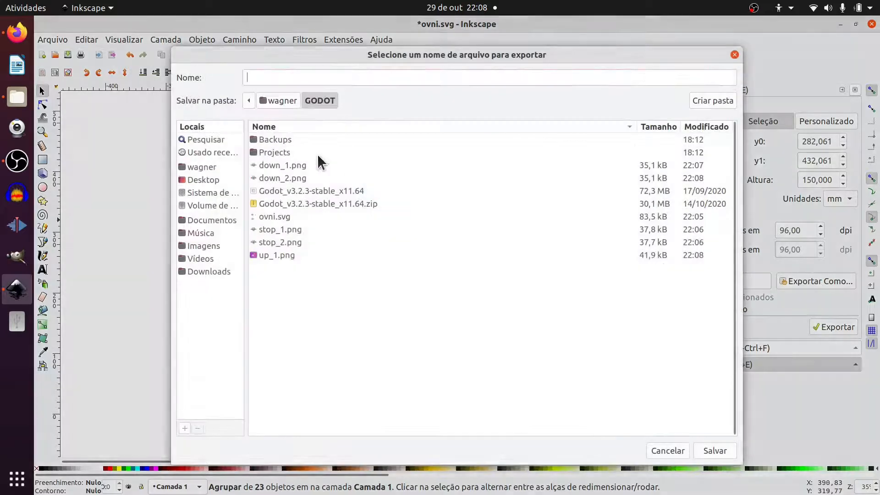
{"action": "left_click", "coordinate": [278, 256]}
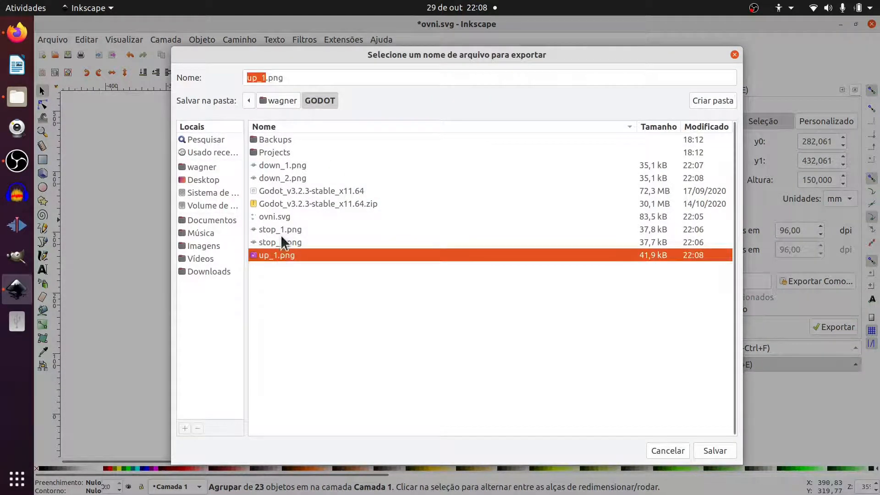
{"action": "type", "text": "2"}
{"action": "key", "text": "Return"}
{"action": "left_click", "coordinate": [832, 324]}
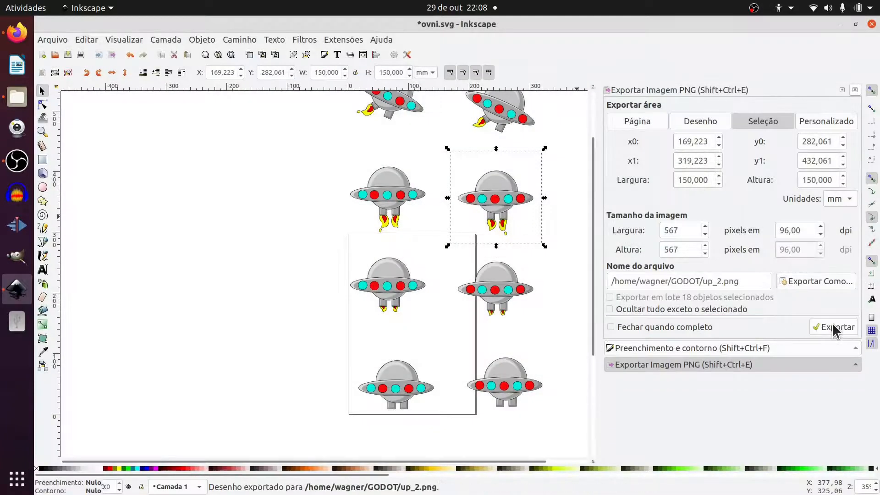
Step: Set side_1.png in the GODOT folder as the export file name for the tilted saucer group with cyan outer lights
{"action": "scroll", "coordinate": [379, 218], "scroll_direction": "up", "scroll_amount": 4}
{"action": "left_click", "coordinate": [384, 190]}
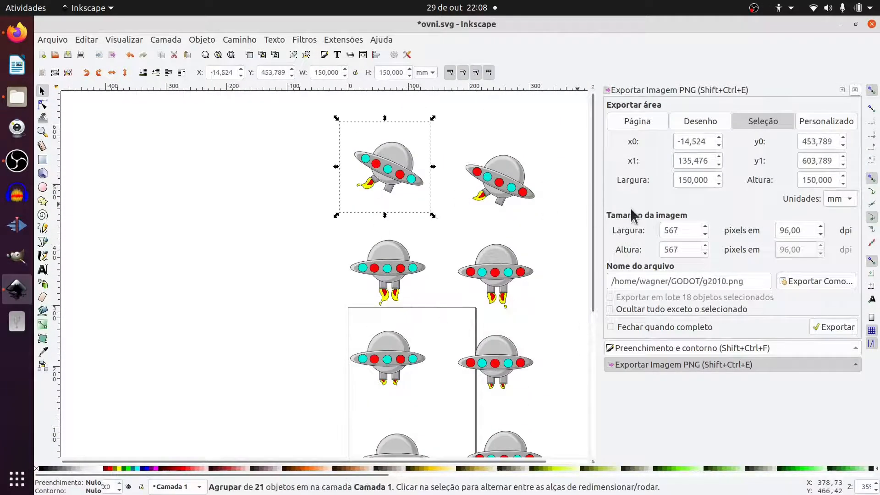
{"action": "left_click", "coordinate": [796, 281]}
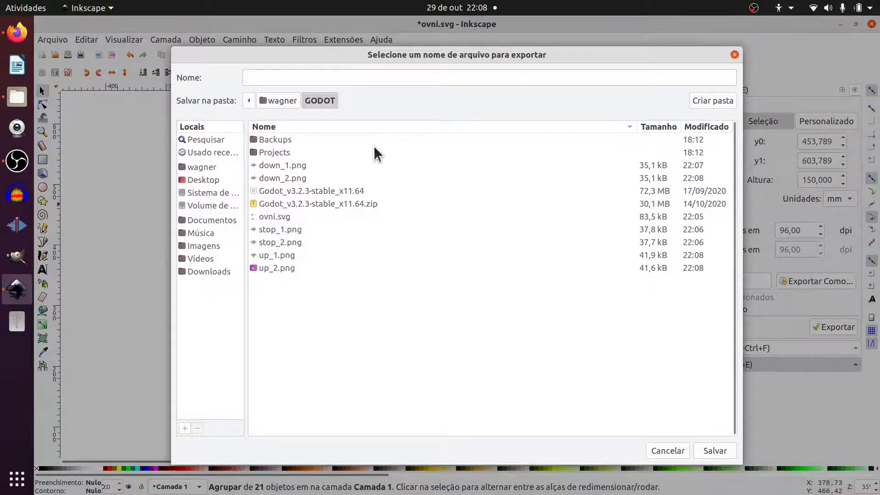
{"action": "type", "text": "side_1.png"}
{"action": "key", "text": "Return"}
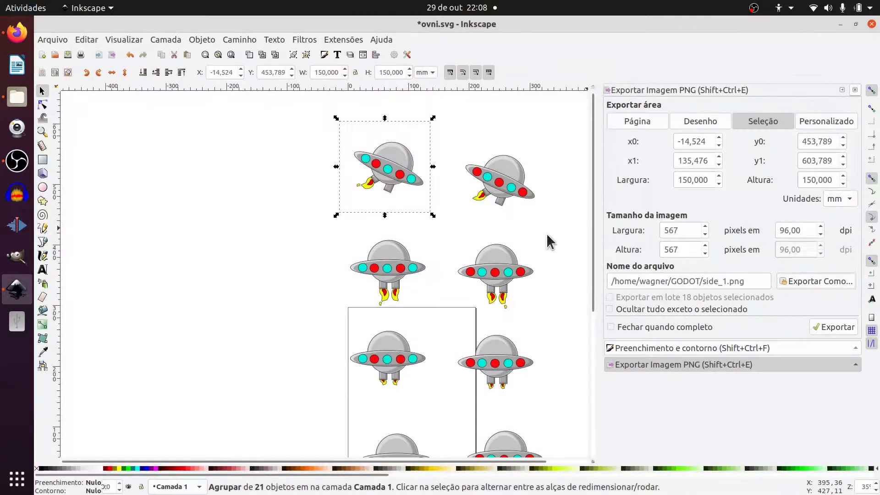
Step: Export the tilted saucer group with red outer lights as side_2.png in the GODOT folder
{"action": "left_click", "coordinate": [494, 189]}
{"action": "left_click", "coordinate": [815, 281]}
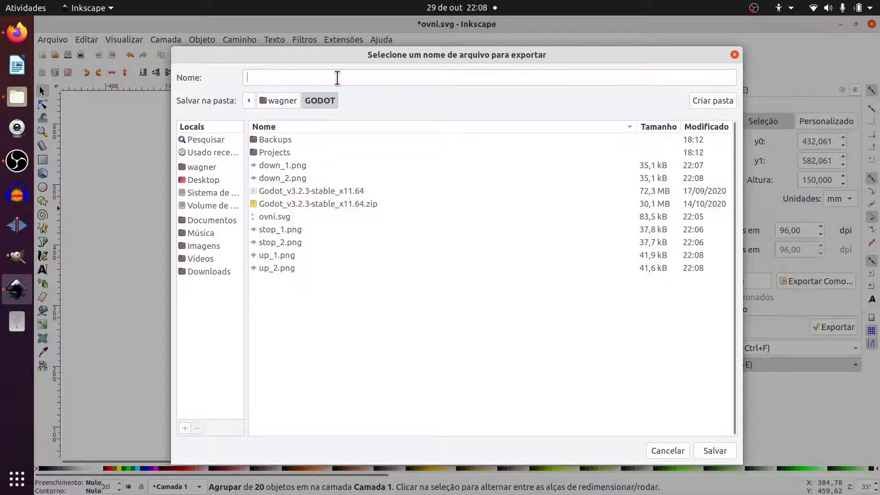
{"action": "type", "text": "side_2.png"}
{"action": "key", "text": "Return"}
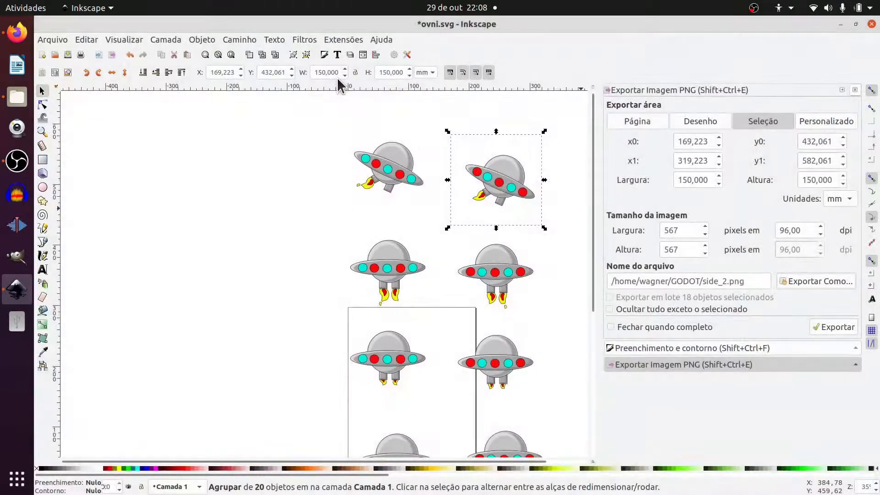
{"action": "left_click", "coordinate": [838, 328]}
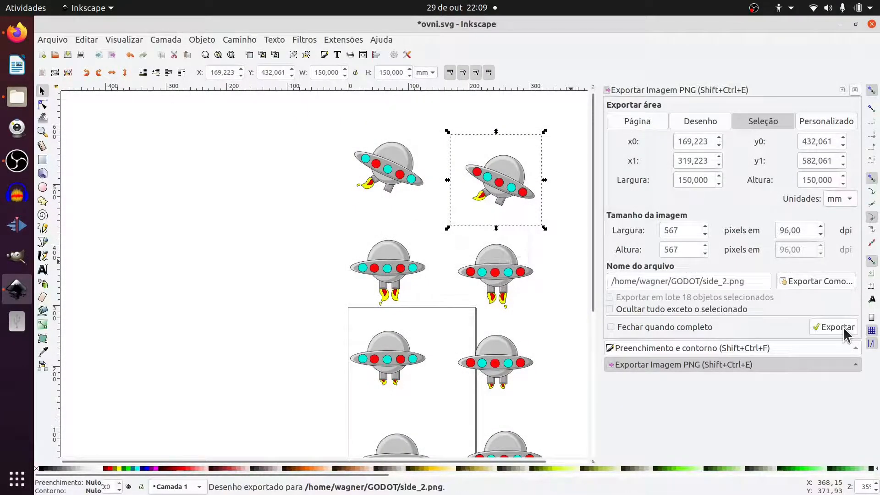
Step: Export the tilted saucer group with cyan outer lights as side_1.png in the GODOT folder
{"action": "left_click", "coordinate": [402, 188]}
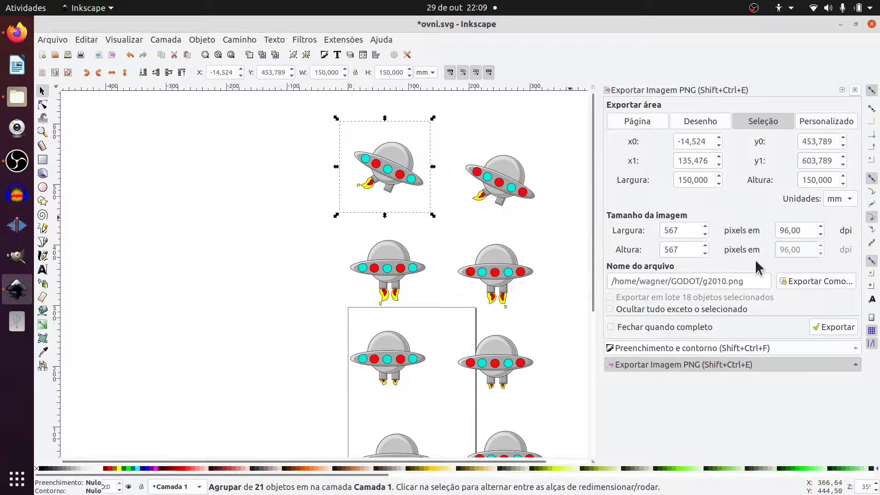
{"action": "left_click", "coordinate": [832, 280]}
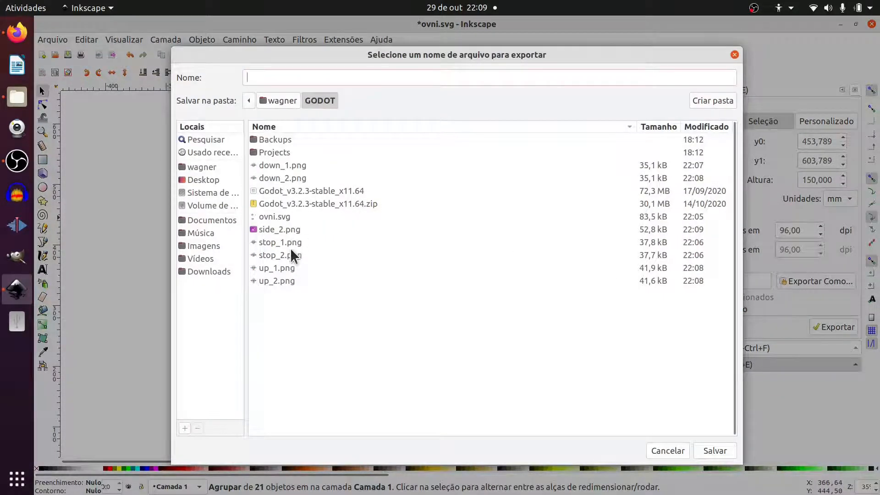
{"action": "left_click", "coordinate": [277, 226]}
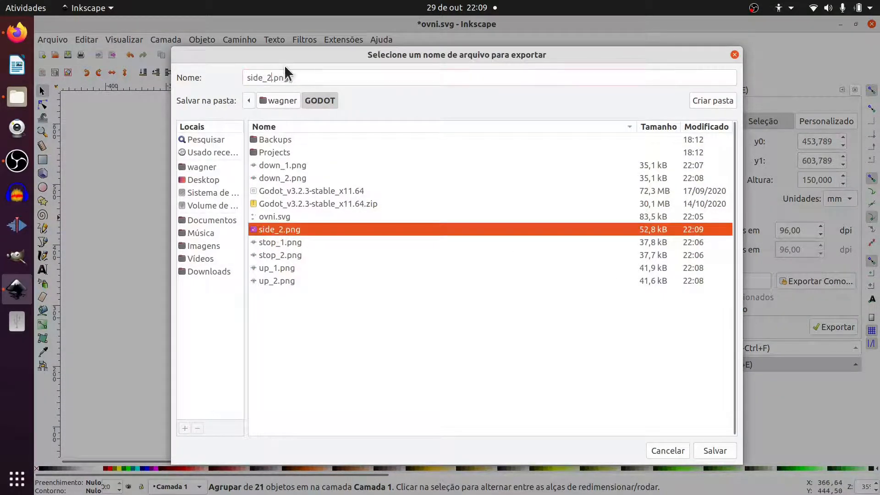
{"action": "key", "text": "Return"}
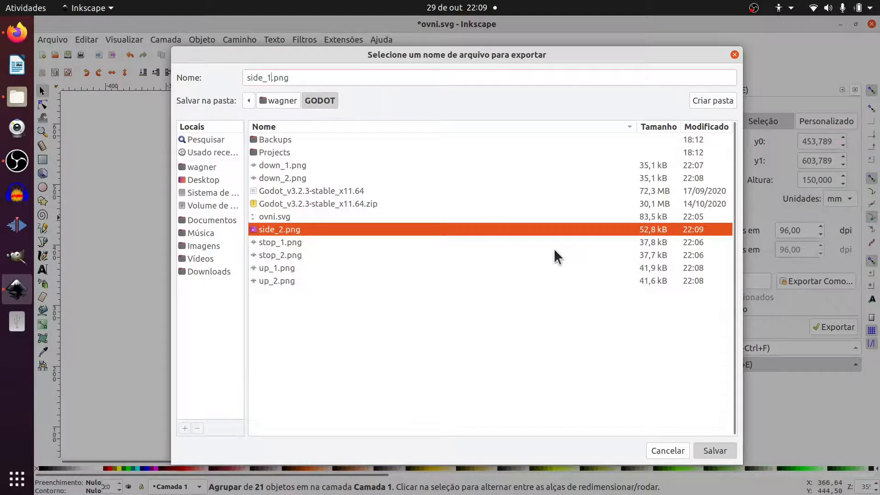
{"action": "left_click", "coordinate": [816, 328]}
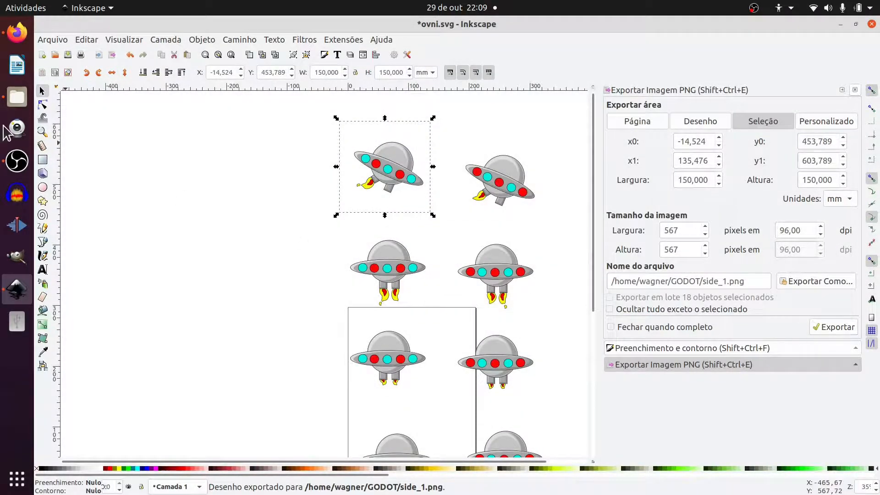
Step: Switch to the file manager, open down_1.png from the GODOT folder and compare it with down_2.png
{"action": "left_click", "coordinate": [17, 96]}
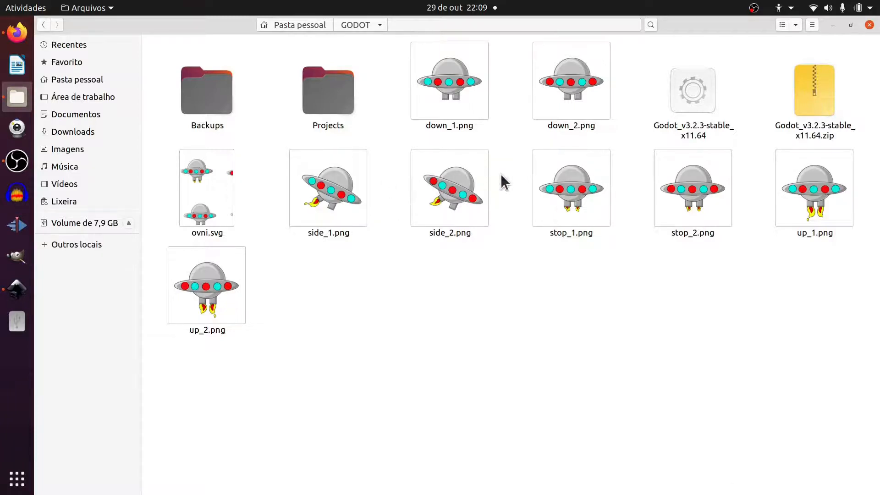
{"action": "double_click", "coordinate": [455, 84]}
{"action": "key", "text": "Right"}
{"action": "key", "text": "Left"}
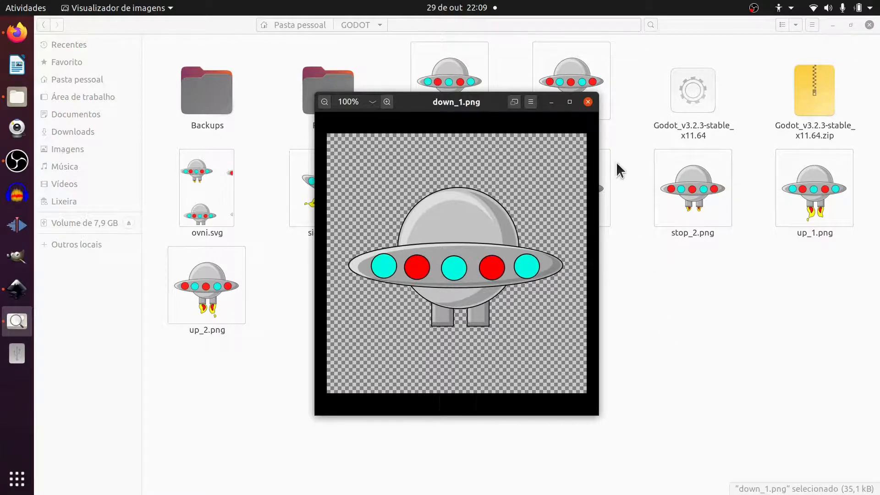
{"action": "left_click", "coordinate": [588, 102]}
Step: Open side_1.png and alternate repeatedly with side_2.png to examine the tilted saucer's light and flame animation
{"action": "double_click", "coordinate": [324, 194]}
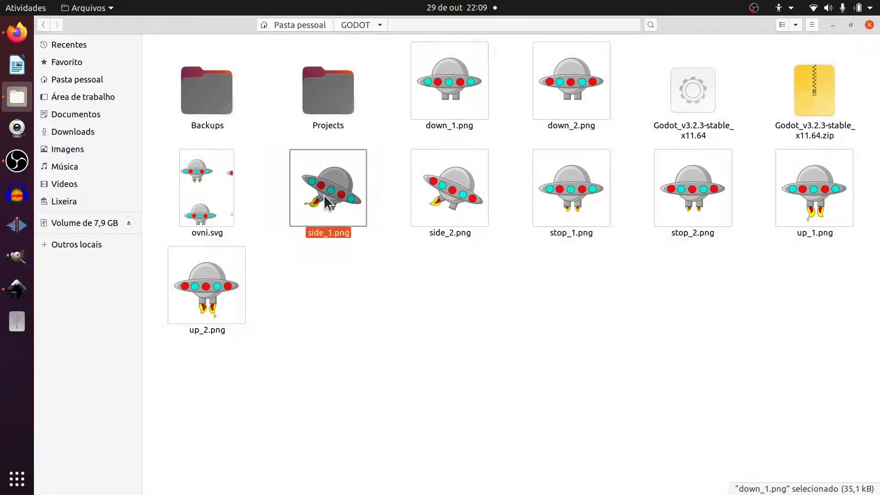
{"action": "key", "text": "Right"}
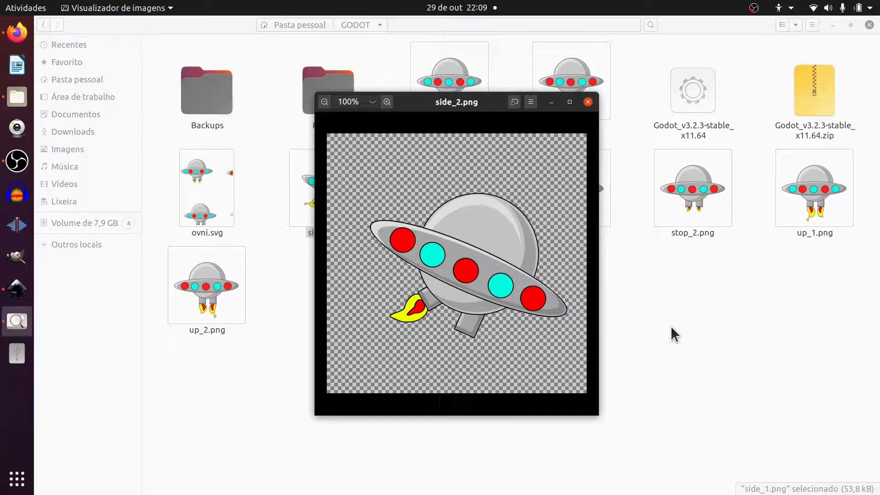
{"action": "key", "text": "Left"}
{"action": "key", "text": "Right"}
{"action": "key", "text": "Left"}
{"action": "key", "text": "Right"}
{"action": "key", "text": "Left"}
{"action": "key", "text": "Right"}
{"action": "key", "text": "Left"}
{"action": "key", "text": "Right"}
{"action": "key", "text": "Left"}
{"action": "key", "text": "Right"}
{"action": "left_click", "coordinate": [588, 102]}
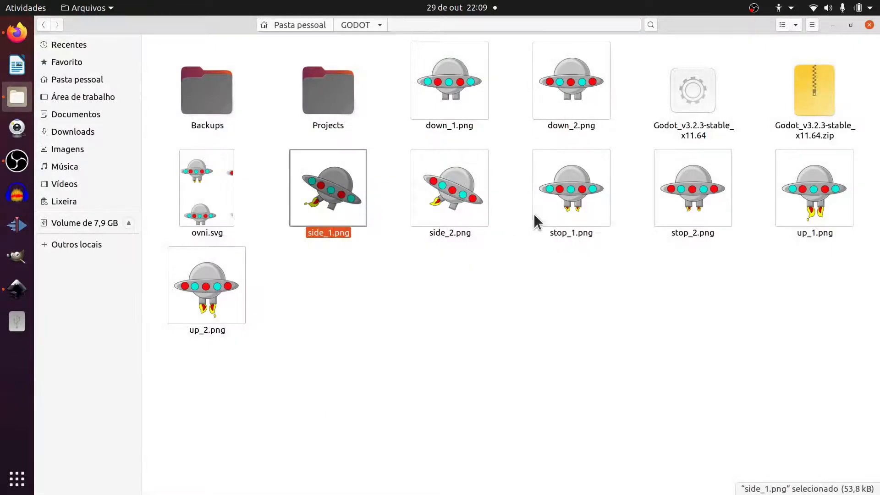
Step: Open stop_1.png and alternate repeatedly with stop_2.png to examine the small-flame saucer's animation
{"action": "double_click", "coordinate": [569, 207]}
{"action": "key", "text": "Right"}
{"action": "key", "text": "Left"}
{"action": "key", "text": "Right"}
{"action": "key", "text": "Left"}
{"action": "key", "text": "Right"}
{"action": "key", "text": "Left"}
{"action": "key", "text": "Right"}
{"action": "key", "text": "Left"}
{"action": "left_click", "coordinate": [588, 102]}
Step: Open up_1.png and alternate repeatedly with up_2.png to examine the large-flame saucer's animation
{"action": "double_click", "coordinate": [815, 208]}
{"action": "key", "text": "Right"}
{"action": "key", "text": "Left"}
{"action": "key", "text": "Right"}
{"action": "key", "text": "Left"}
{"action": "key", "text": "Right"}
{"action": "key", "text": "Left"}
{"action": "key", "text": "Right"}
{"action": "key", "text": "Left"}
{"action": "key", "text": "Right"}
{"action": "key", "text": "Left"}
{"action": "key", "text": "Right"}
{"action": "key", "text": "Left"}
{"action": "key", "text": "Right"}
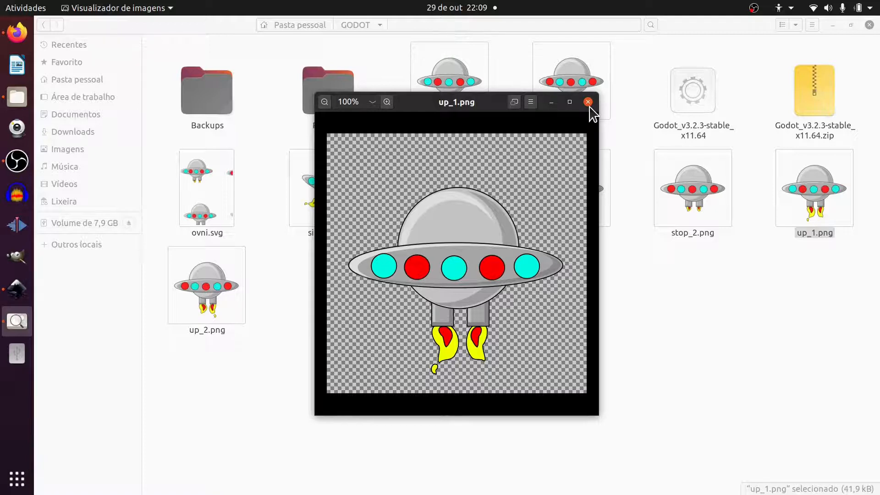
{"action": "left_click", "coordinate": [588, 102]}
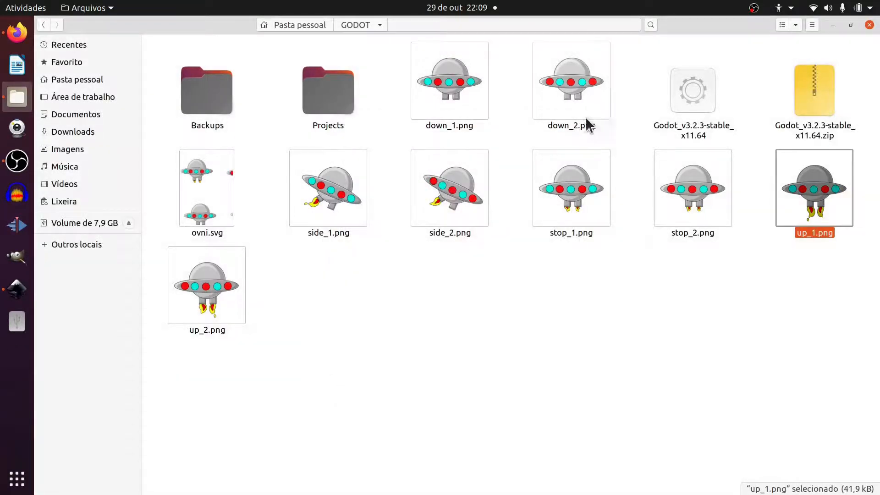
Step: Create a new folder named ovni_assets inside the GODOT folder in the file manager
{"action": "left_click", "coordinate": [17, 289]}
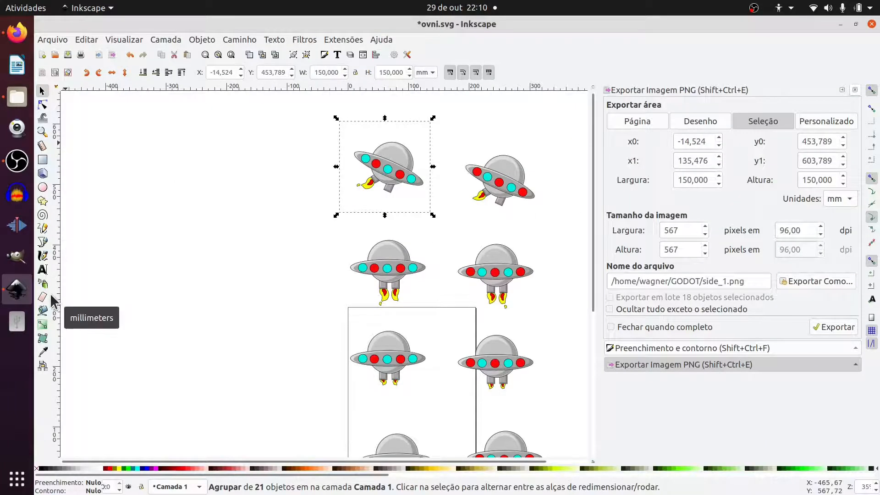
{"action": "left_click", "coordinate": [17, 97]}
{"action": "left_click", "coordinate": [436, 310]}
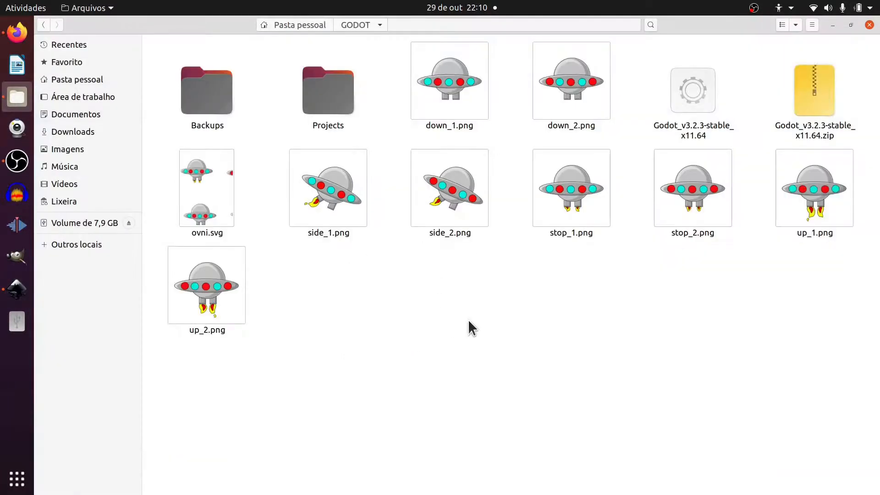
{"action": "right_click", "coordinate": [468, 319]}
{"action": "left_click", "coordinate": [516, 329]}
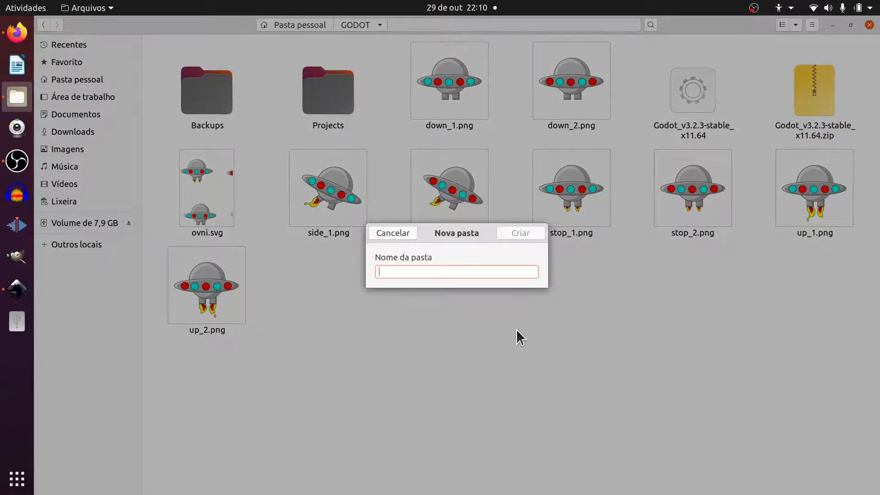
{"action": "type", "text": "o"}
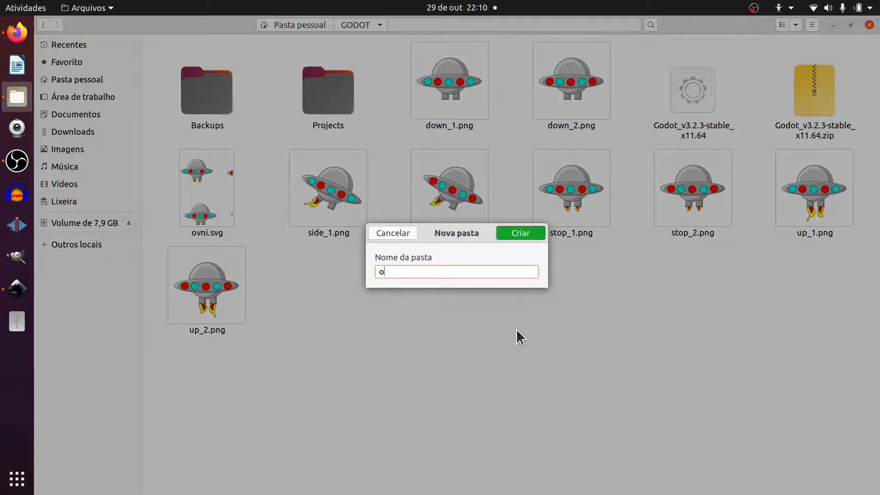
{"action": "type", "text": "vni_assets"}
{"action": "key", "text": "Return"}
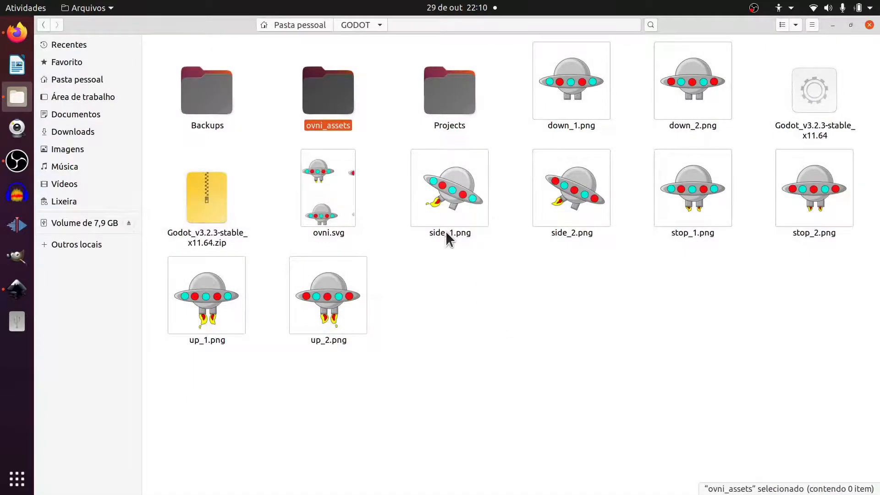
Step: Move the eight exported down, side, stop and up PNG files into the ovni_assets folder
{"action": "left_click", "coordinate": [576, 104]}
{"action": "left_click", "coordinate": [668, 108], "text": "ctrl"}
{"action": "left_click", "coordinate": [826, 195], "text": "ctrl"}
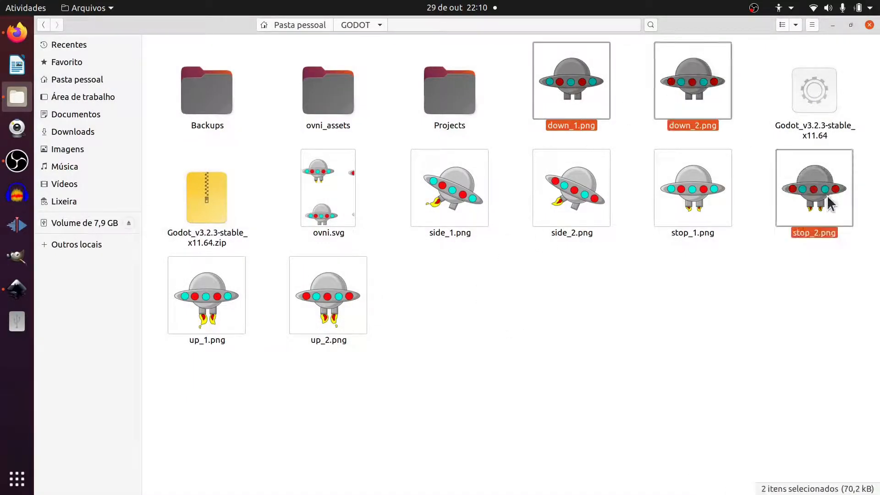
{"action": "left_click", "coordinate": [687, 207], "text": "ctrl"}
{"action": "left_click", "coordinate": [573, 193], "text": "ctrl"}
{"action": "left_click", "coordinate": [452, 193], "text": "ctrl"}
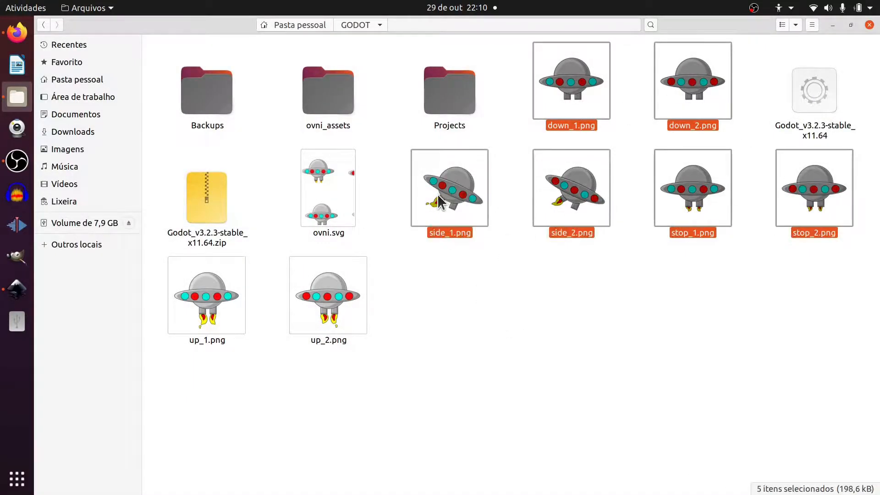
{"action": "left_click", "coordinate": [337, 298], "text": "ctrl"}
{"action": "left_click", "coordinate": [200, 308], "text": "ctrl"}
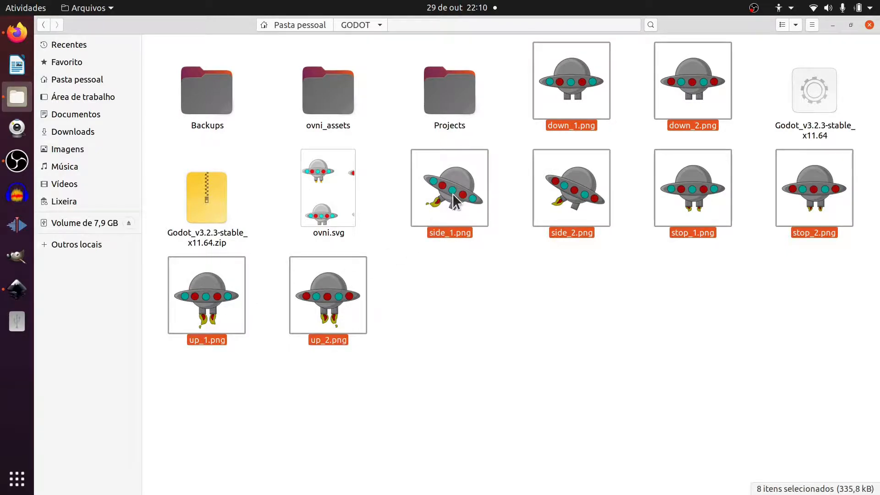
{"action": "left_click_drag", "start_coordinate": [453, 201], "coordinate": [324, 94]}
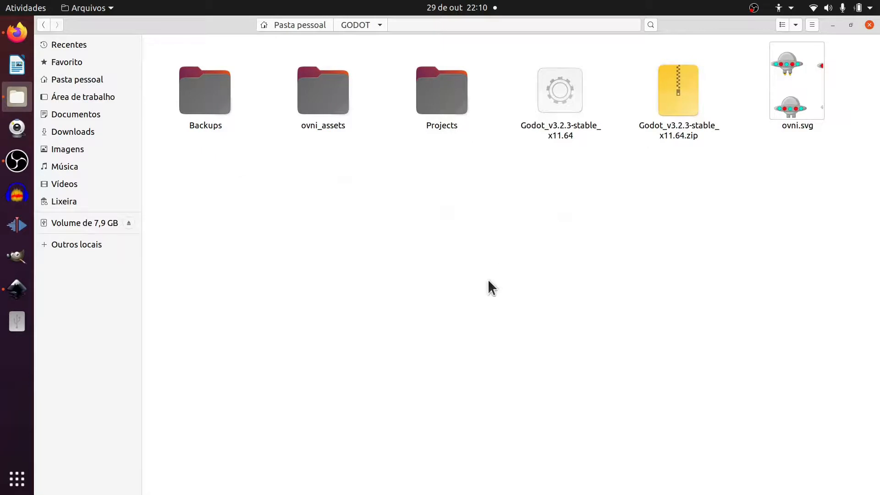
Step: Move the ovni.svg file from the GODOT folder into the Backups folder
{"action": "left_click_drag", "start_coordinate": [785, 120], "coordinate": [207, 100]}
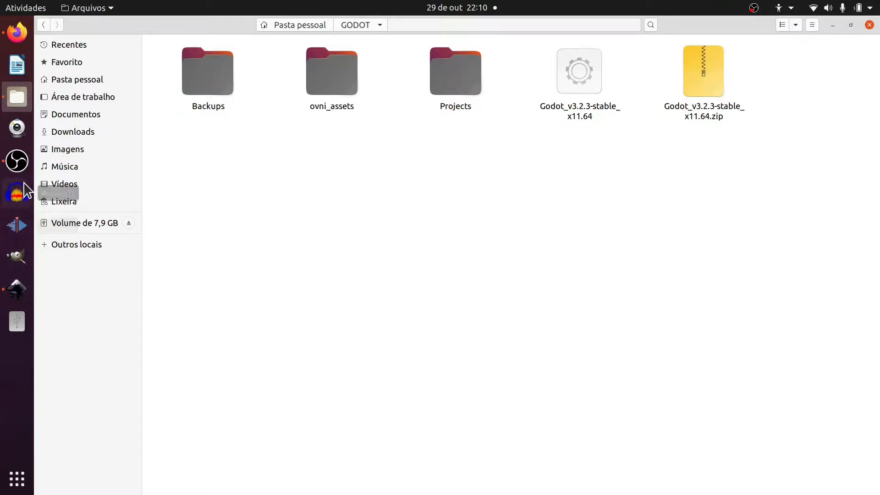
{"action": "left_click", "coordinate": [17, 161]}
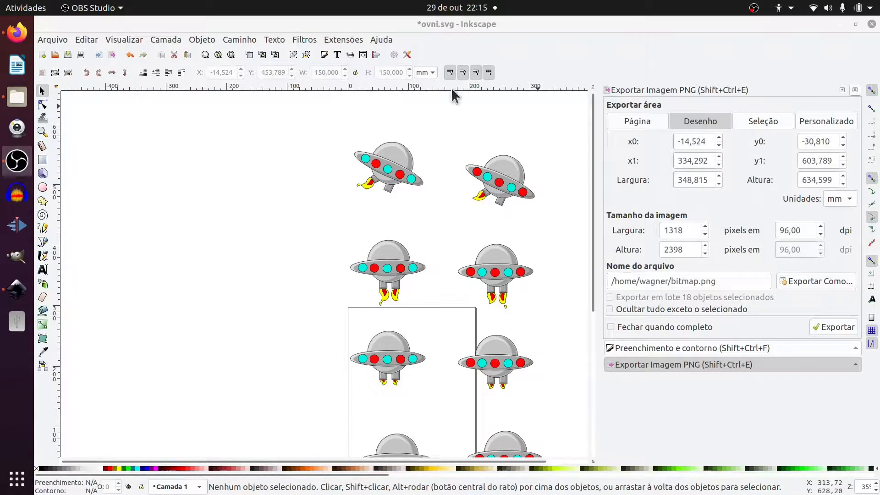
Step: Examine the finished saucer pairs in the Inkscape drawing, comparing light colours, small and large flames, tilted versions and flameless versions
{"action": "scroll", "coordinate": [292, 231], "scroll_direction": "down", "scroll_amount": 5}
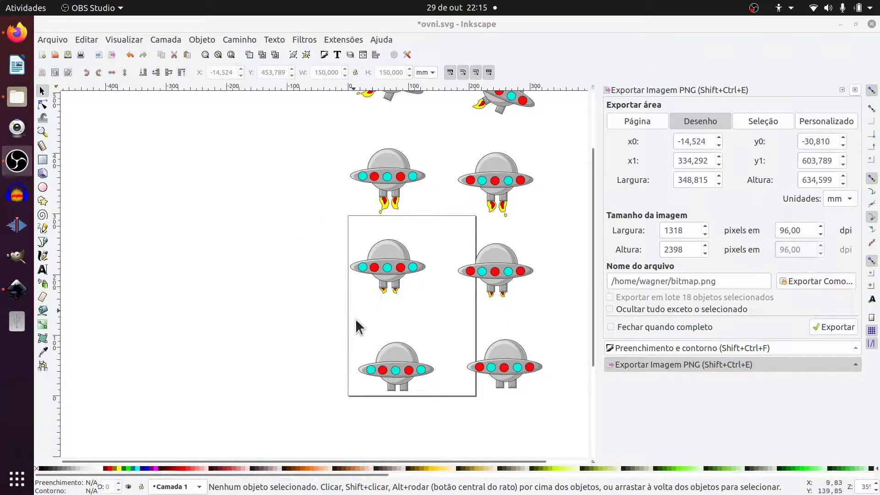
{"action": "scroll", "coordinate": [394, 271], "scroll_direction": "up", "scroll_amount": 4, "text": "ctrl"}
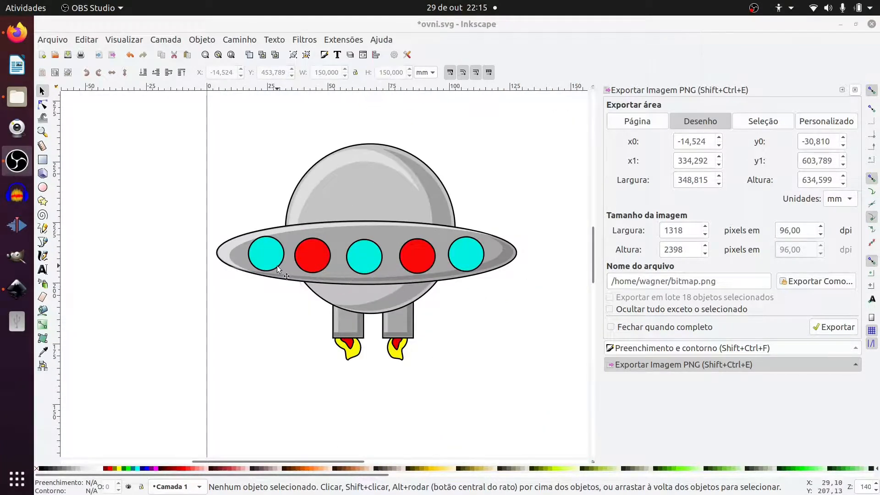
{"action": "scroll", "coordinate": [278, 269], "scroll_direction": "down", "scroll_amount": 3}
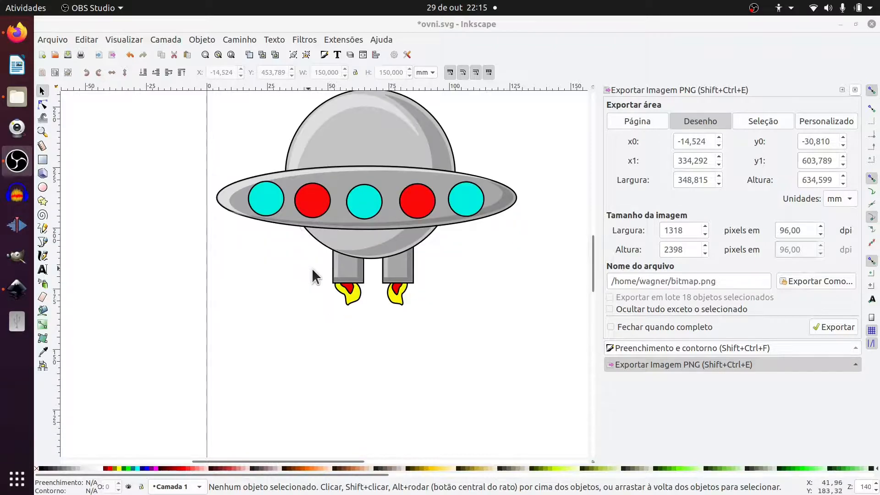
{"action": "scroll", "coordinate": [314, 274], "scroll_direction": "up", "scroll_amount": 3}
{"action": "scroll", "coordinate": [354, 252], "scroll_direction": "right", "scroll_amount": 6}
{"action": "scroll", "coordinate": [353, 251], "scroll_direction": "right", "scroll_amount": 2}
{"action": "scroll", "coordinate": [354, 251], "scroll_direction": "left", "scroll_amount": 2}
{"action": "scroll", "coordinate": [354, 251], "scroll_direction": "down", "scroll_amount": 2}
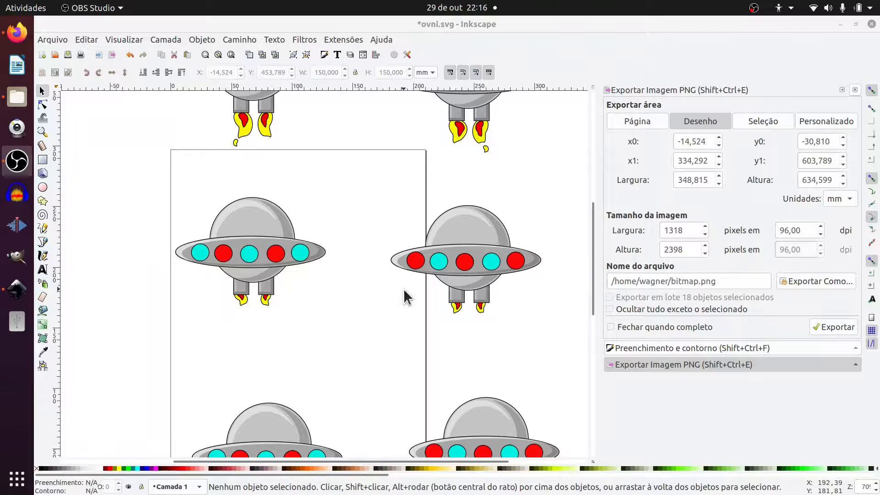
{"action": "scroll", "coordinate": [250, 138], "scroll_direction": "up", "scroll_amount": 4}
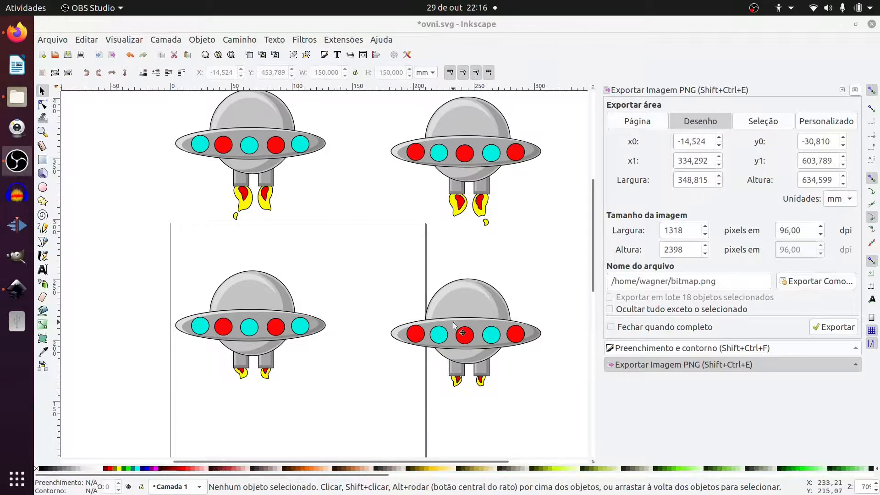
{"action": "scroll", "coordinate": [420, 246], "scroll_direction": "up", "scroll_amount": 1}
{"action": "scroll", "coordinate": [418, 238], "scroll_direction": "up", "scroll_amount": 3}
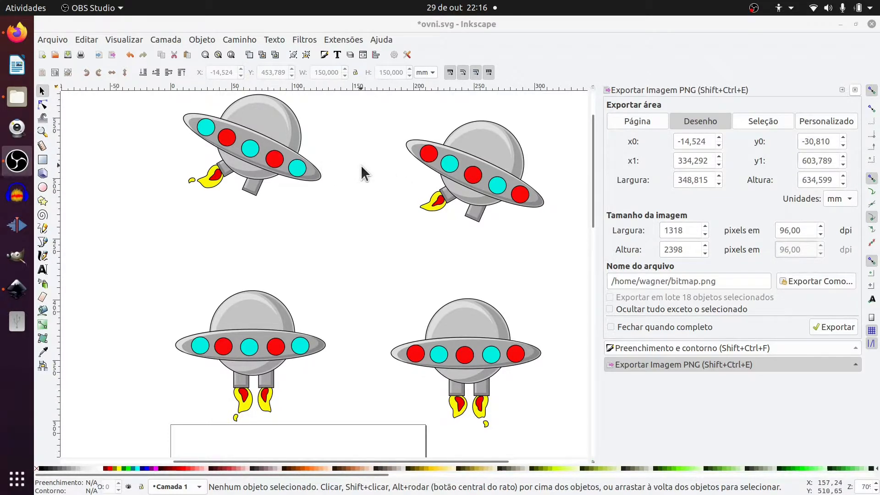
{"action": "scroll", "coordinate": [352, 158], "scroll_direction": "down", "scroll_amount": 2}
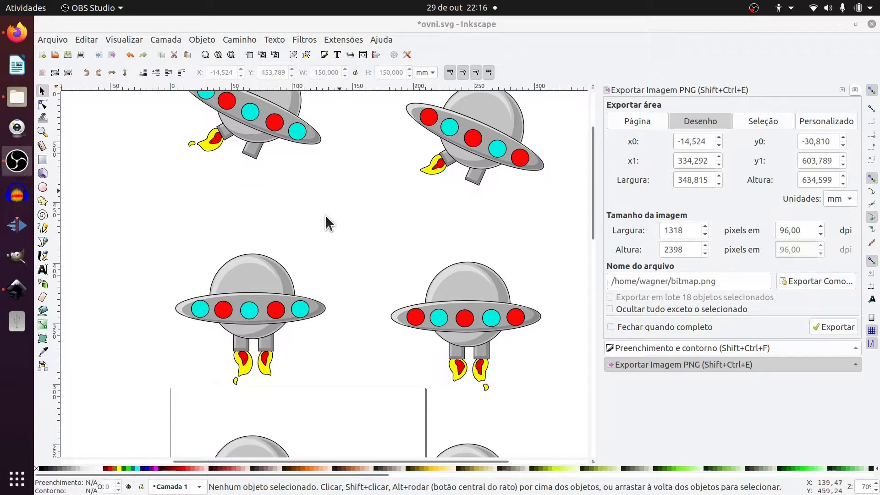
{"action": "scroll", "coordinate": [275, 349], "scroll_direction": "down", "scroll_amount": 15}
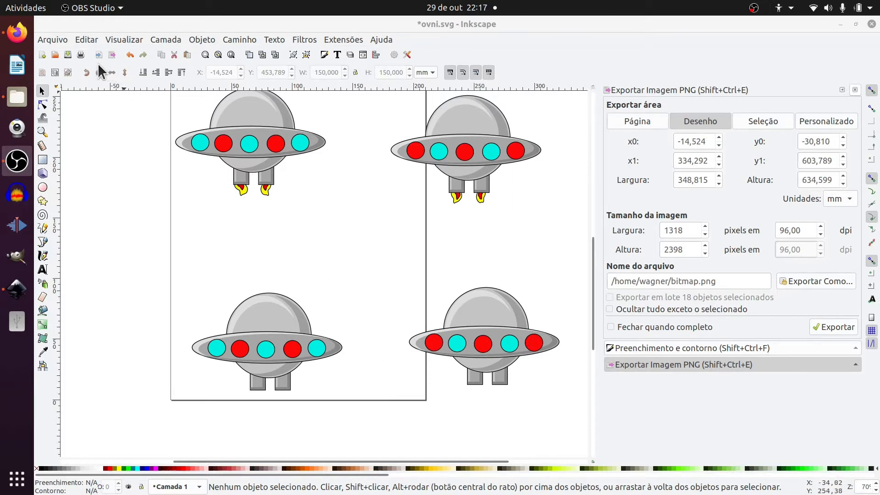
Step: Save the ovni.svg drawing
{"action": "left_click", "coordinate": [66, 57]}
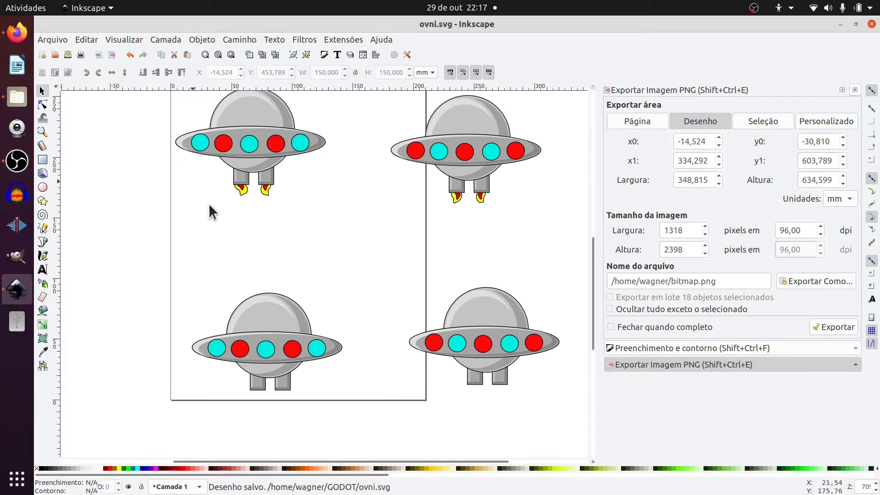